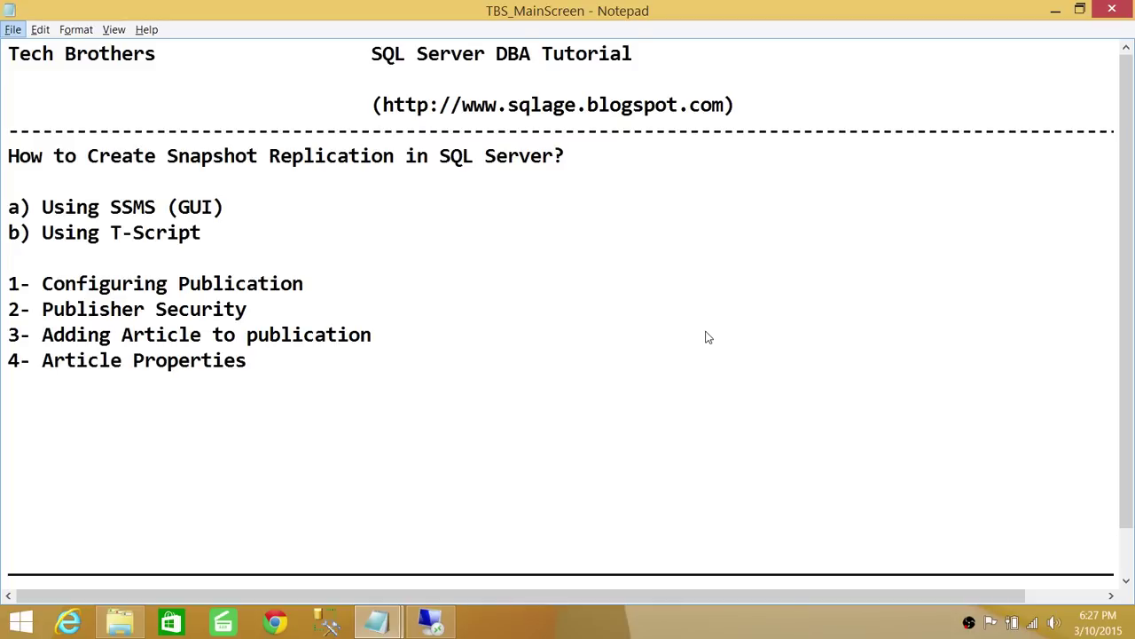
Leave the Notepad replication outline and return to the remote TBSSQL server session
key("Escape")
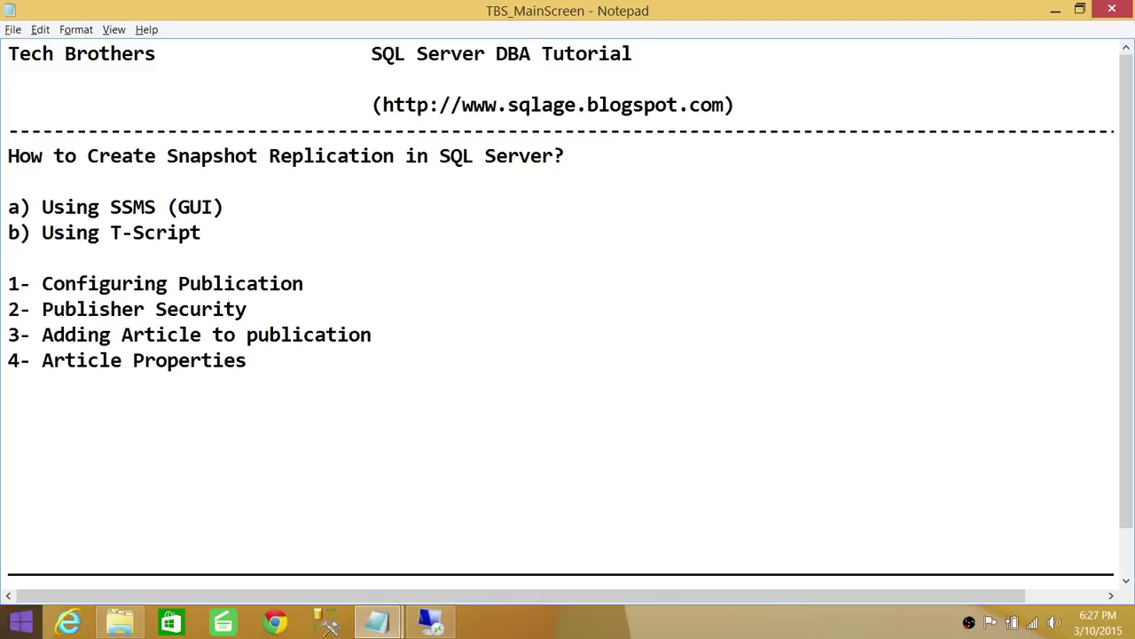
left_click(431, 621)
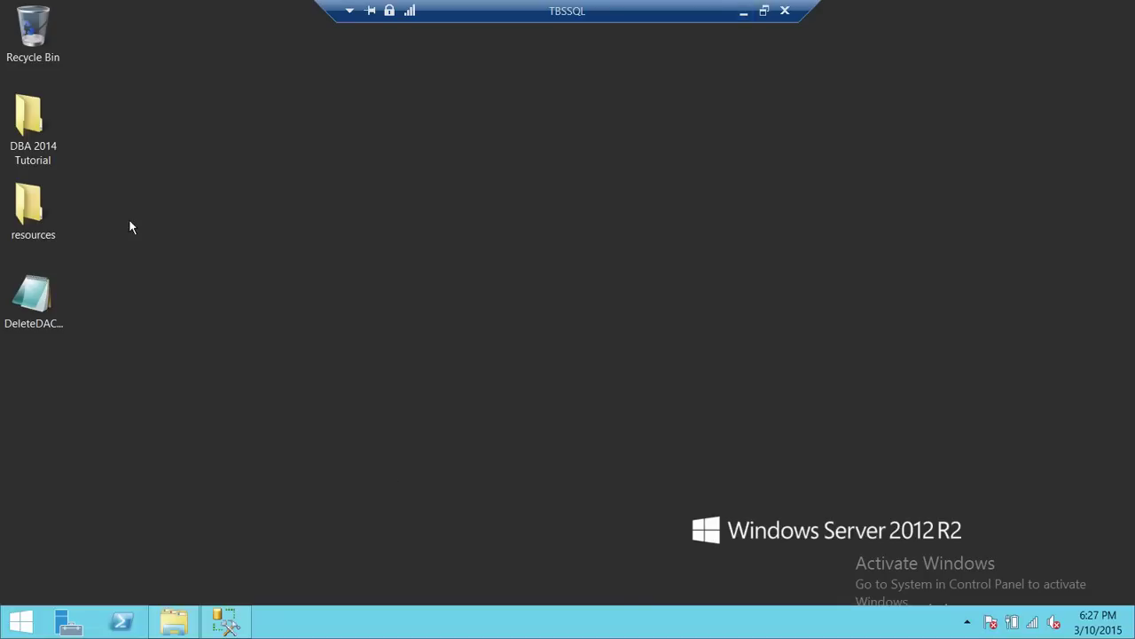
Bring up Management Studio and expand the TBSSQL\SQLPROD server's Replication folder
left_click(241, 630)
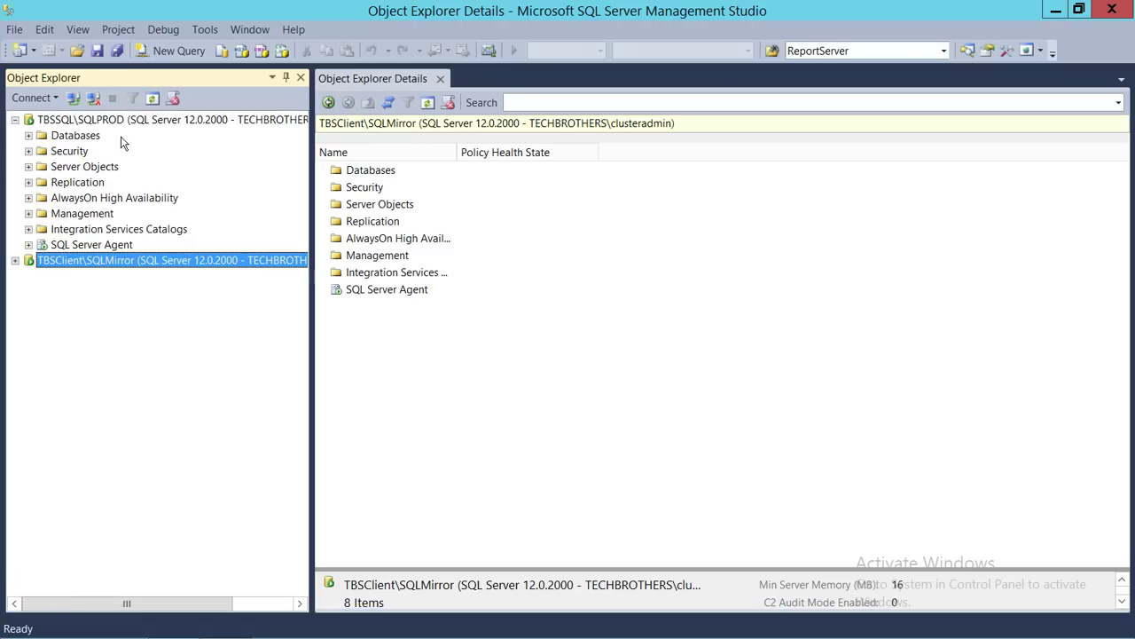
left_click(73, 124)
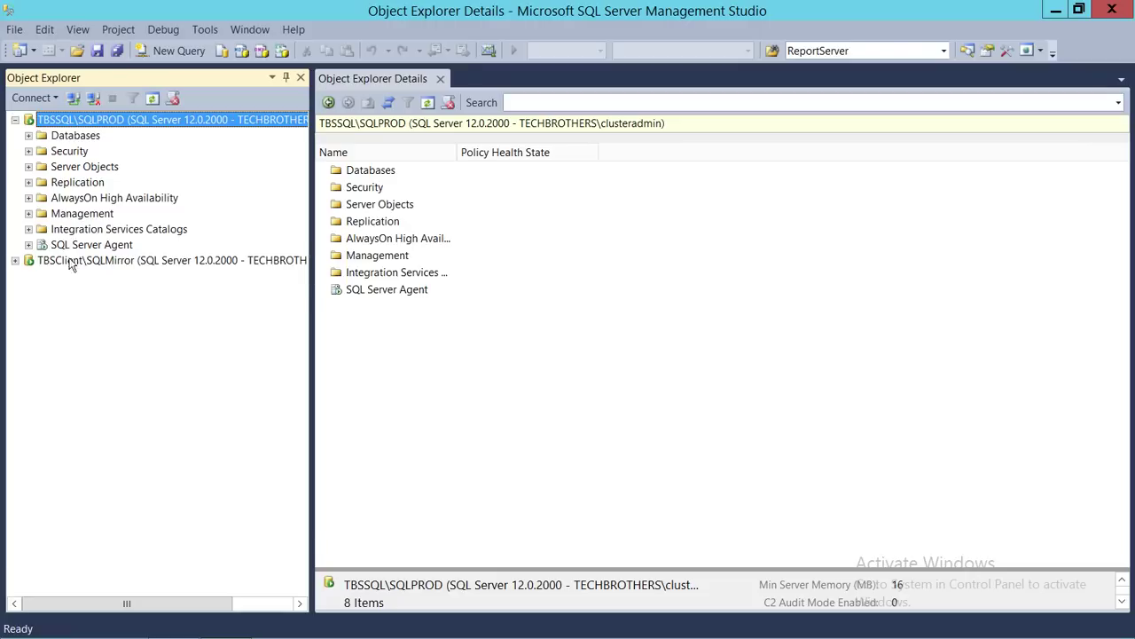
left_click(30, 183)
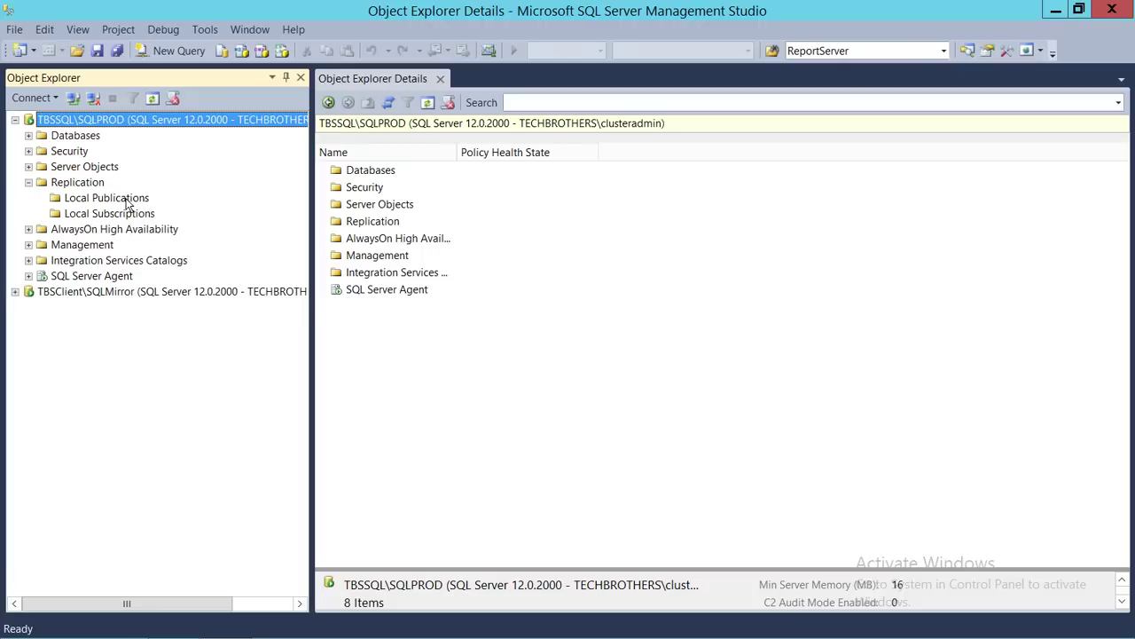
Launch New Publication from Local Publications, set its starting page to skip, and continue
right_click(127, 200)
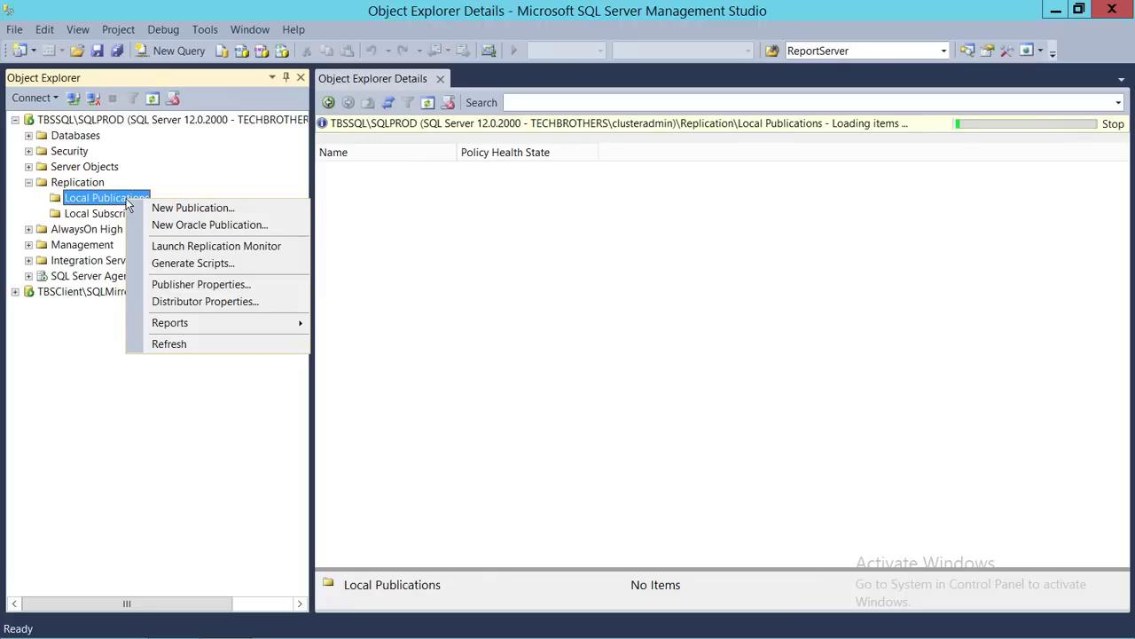
left_click(163, 211)
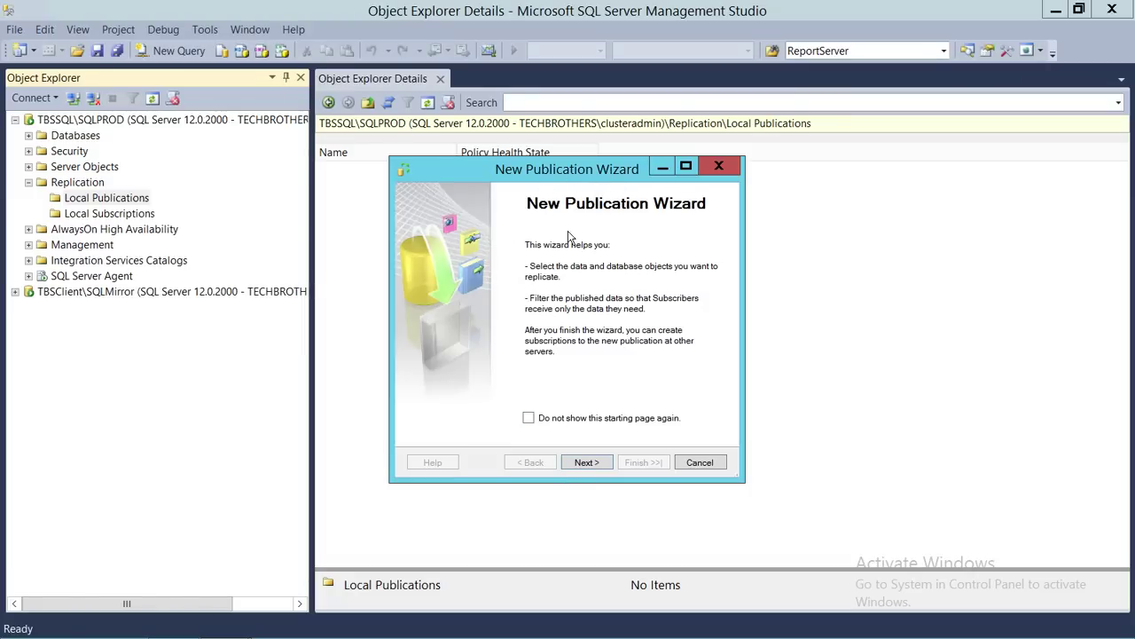
left_click(529, 418)
left_click(596, 461)
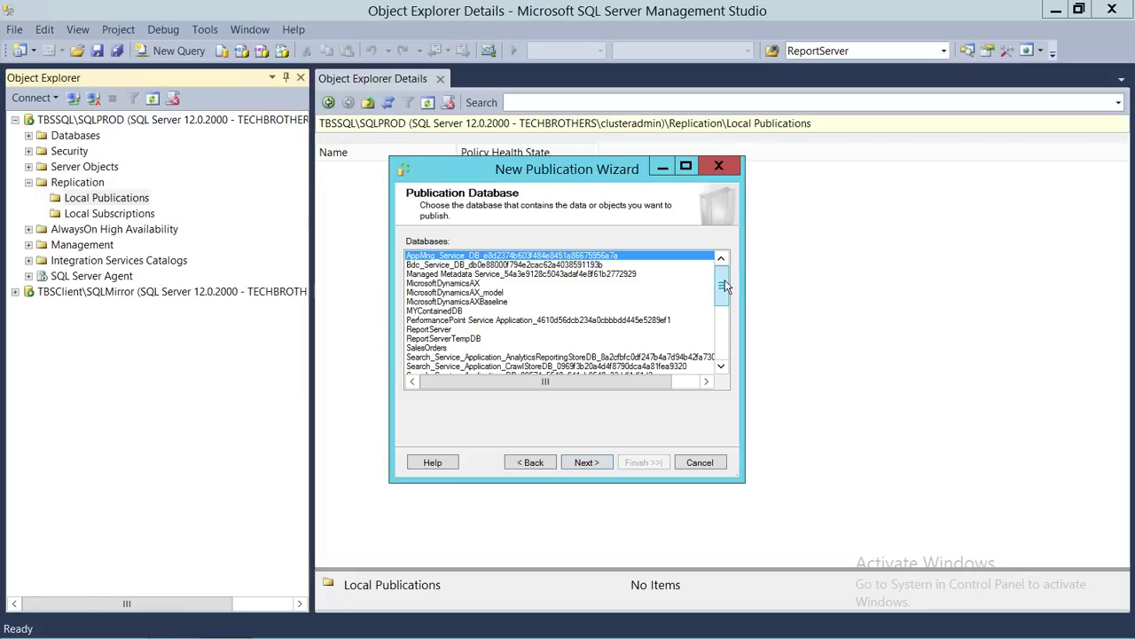
Choose SalesOrders as the database to publish and advance to Publication Type
left_click_drag(725, 286, 726, 292)
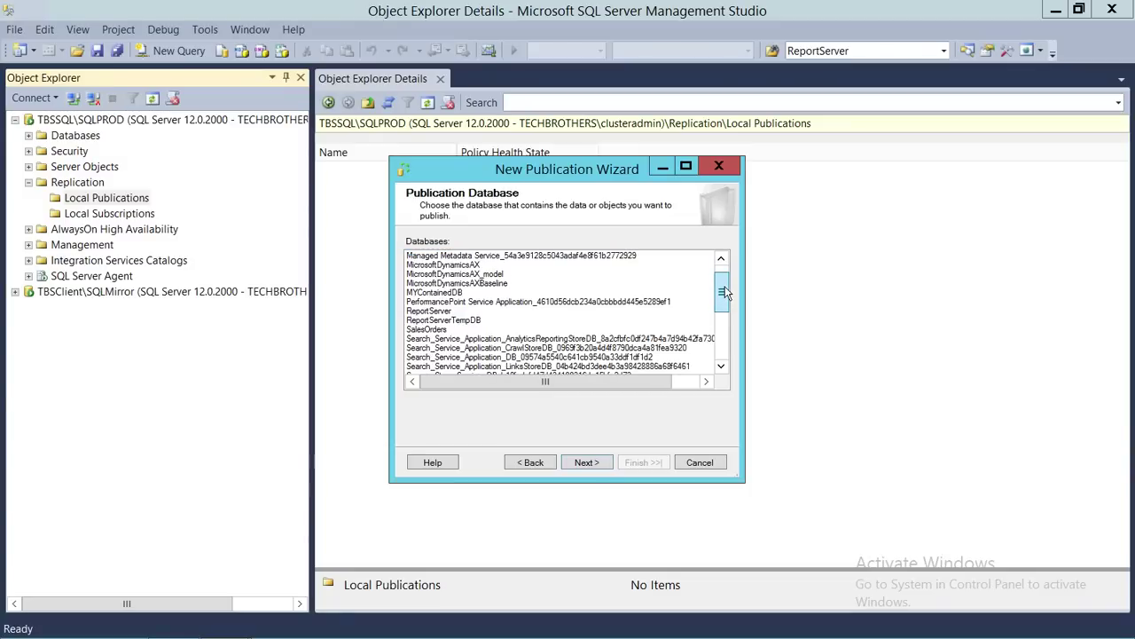
left_click(432, 330)
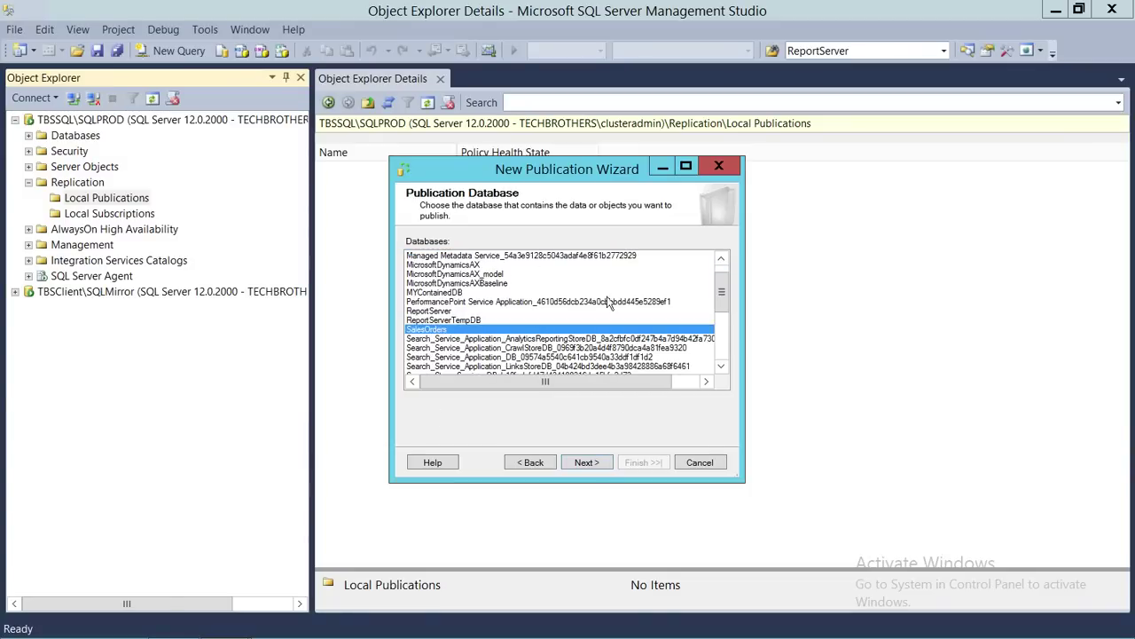
left_click(605, 461)
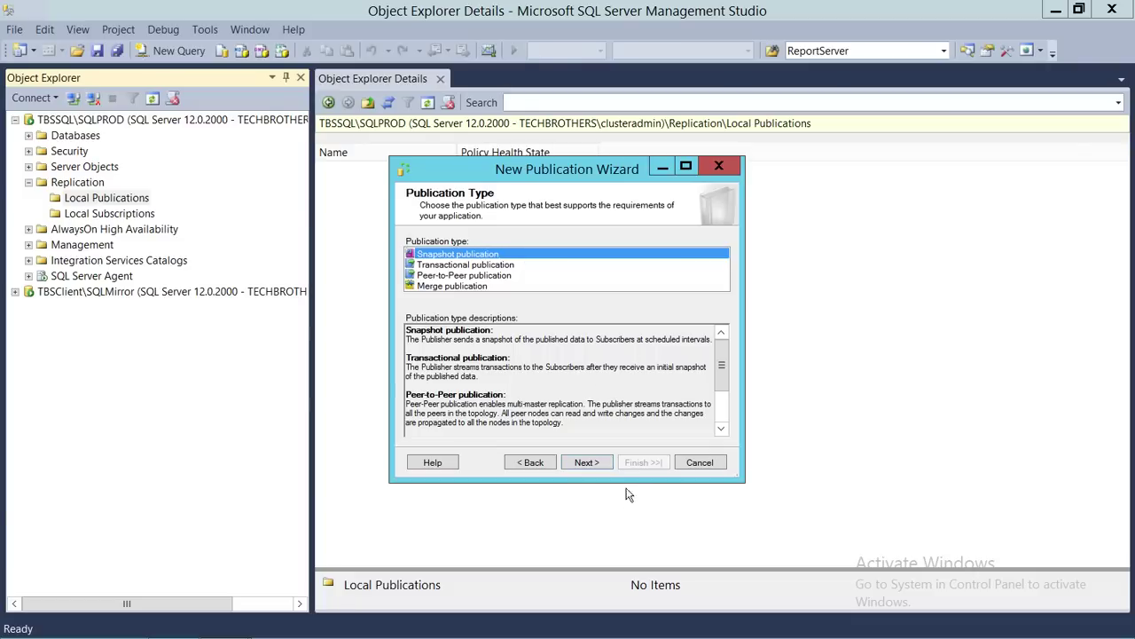
Keep Snapshot publication and check all Tables, showing the five Customers tables
left_click(586, 462)
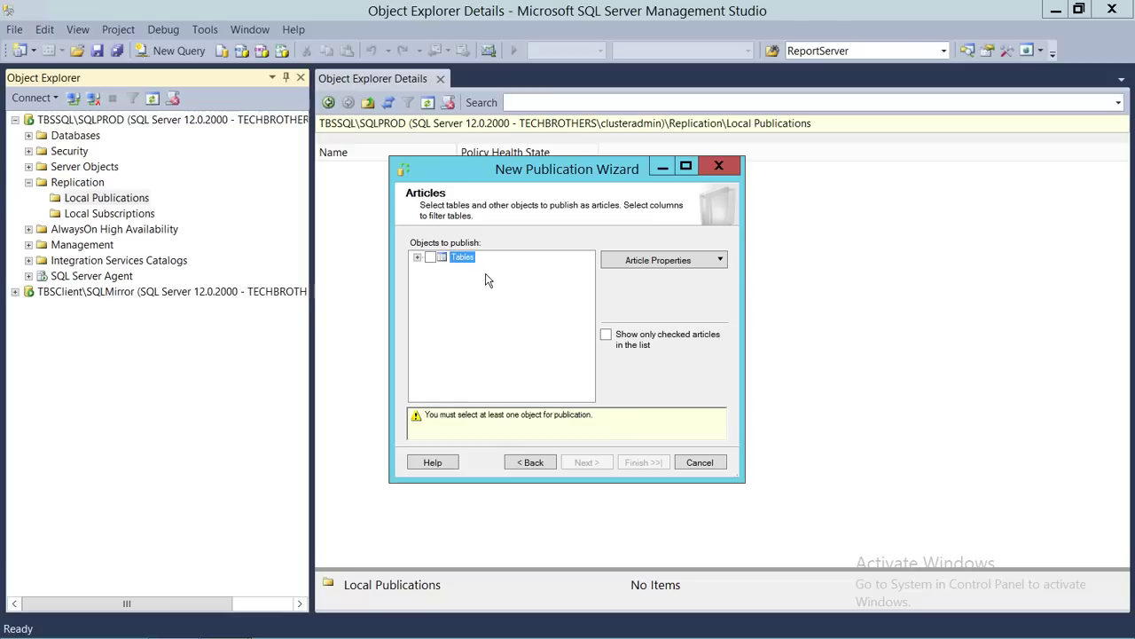
left_click(430, 257)
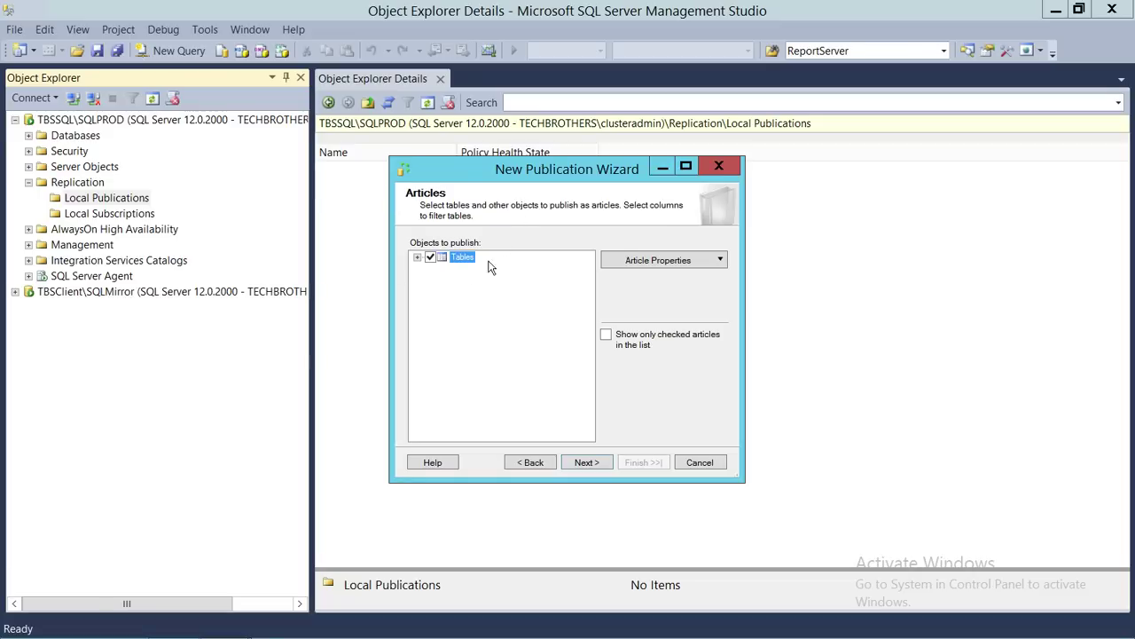
left_click(418, 257)
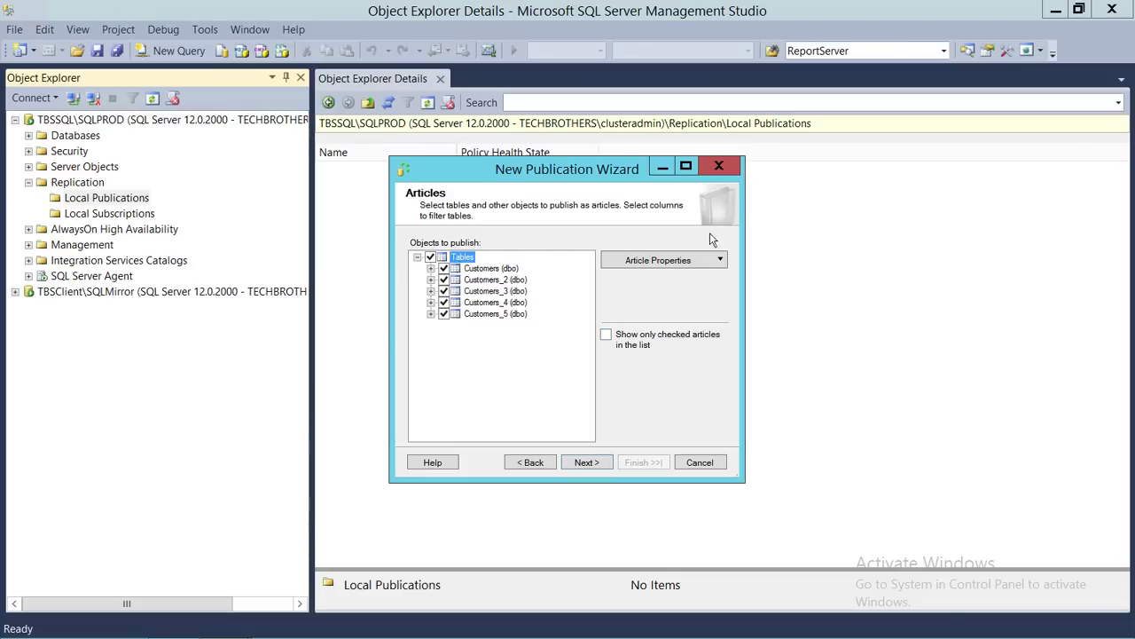
Open Set Properties of All Table Articles, move the dialog, and widen the property-name column
left_click(703, 263)
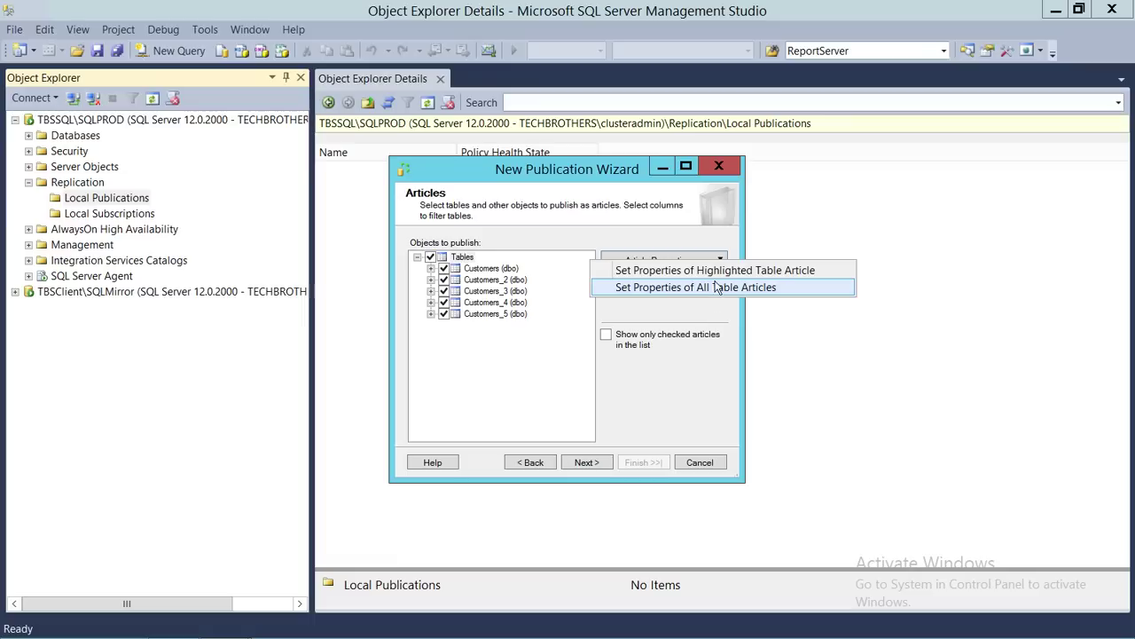
left_click(715, 288)
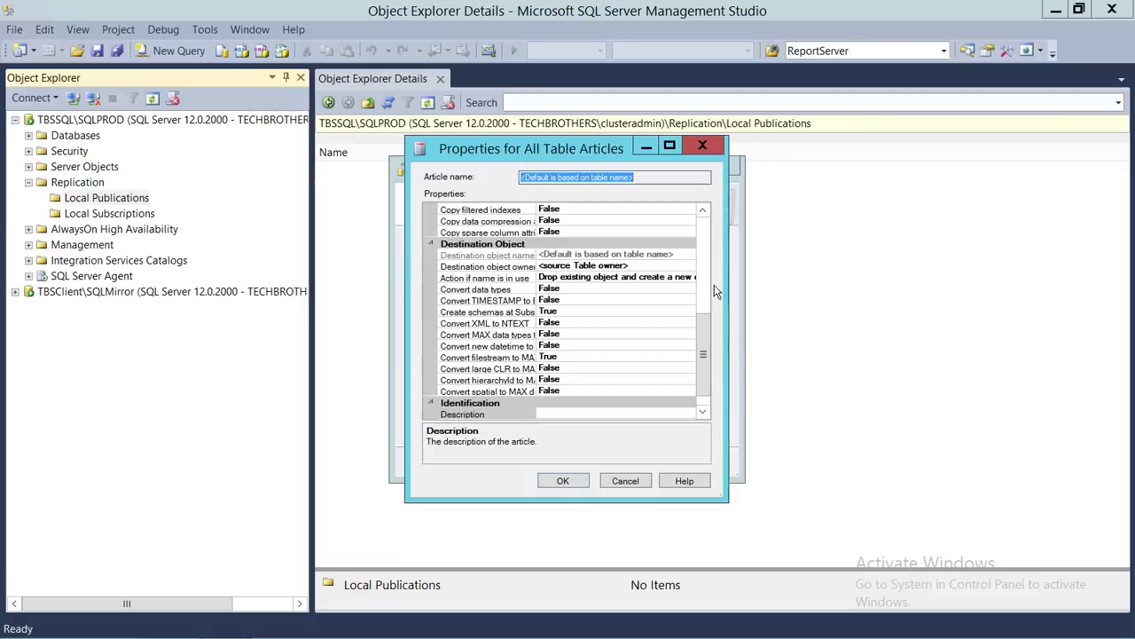
left_click_drag(706, 352, 708, 230)
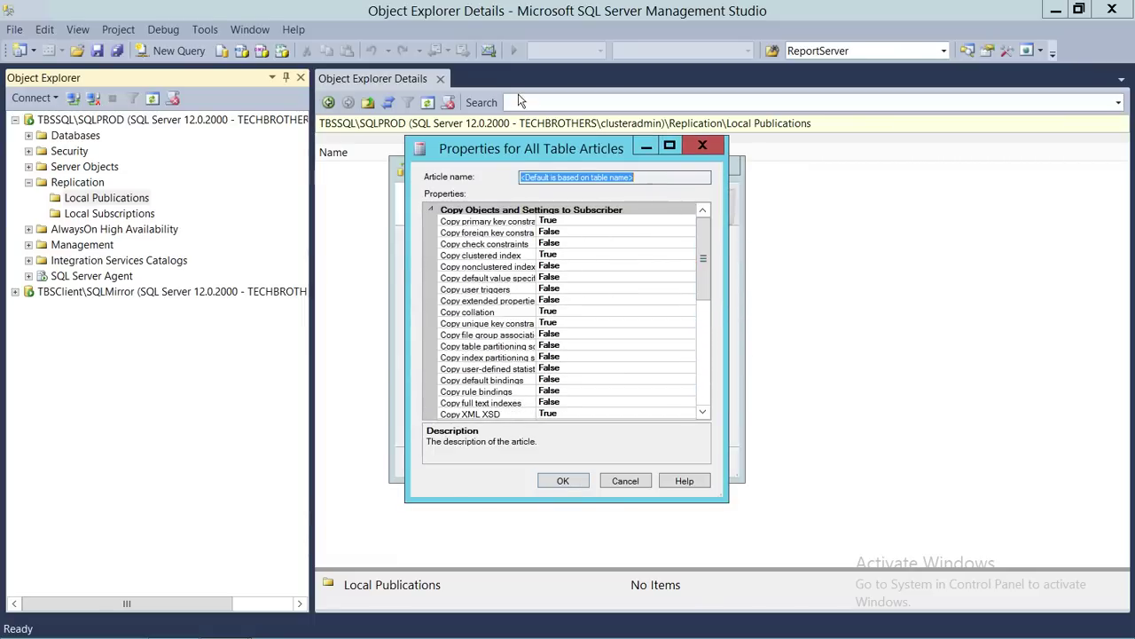
left_click_drag(541, 155, 517, 140)
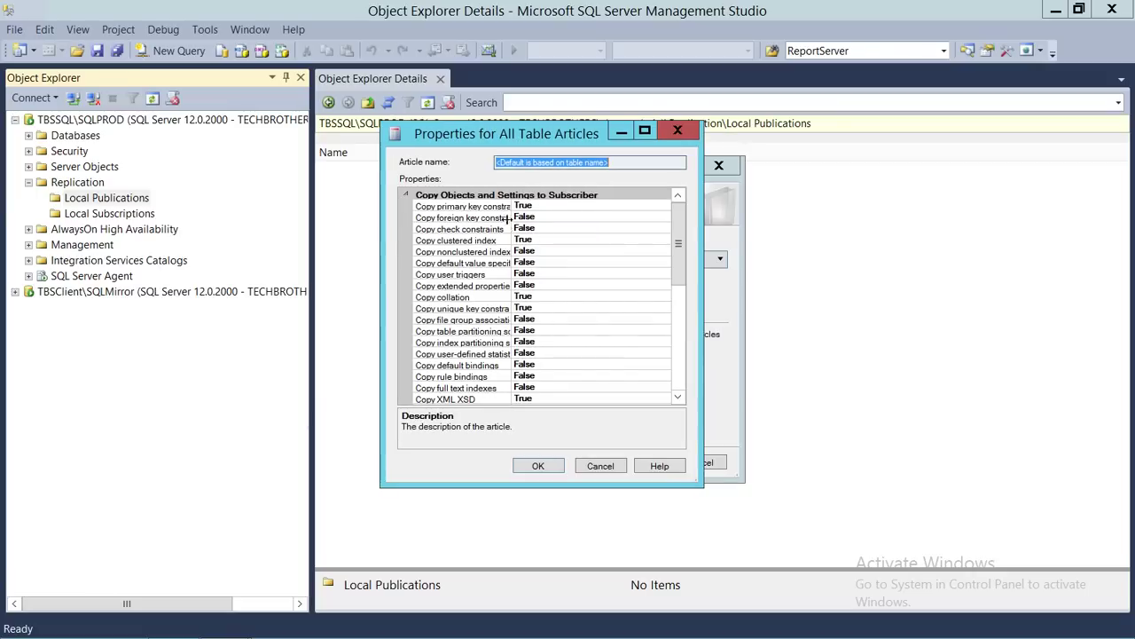
mouse_move(678, 220)
left_mouse_down()
mouse_move(689, 344)
mouse_move(688, 226)
left_mouse_up()
left_click_drag(512, 202, 551, 202)
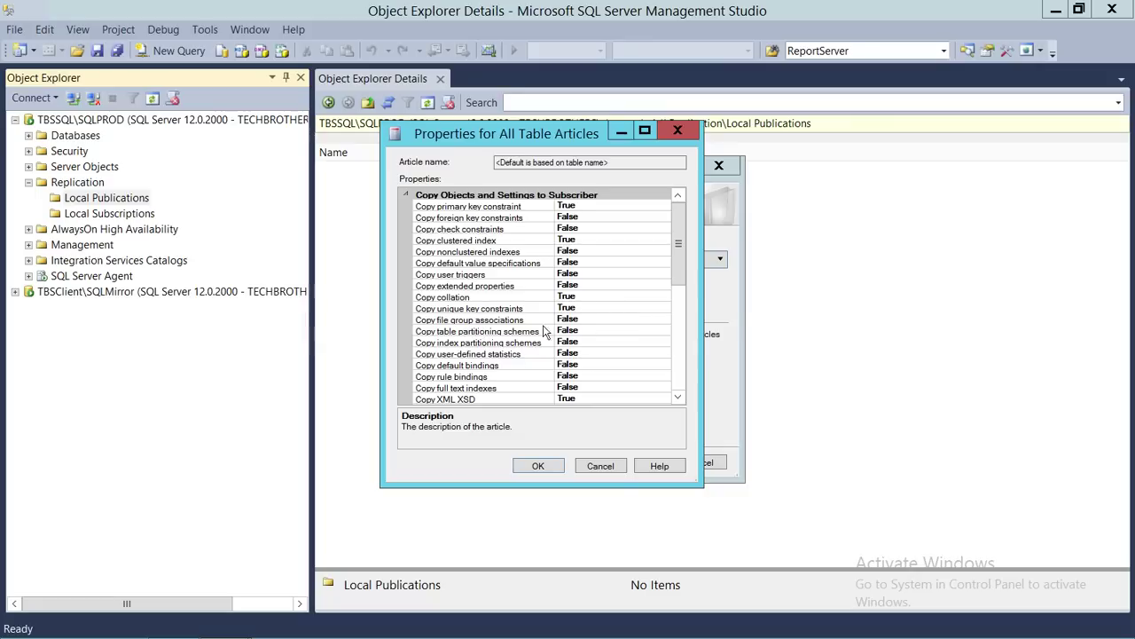
Scroll to Destination Object and list the 'Action if name is in use' options
left_click(597, 318)
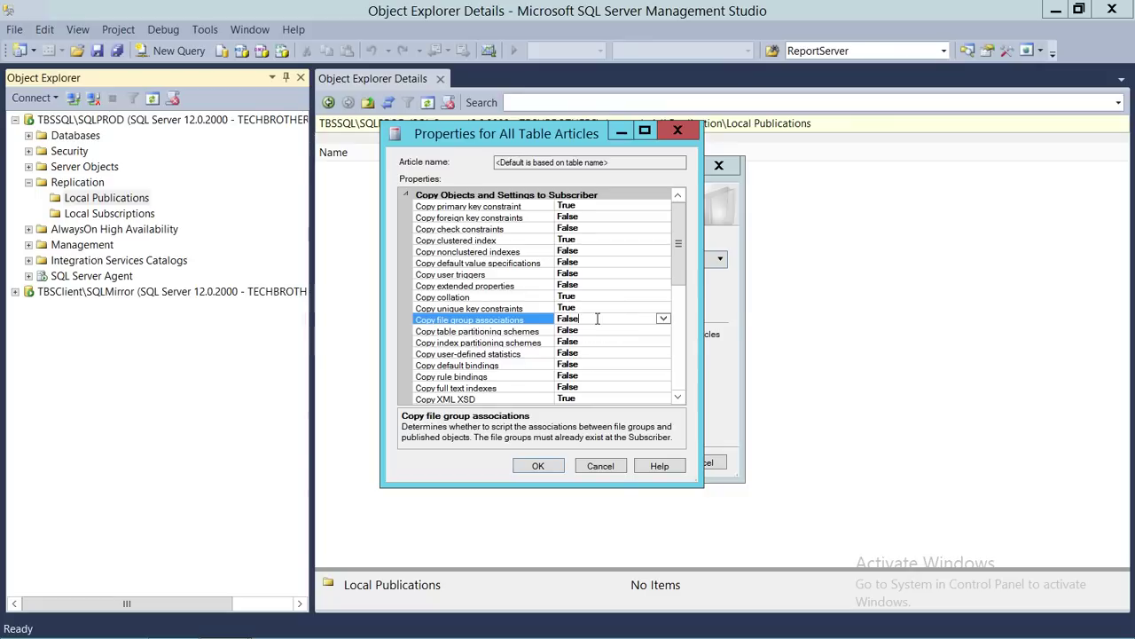
left_click_drag(672, 268, 686, 324)
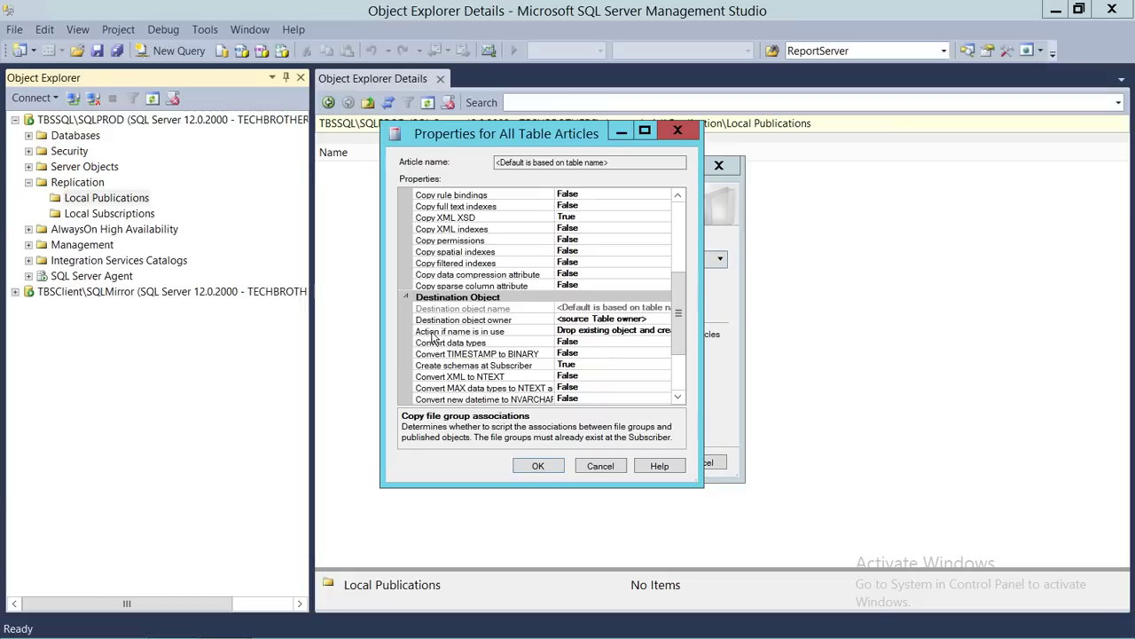
left_click(617, 335)
left_click(663, 330)
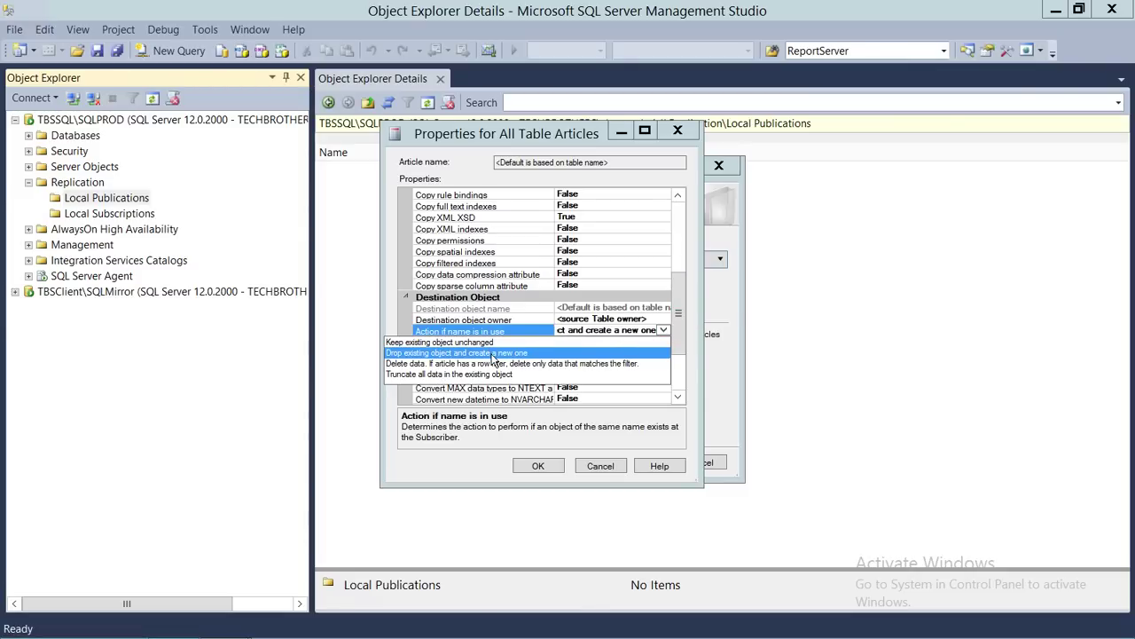
Keep 'Drop existing object and create a new one' and review primary key, index and collation settings
left_click(494, 353)
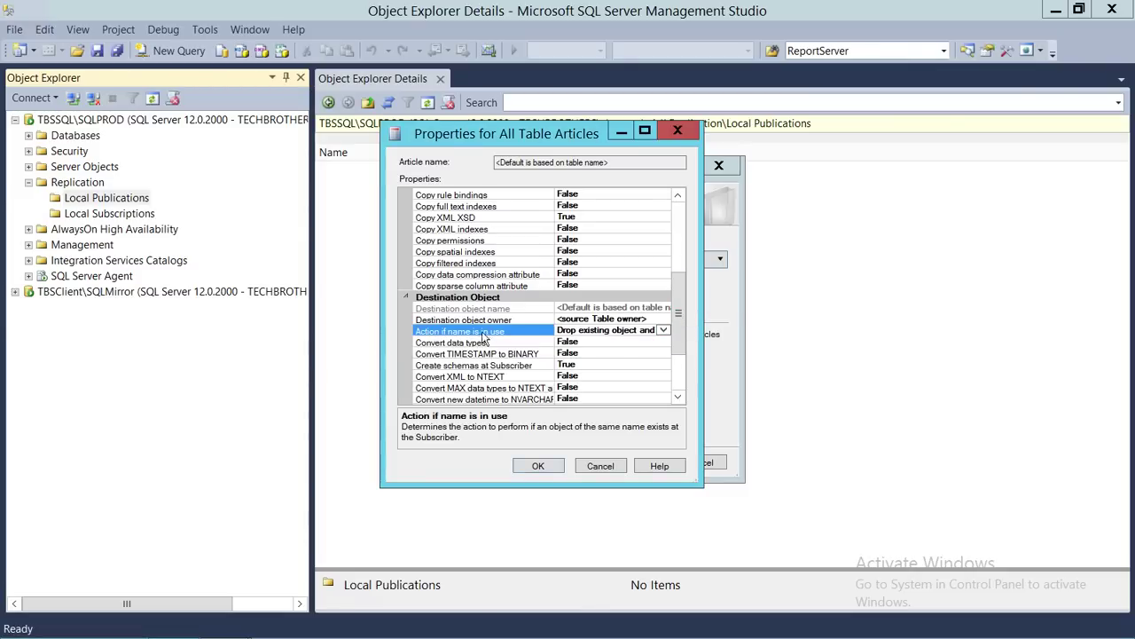
left_click_drag(680, 312, 682, 213)
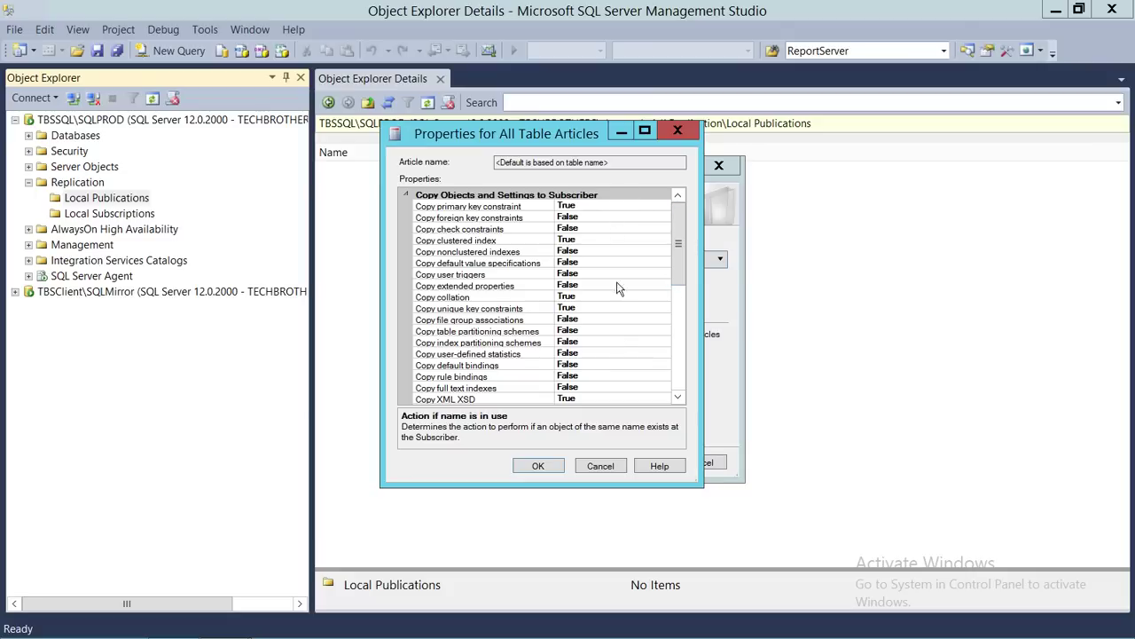
mouse_move(679, 220)
left_mouse_down()
mouse_move(684, 341)
mouse_move(681, 206)
left_mouse_up()
mouse_move(678, 220)
left_mouse_down()
mouse_move(685, 352)
mouse_move(688, 219)
left_mouse_up()
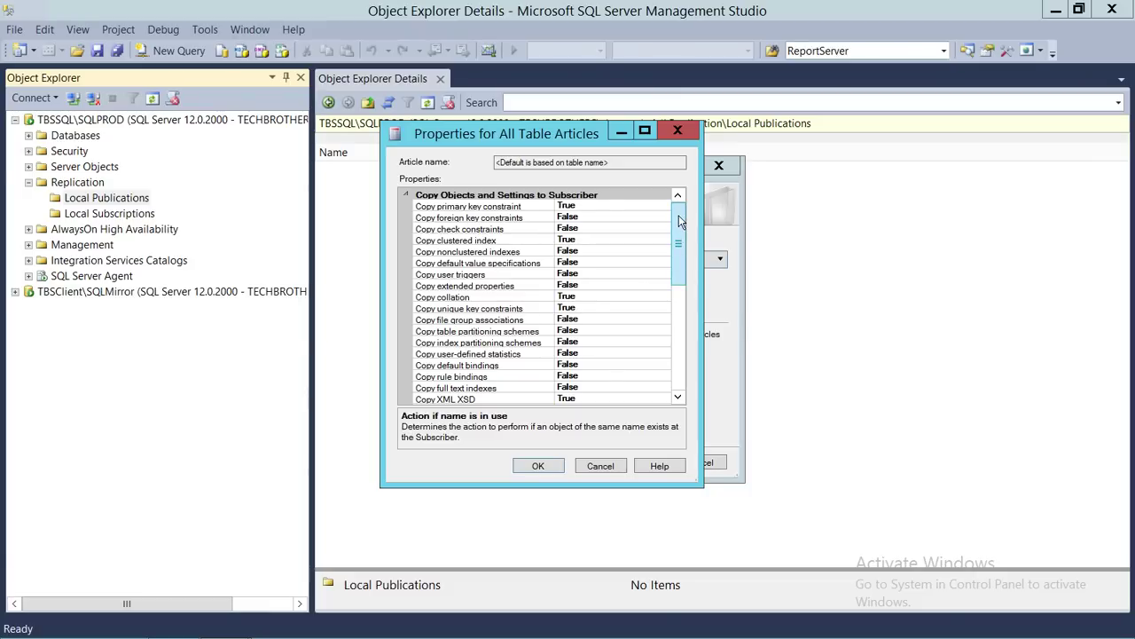
mouse_move(677, 219)
left_mouse_down()
mouse_move(684, 329)
mouse_move(680, 217)
left_mouse_up()
left_click_drag(678, 271, 678, 333)
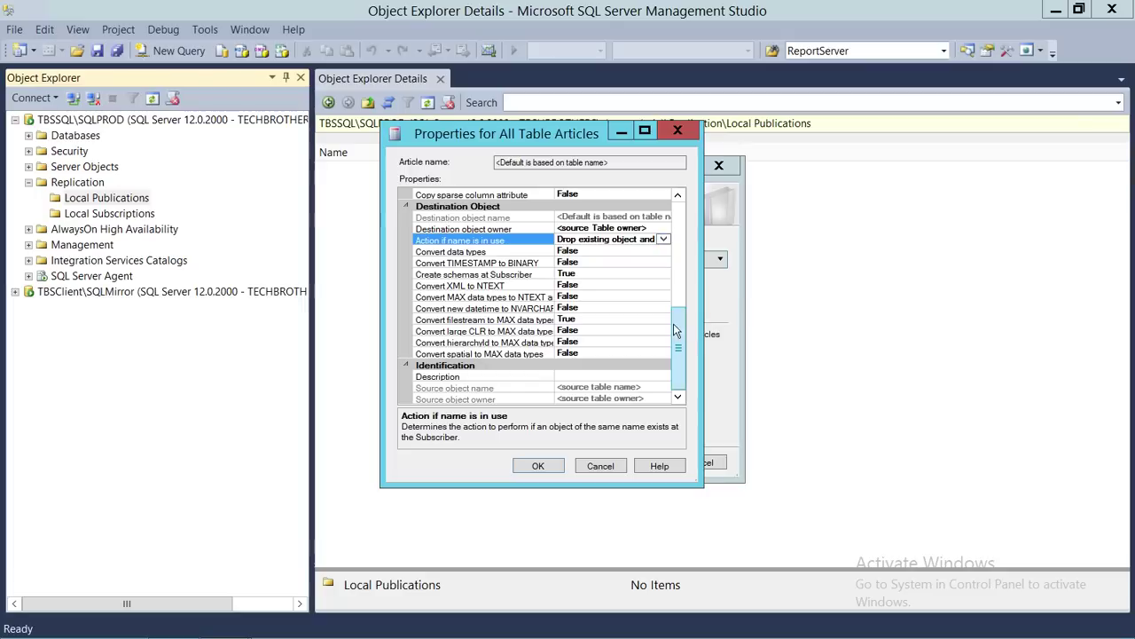
left_click_drag(678, 330, 677, 233)
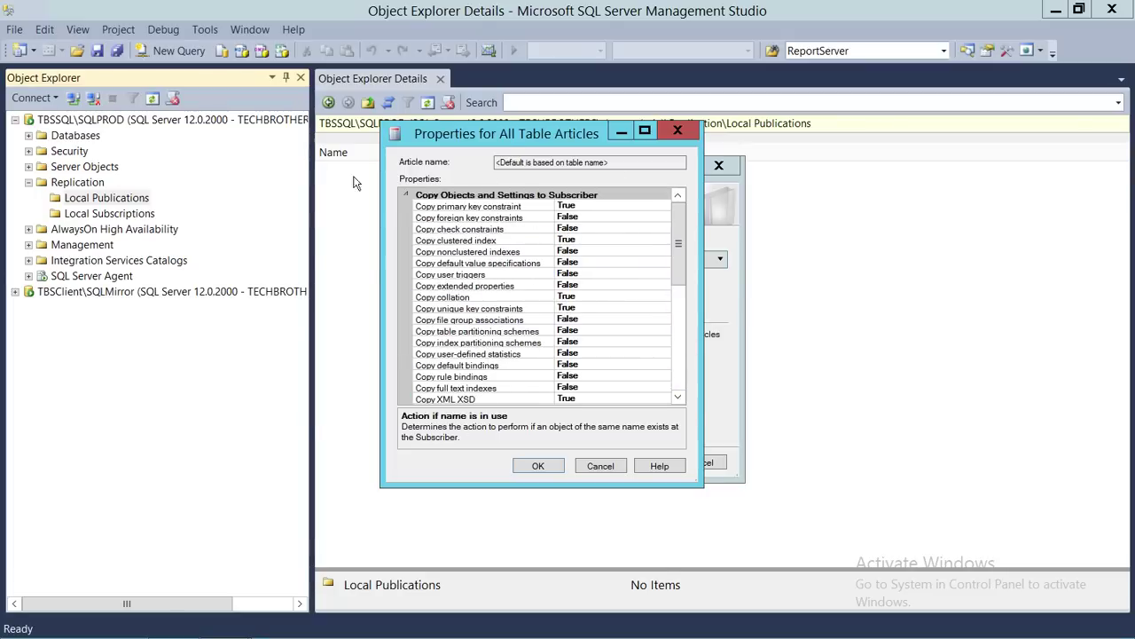
Close the article properties unchanged, reach Filter Table Rows, and start a filter for Customers
left_click(598, 466)
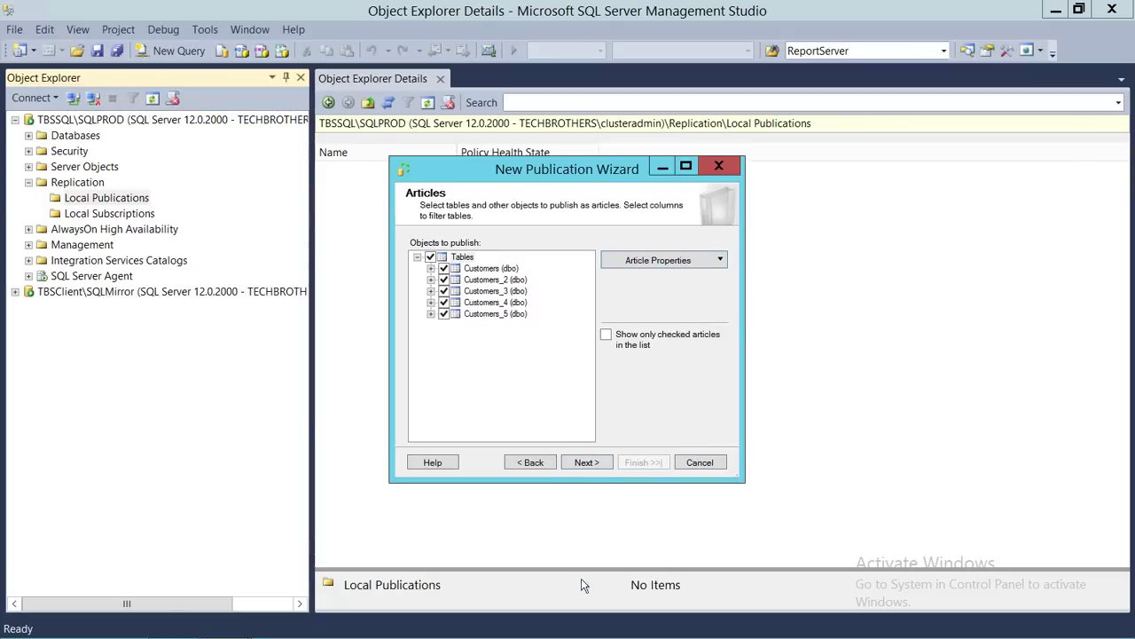
left_click(589, 463)
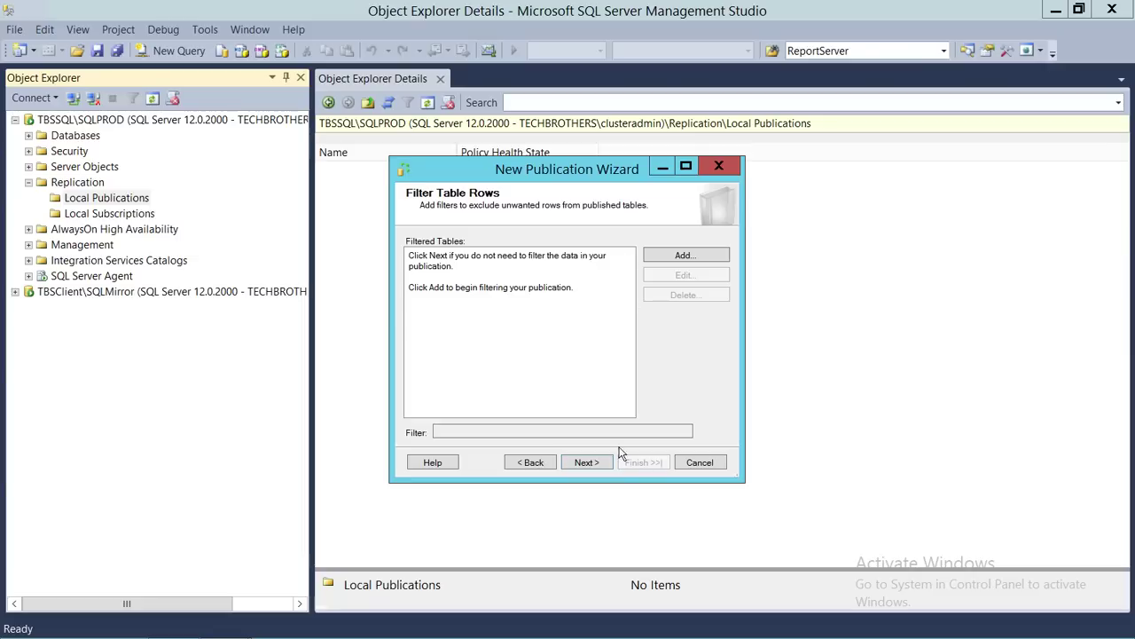
left_click(694, 259)
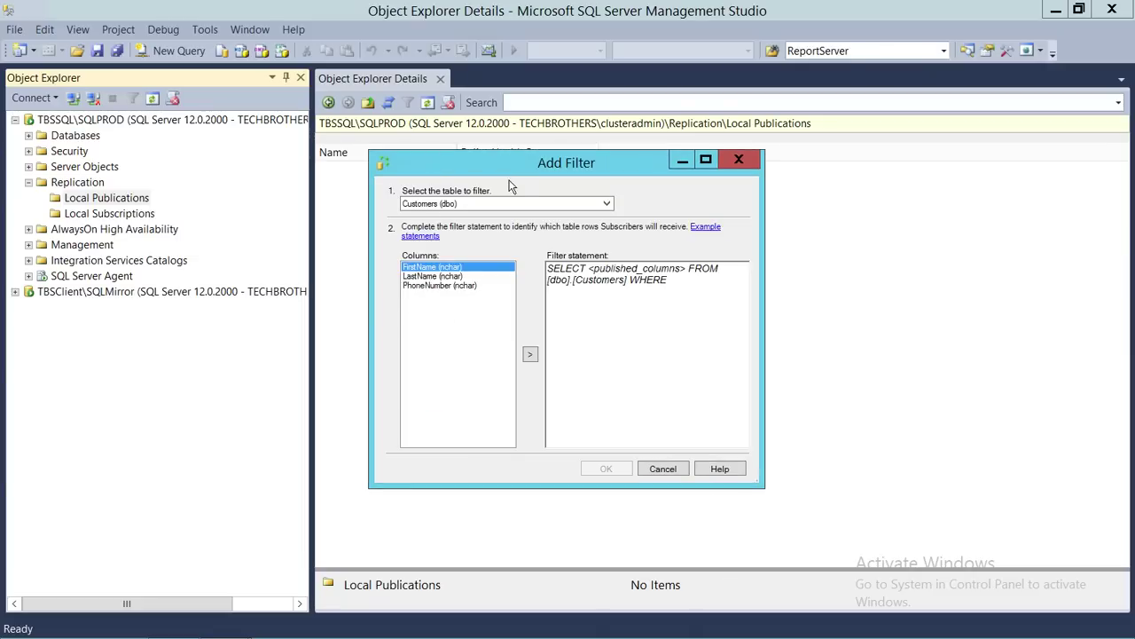
left_click(459, 204)
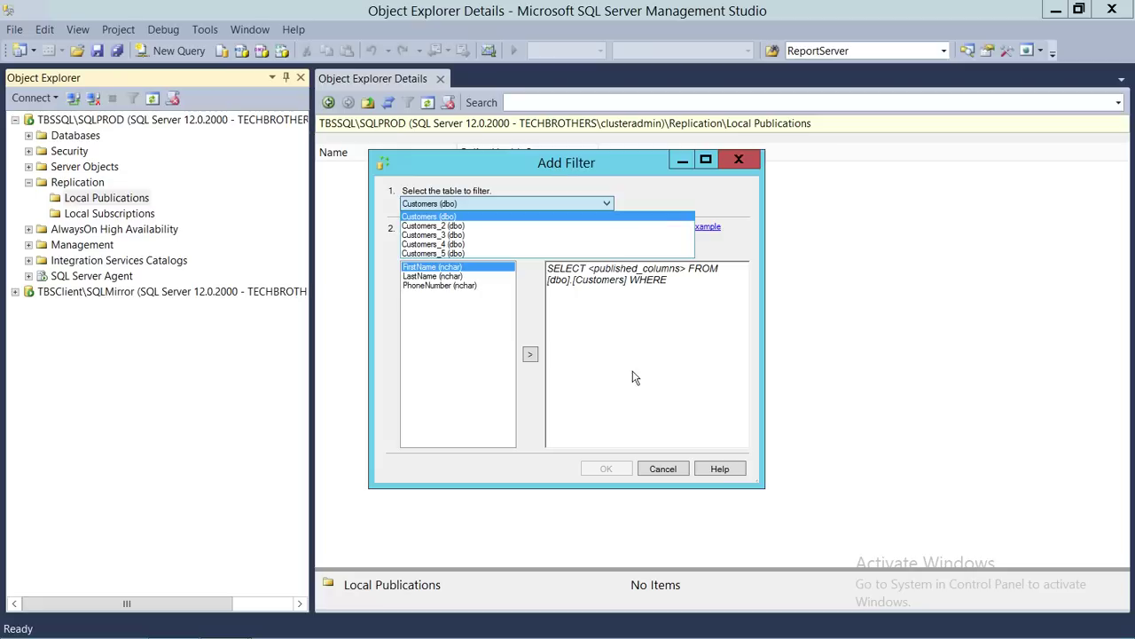
left_click(671, 473)
left_click(668, 470)
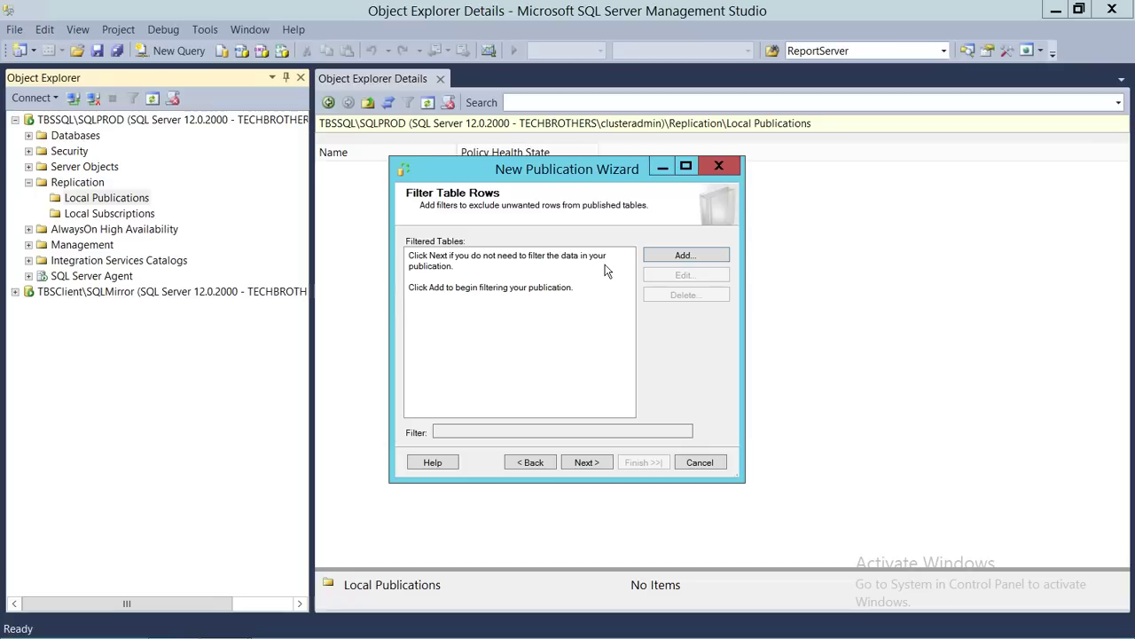
Skip row filtering and enable 'Create a snapshot immediately and keep the snapshot available'
left_click(587, 462)
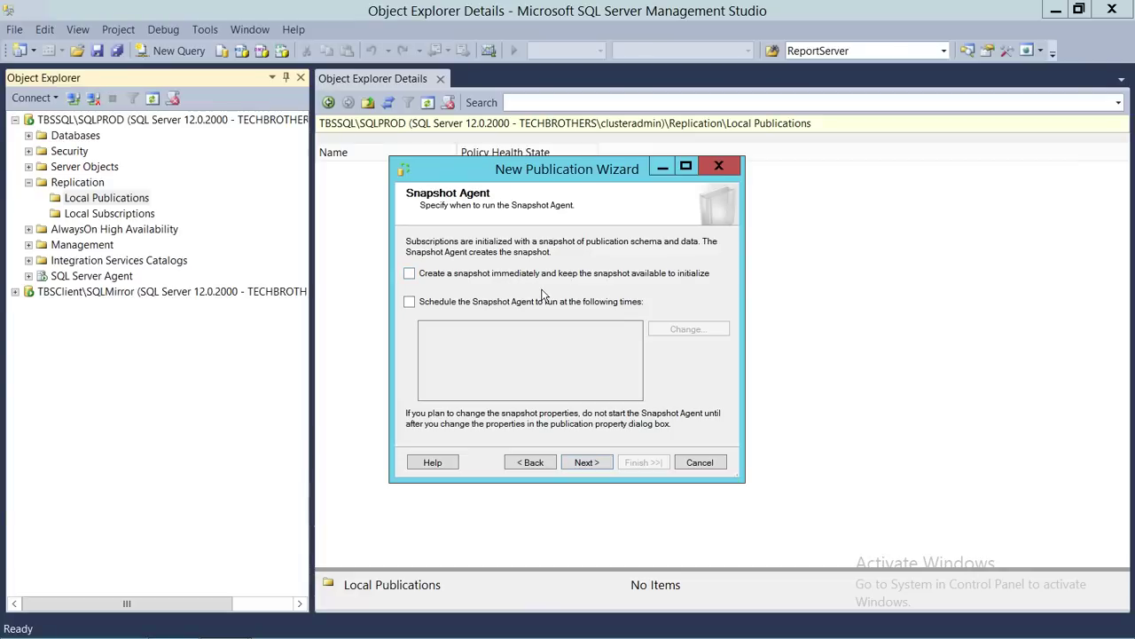
left_click(411, 274)
Start entering the Snapshot Agent's Windows process account, beginning with the domain
left_click(589, 464)
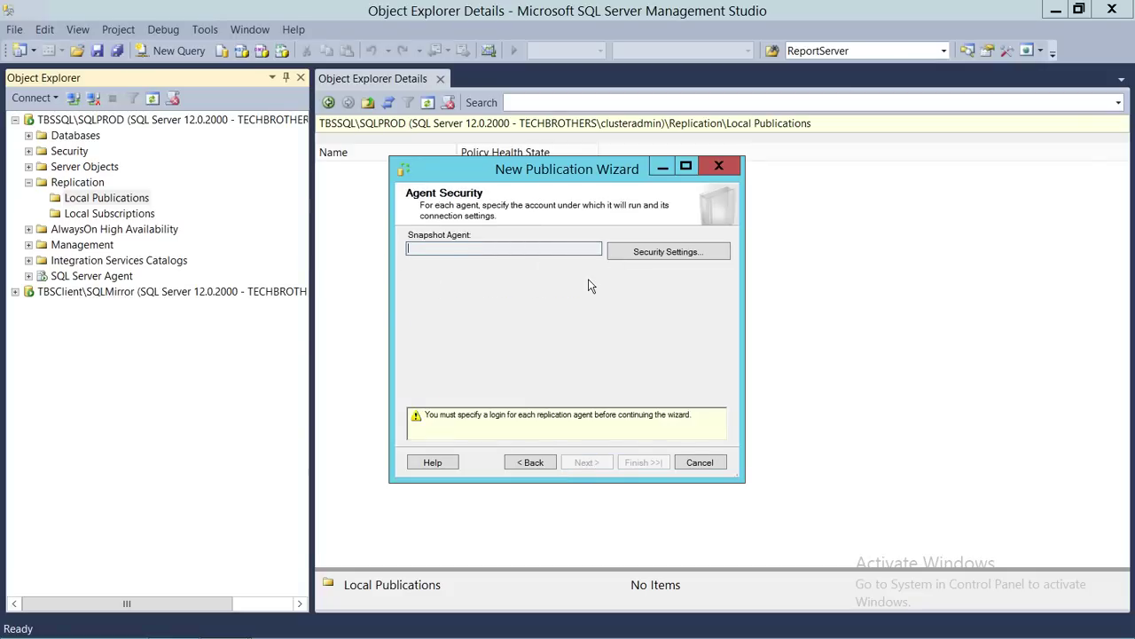
left_click(658, 253)
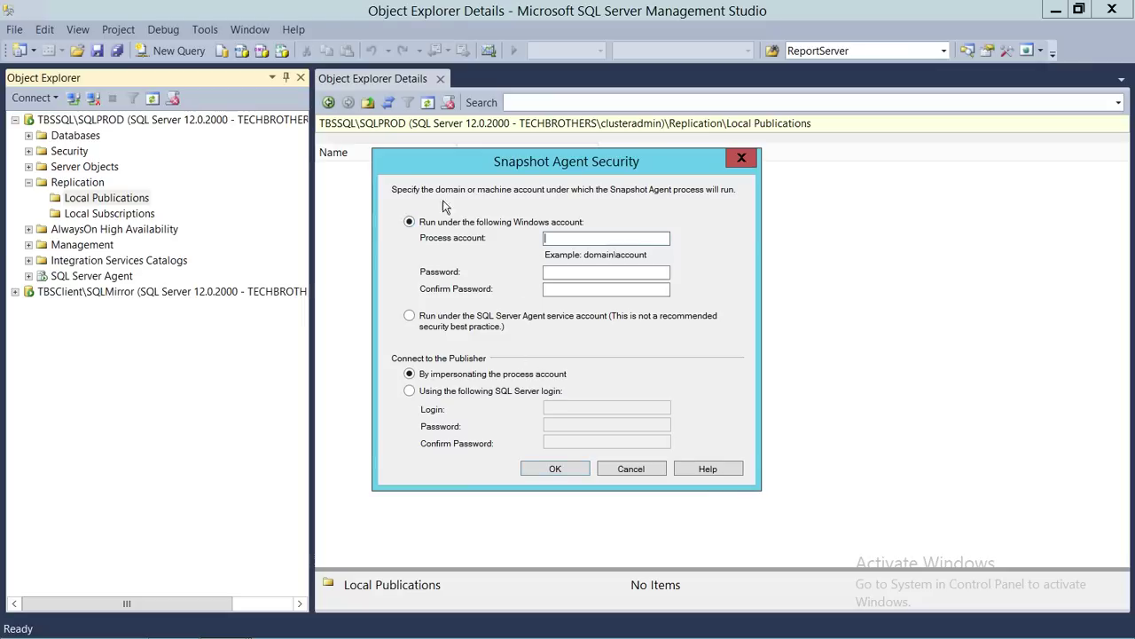
left_click_drag(568, 165, 458, 141)
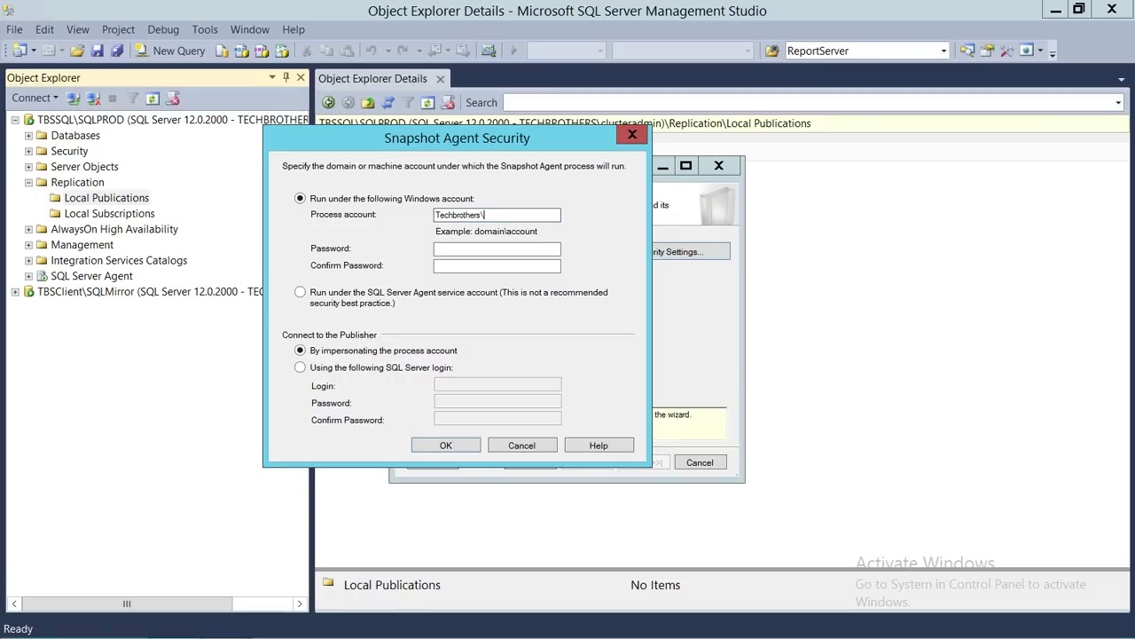
type("dmin")
Complete the Snapshot Agent's domain admin account, enter and confirm its password, and accept
left_click_drag(537, 215, 433, 215)
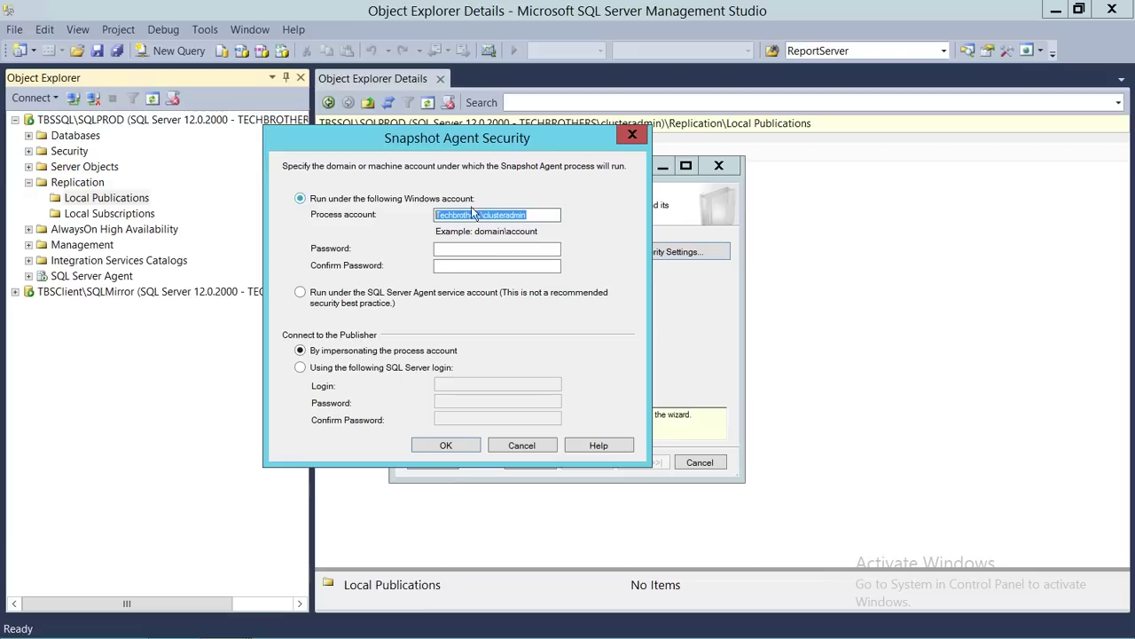
left_click(460, 248)
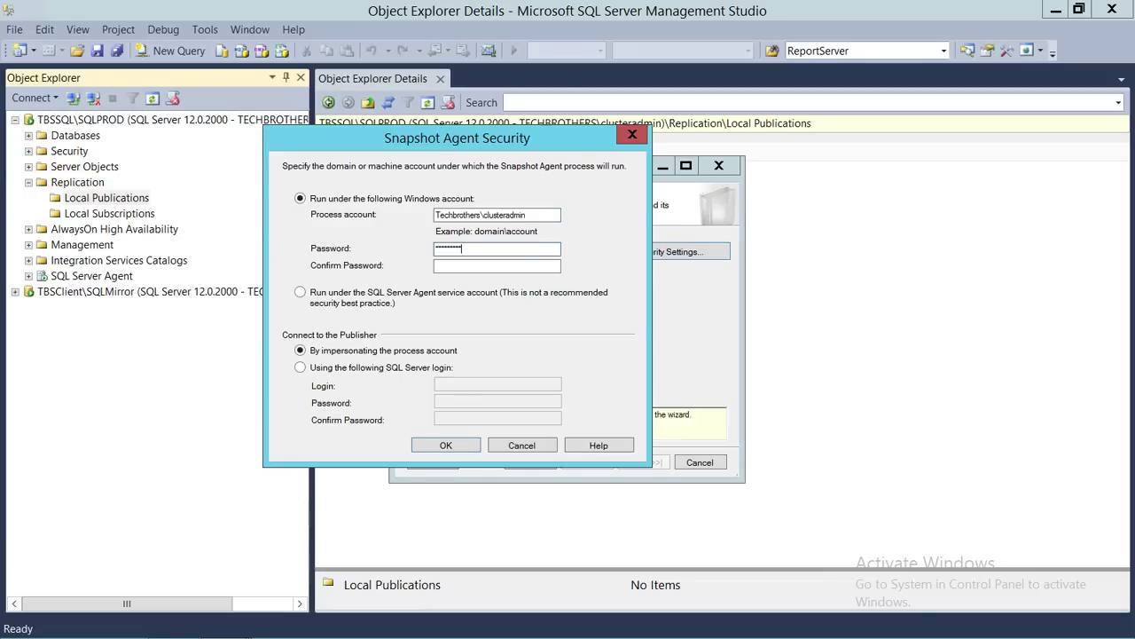
left_click(497, 265)
type("•••••")
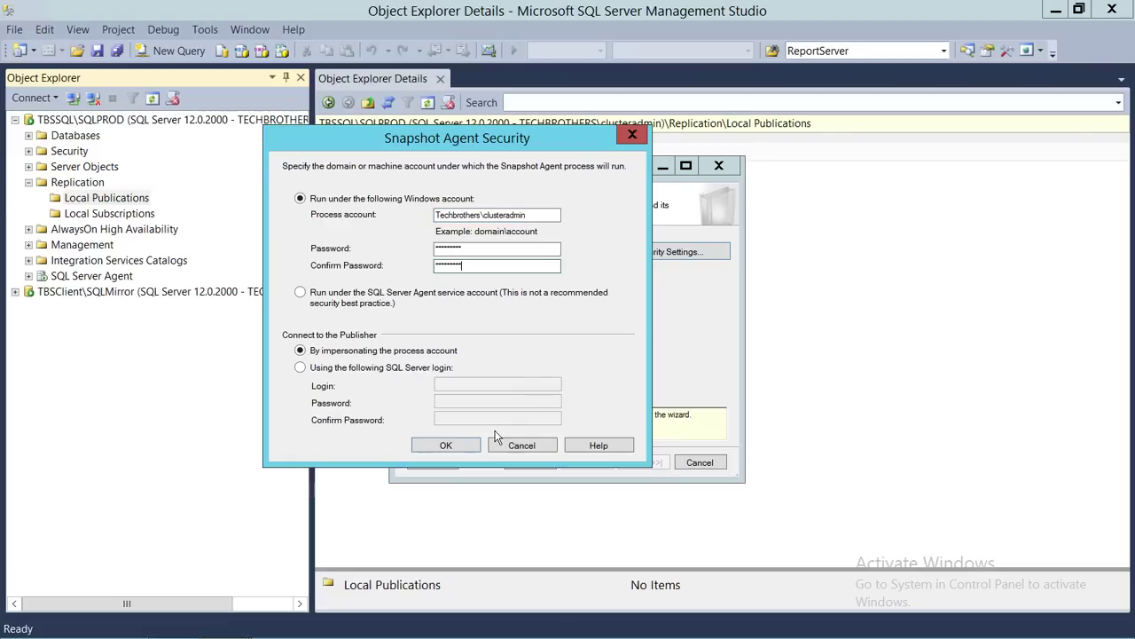
left_click(467, 447)
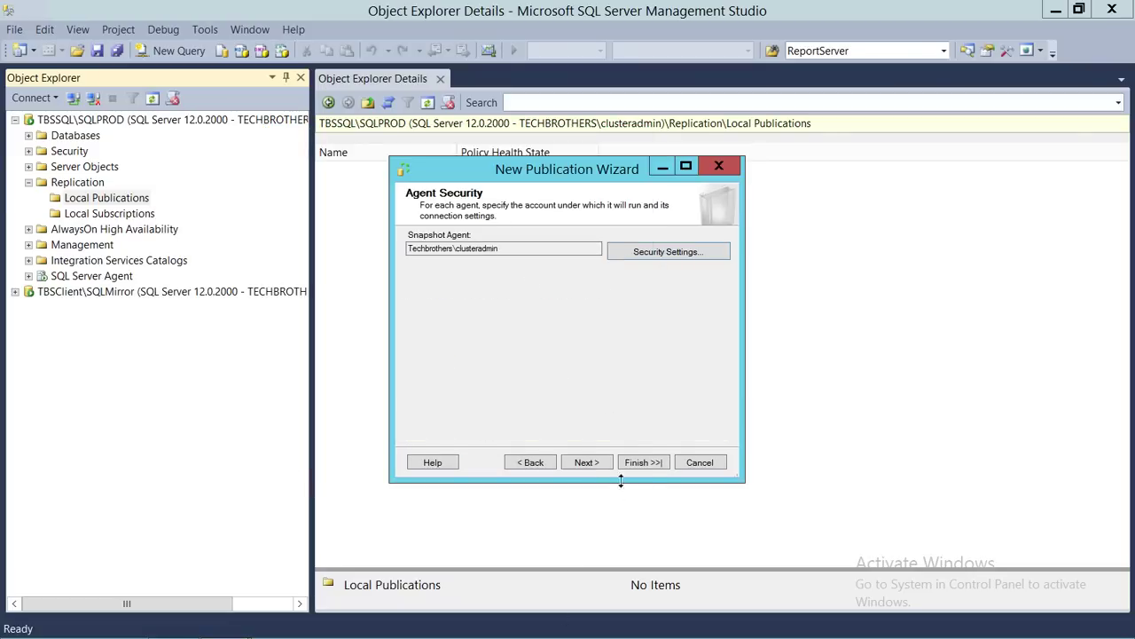
Advance past Agent Security and Wizard Actions, keeping 'Create the publication' selected
left_click(597, 467)
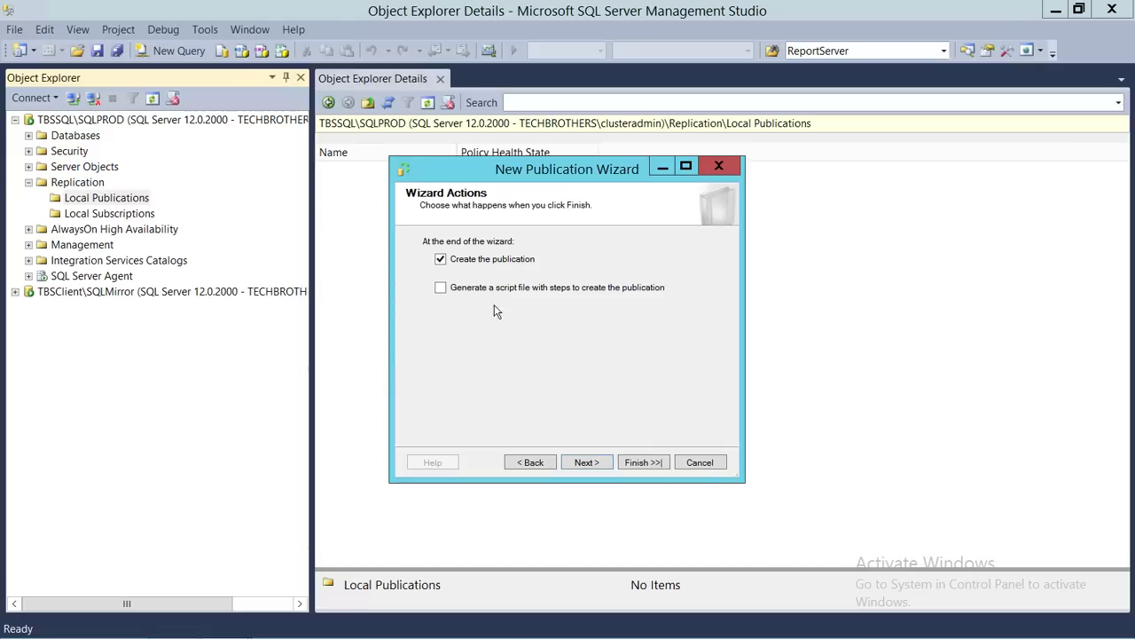
left_click(583, 462)
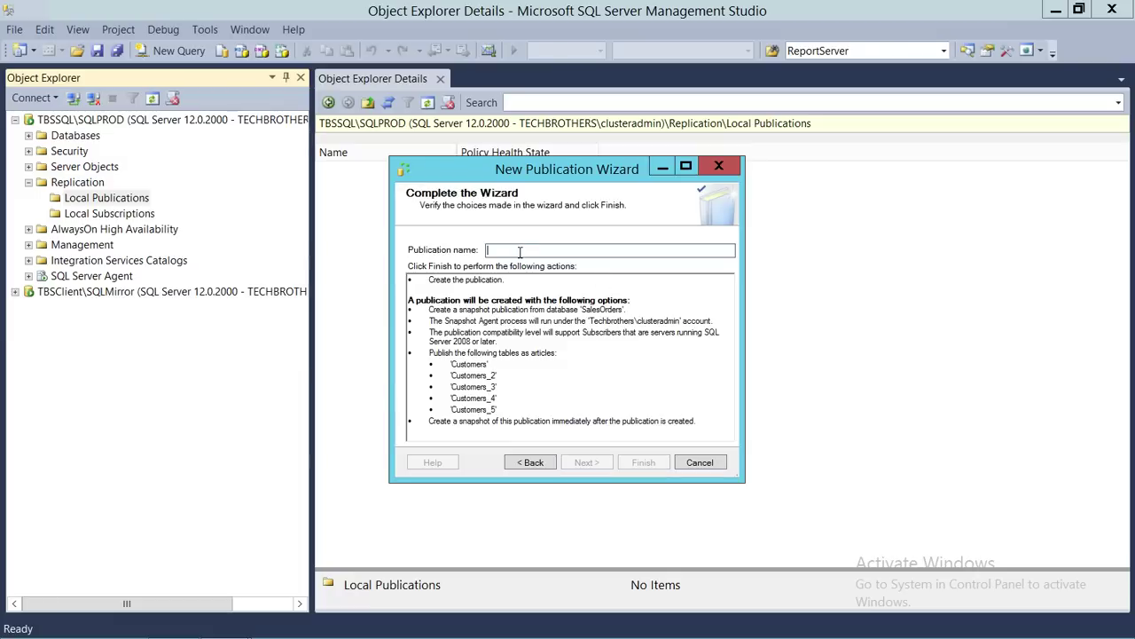
Name the publication SalesOrders_Pub, create it, and close the wizard after success
type("SalesOrders_Pub")
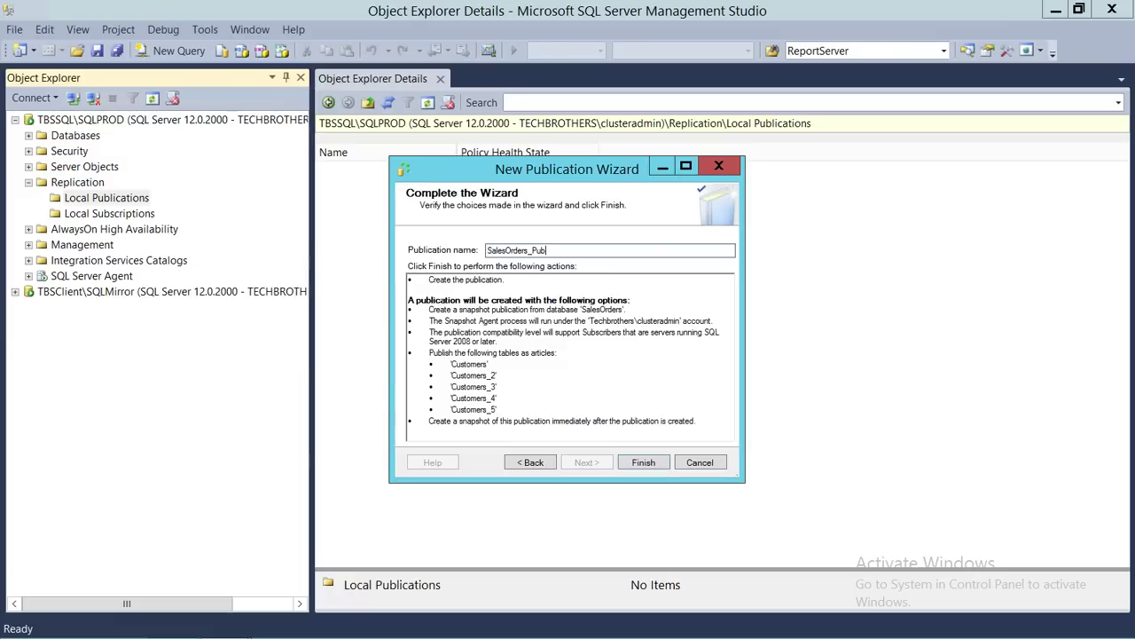
left_click_drag(501, 252, 485, 255)
left_click(551, 250)
left_click(647, 467)
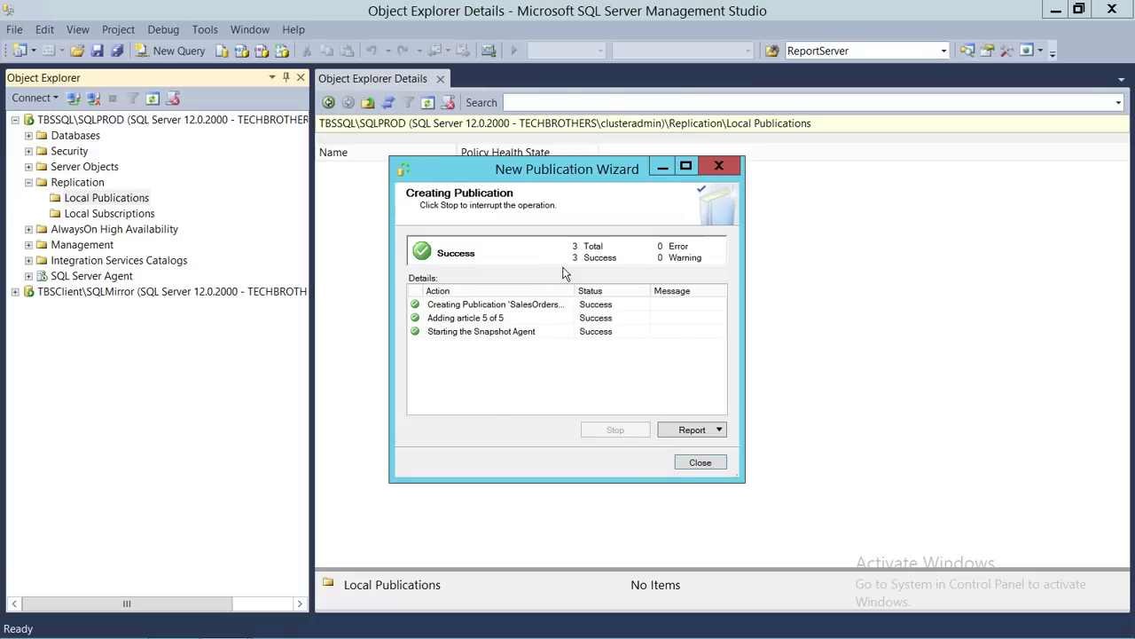
left_click(700, 463)
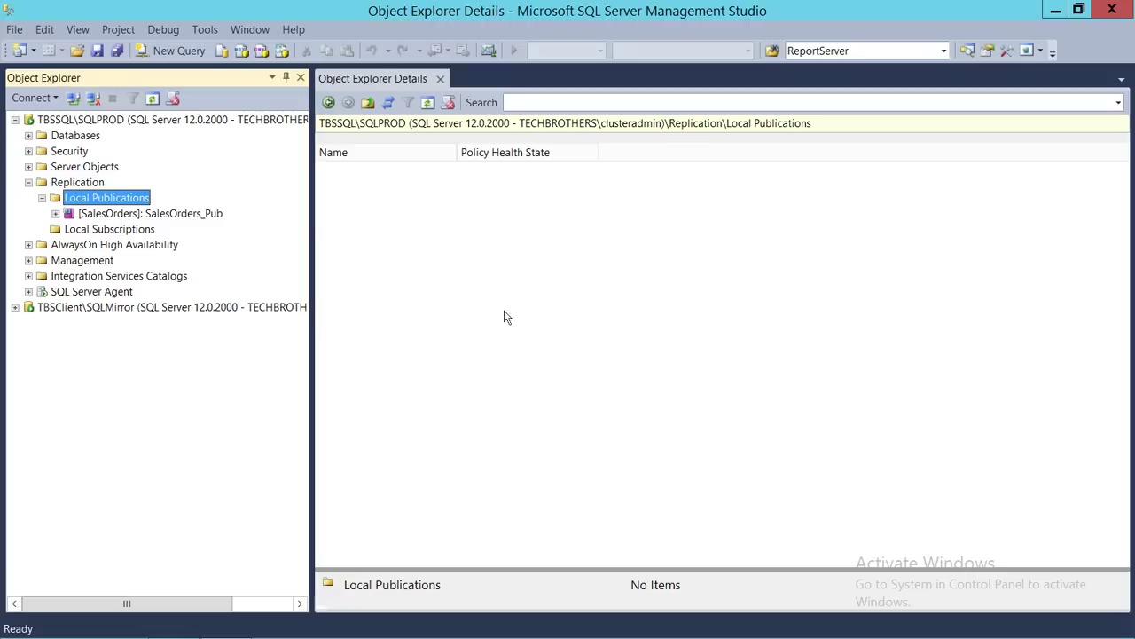
Select SalesOrders_Pub under Local Publications and view its tooltip details
left_click(93, 215)
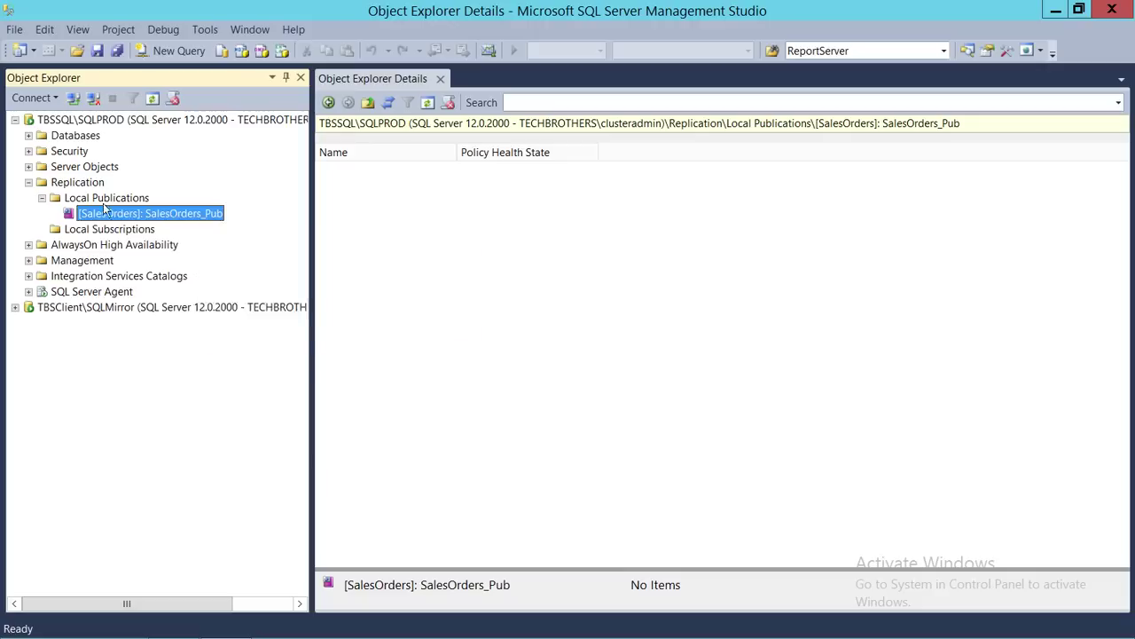
mouse_move(216, 217)
mouse_move(118, 217)
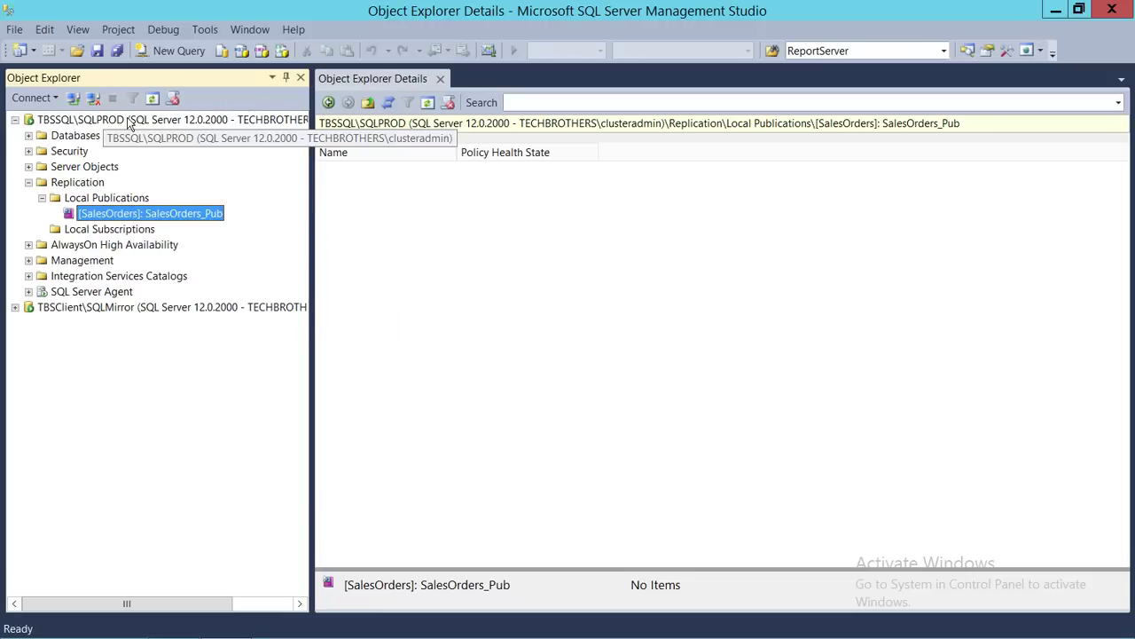
Start a new subscription to SalesOrders_Pub with all agents running at the Distributor as push
left_click(110, 230)
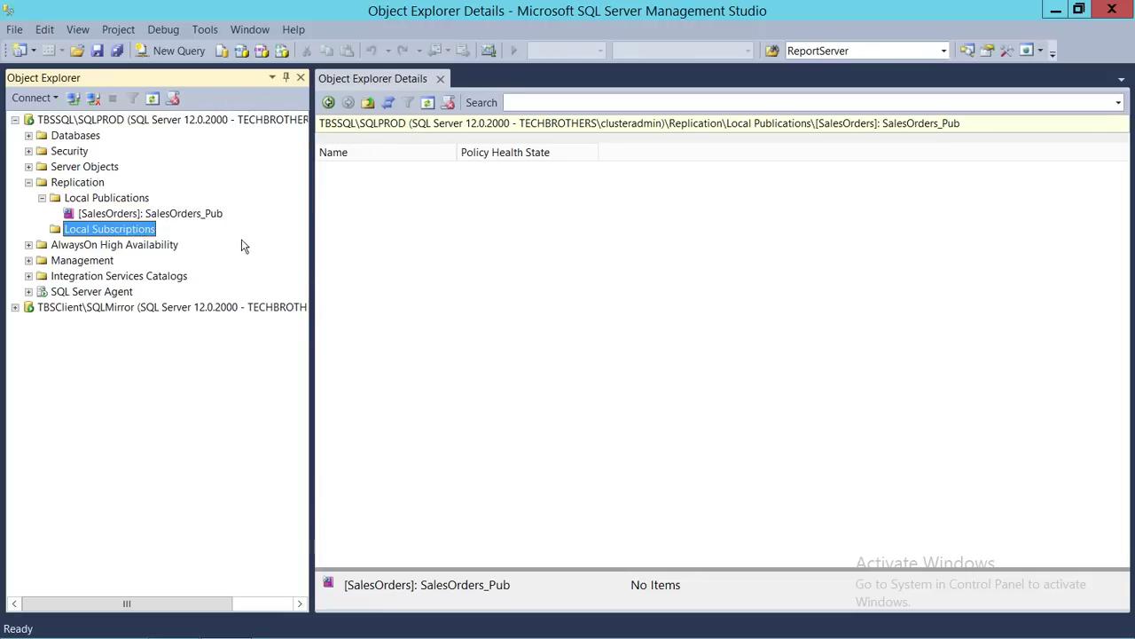
right_click(142, 234)
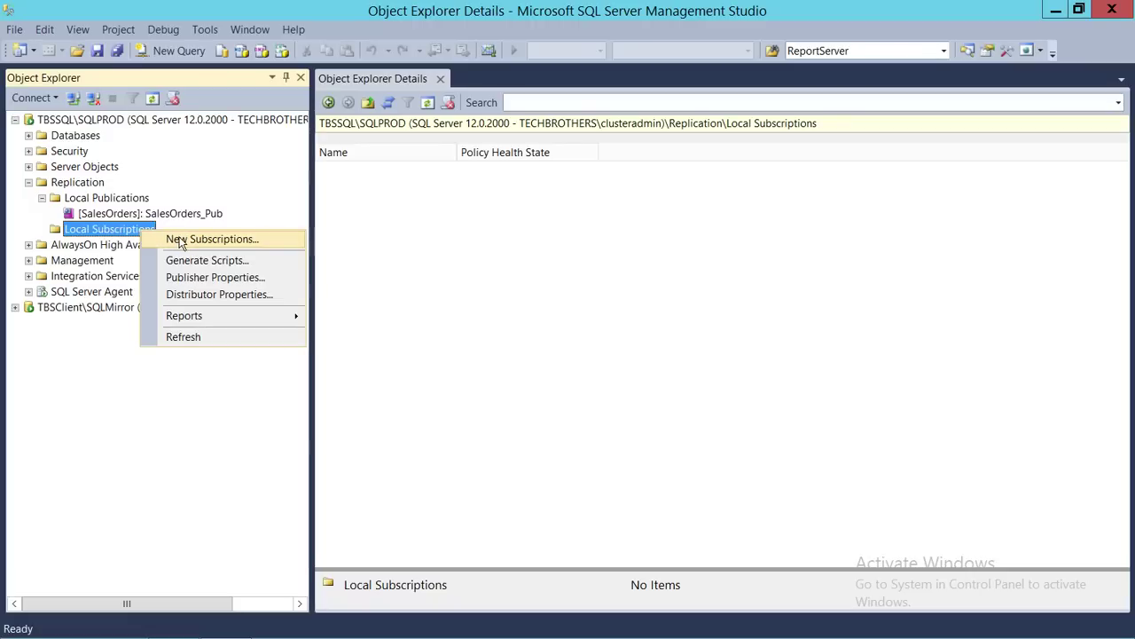
left_click(187, 240)
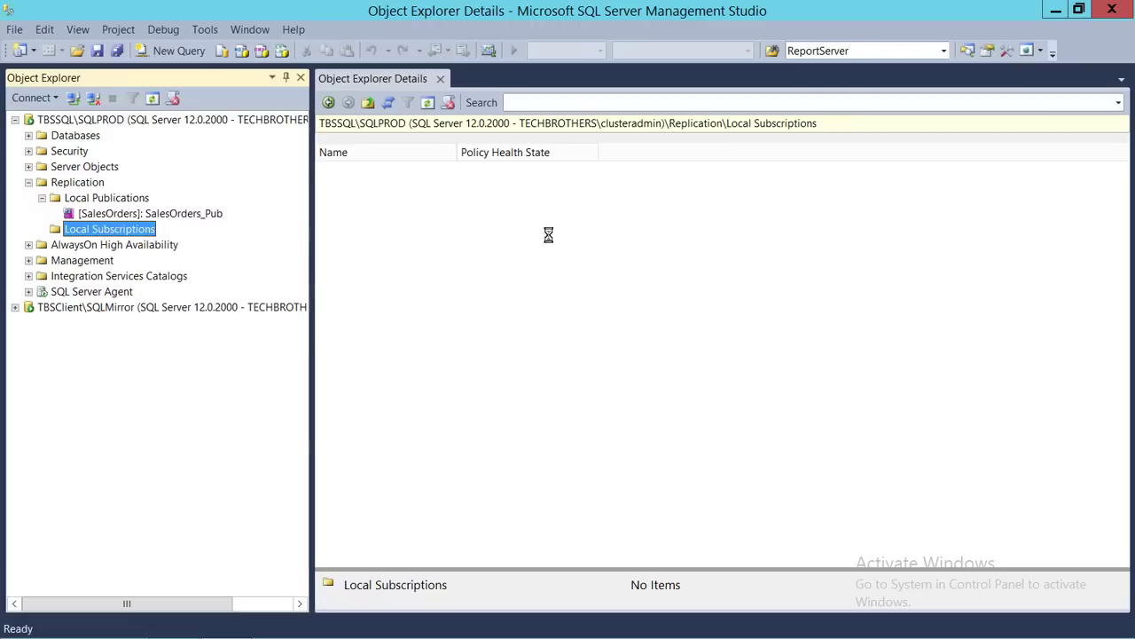
left_click(590, 462)
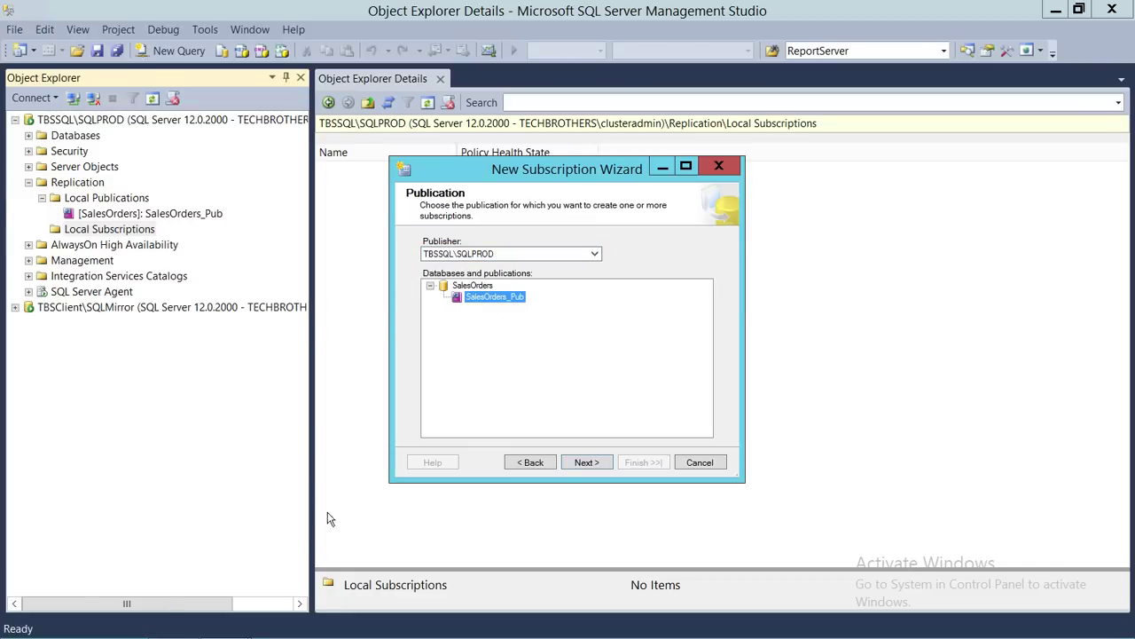
left_click(587, 463)
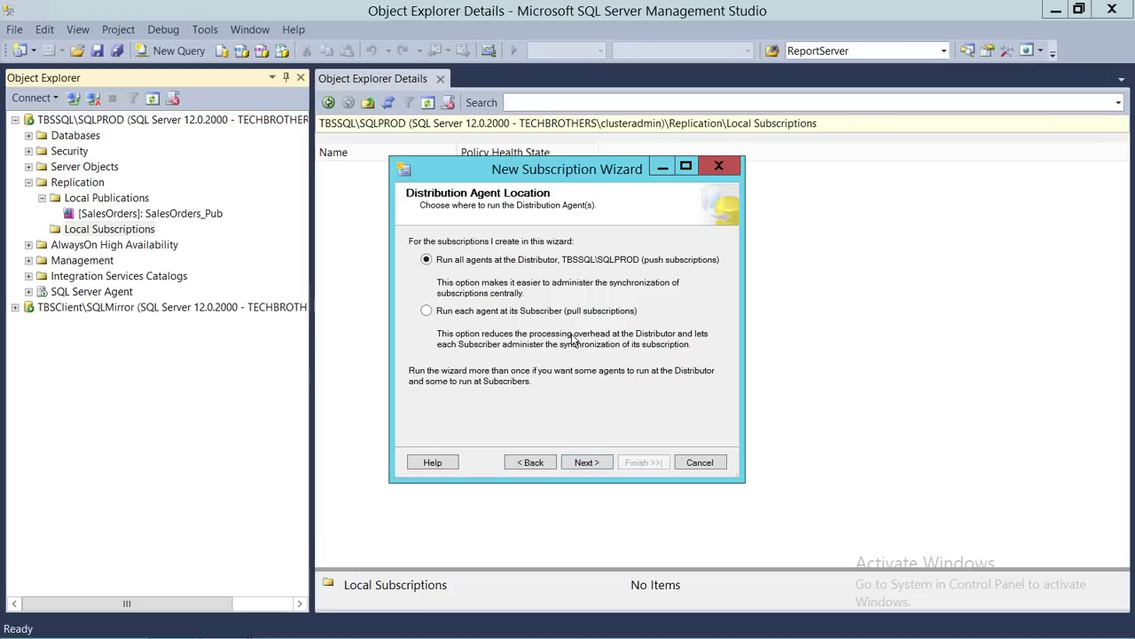
left_click(596, 466)
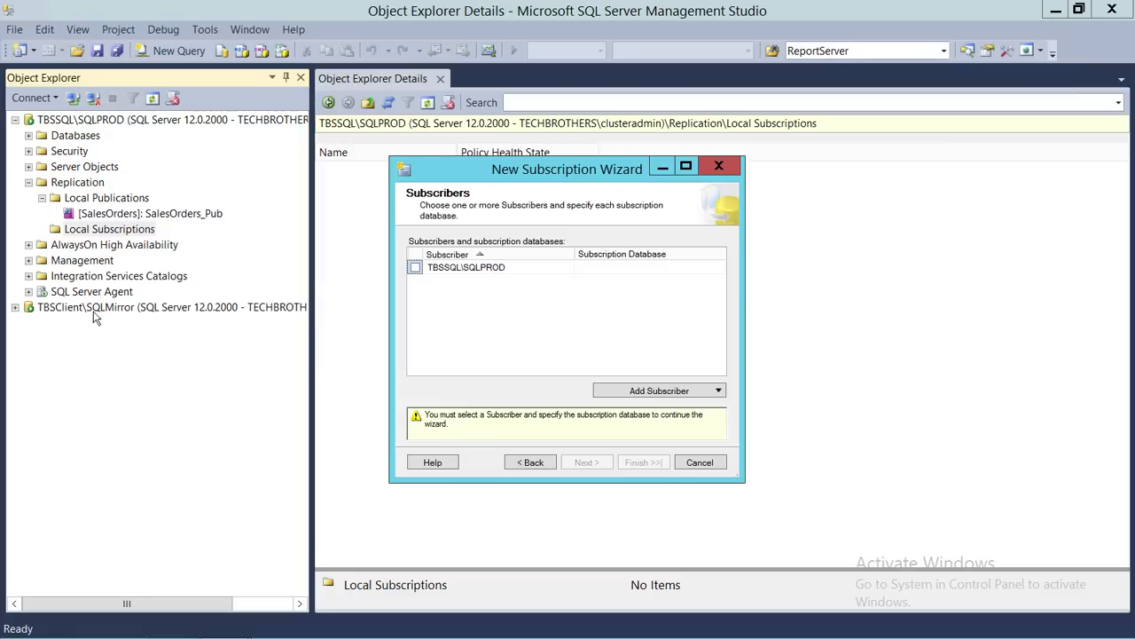
Show the Add Subscriber choices for SQL Server or non-SQL subscribers
left_click(693, 393)
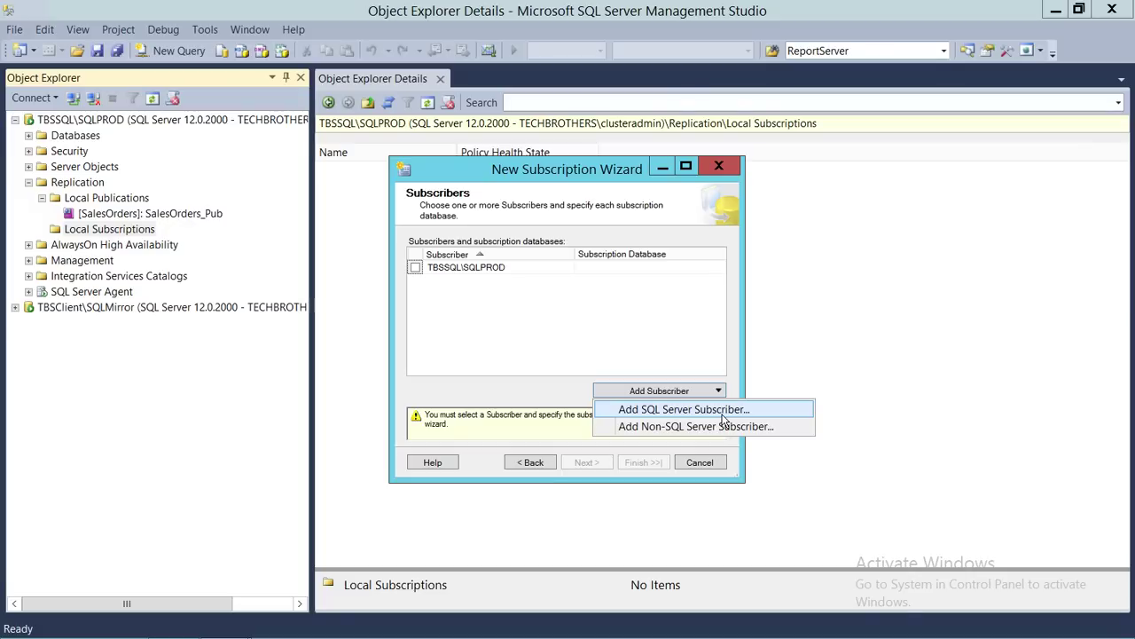
Add TBSClient\SQLMirror as a SQL Server subscriber and open its subscription database choices
left_click(677, 409)
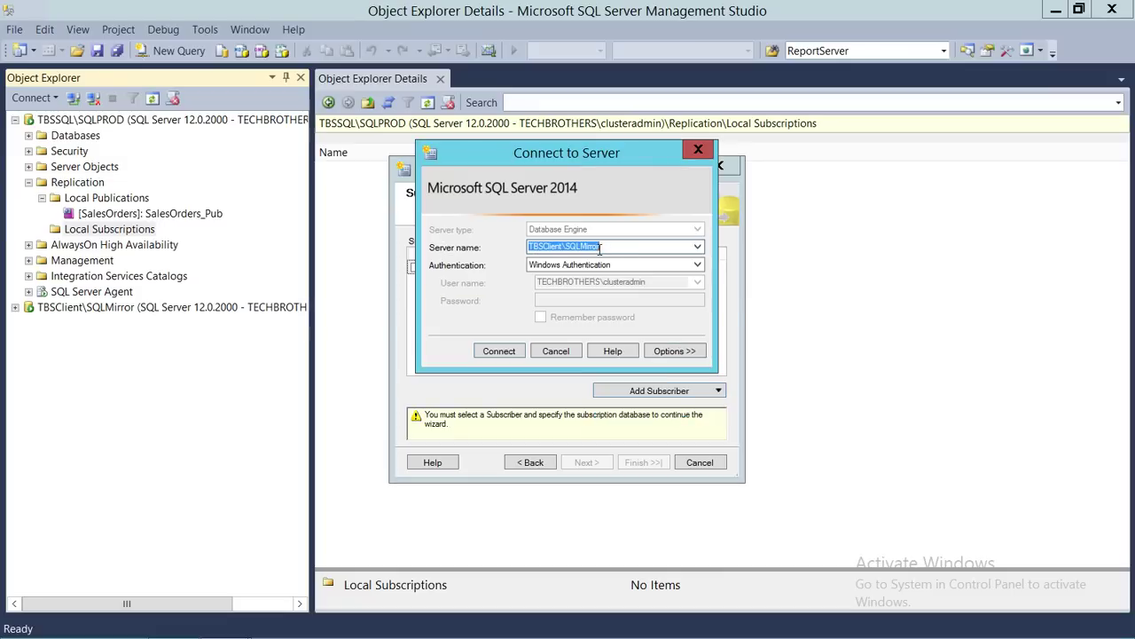
left_click(610, 247)
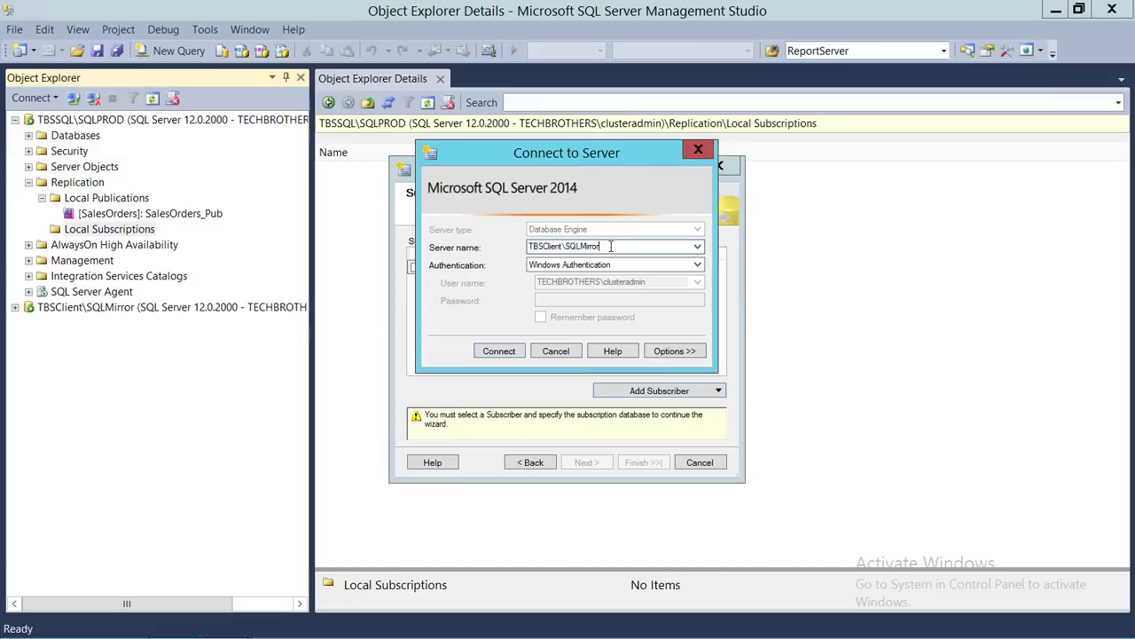
left_click(499, 352)
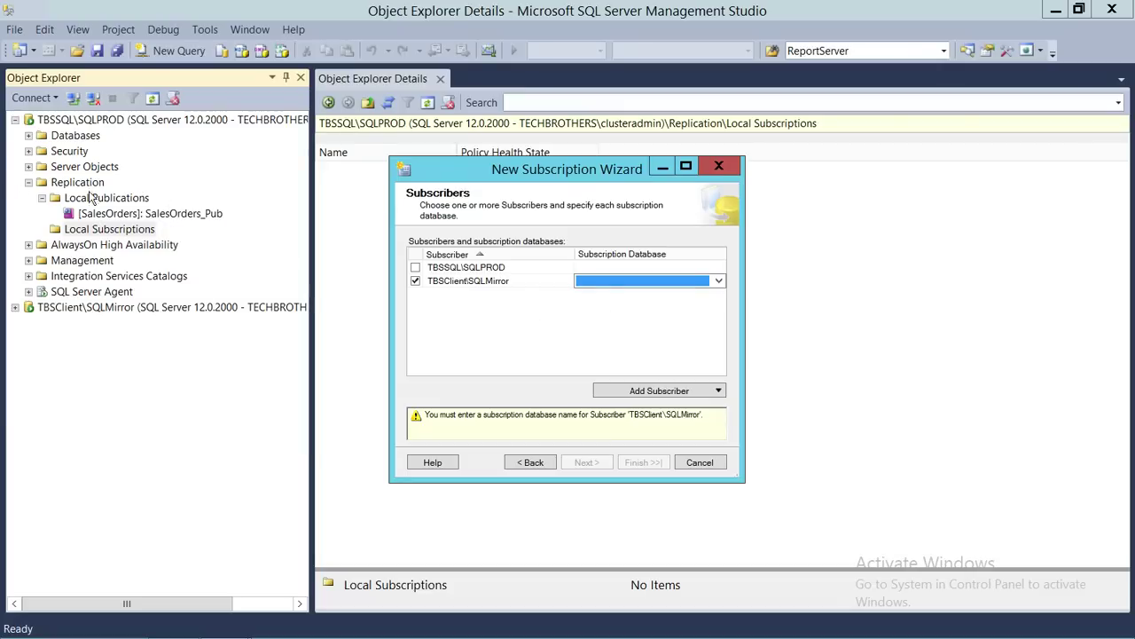
left_click(720, 282)
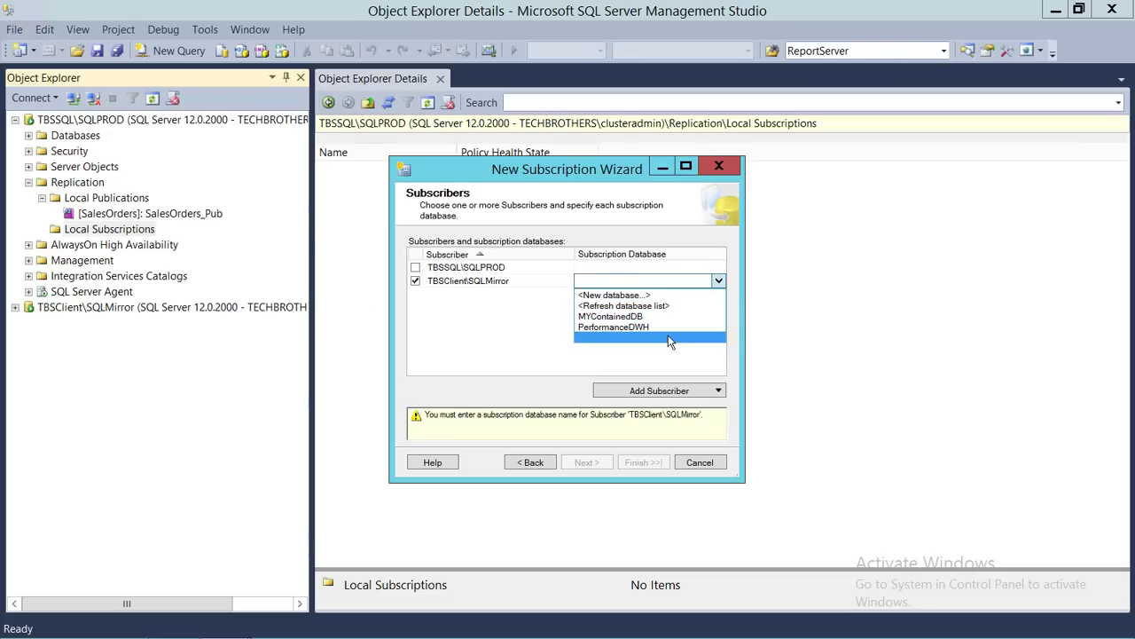
Create a new SalesOrders subscription database on TBSClient\SQLMirror and continue to agent security
left_click(637, 297)
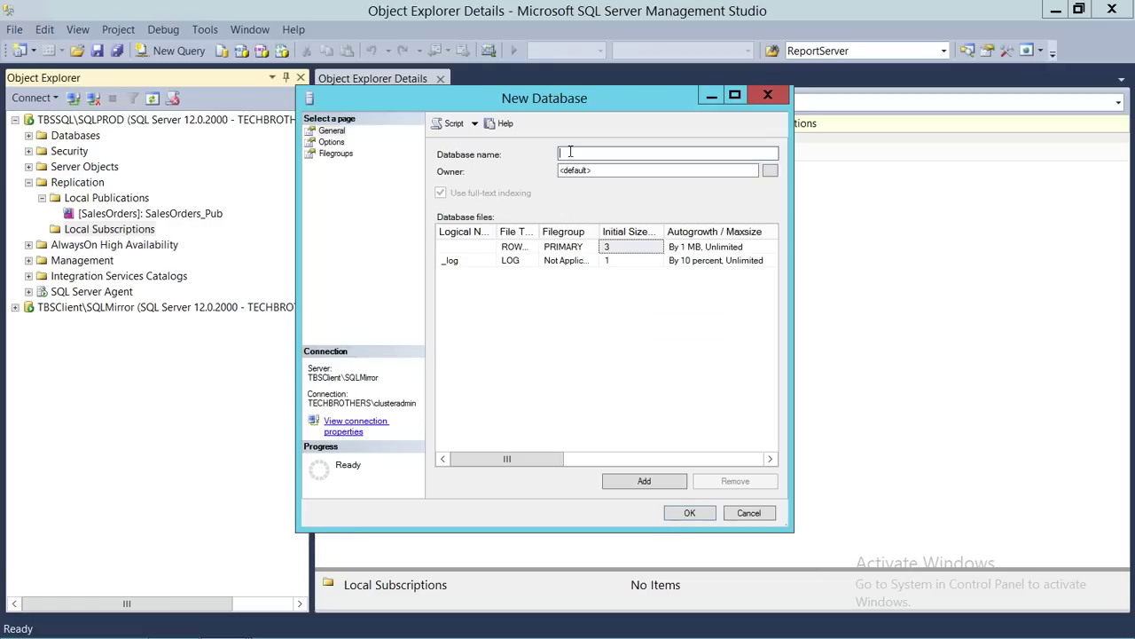
type("SalesRoders")
key("BackSpace")
key("BackSpace")
key("BackSpace")
key("BackSpace")
type("O")
key("BackSpace")
type("Orders")
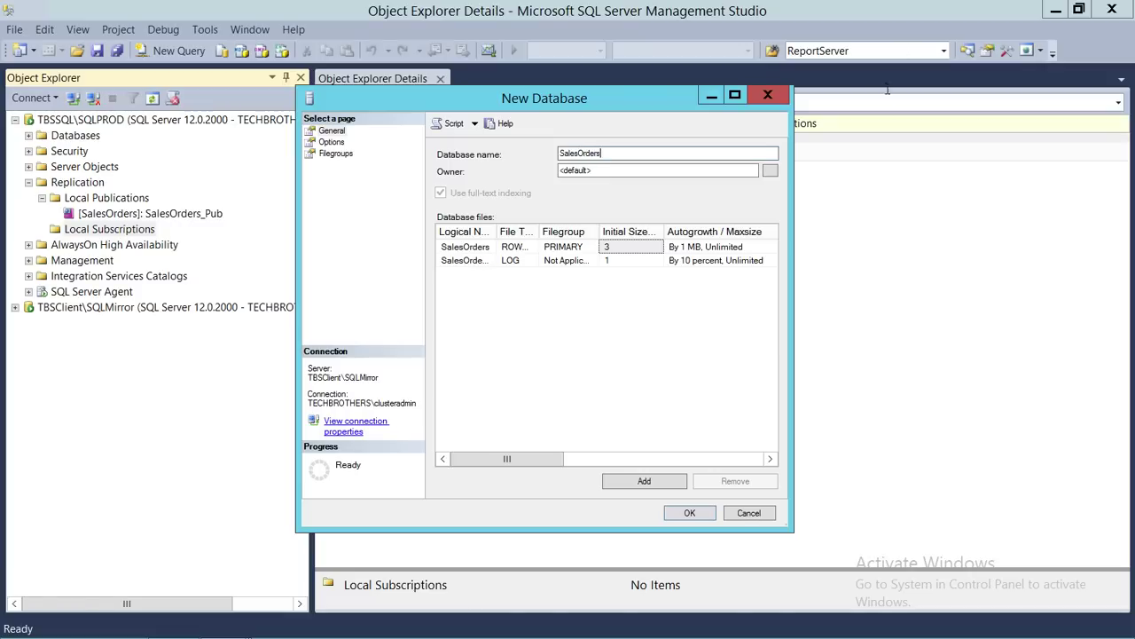
left_click(688, 514)
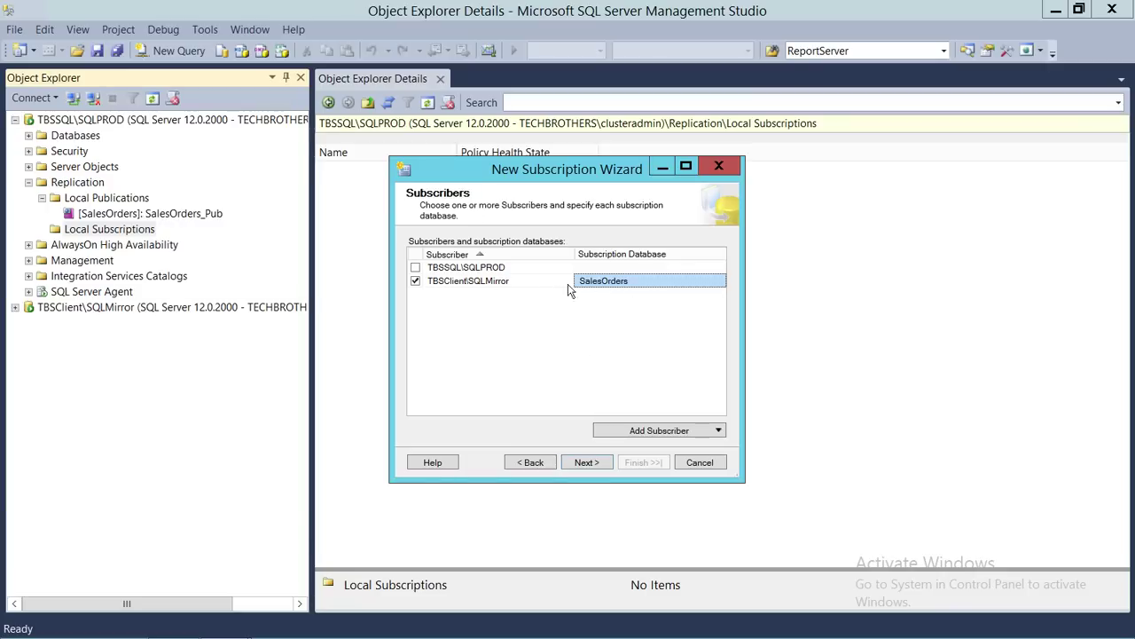
left_click(588, 463)
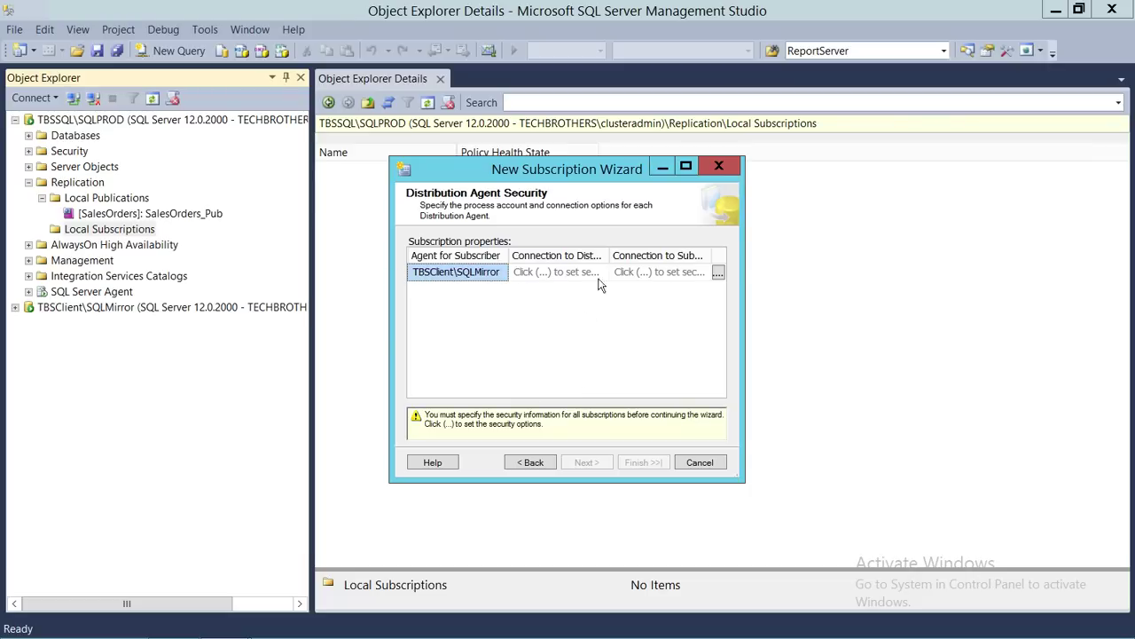
Run the Distribution Agent under the Windows domain account, with password entered and confirmed
left_click(718, 274)
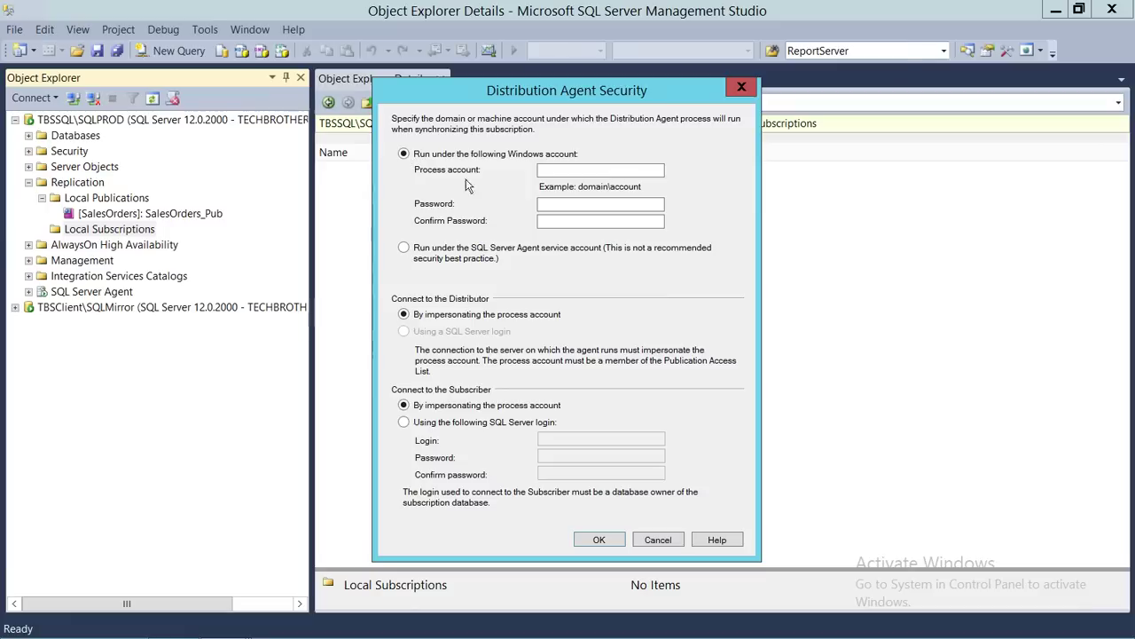
left_click(599, 173)
type("Techbrothers\\clusteradmin")
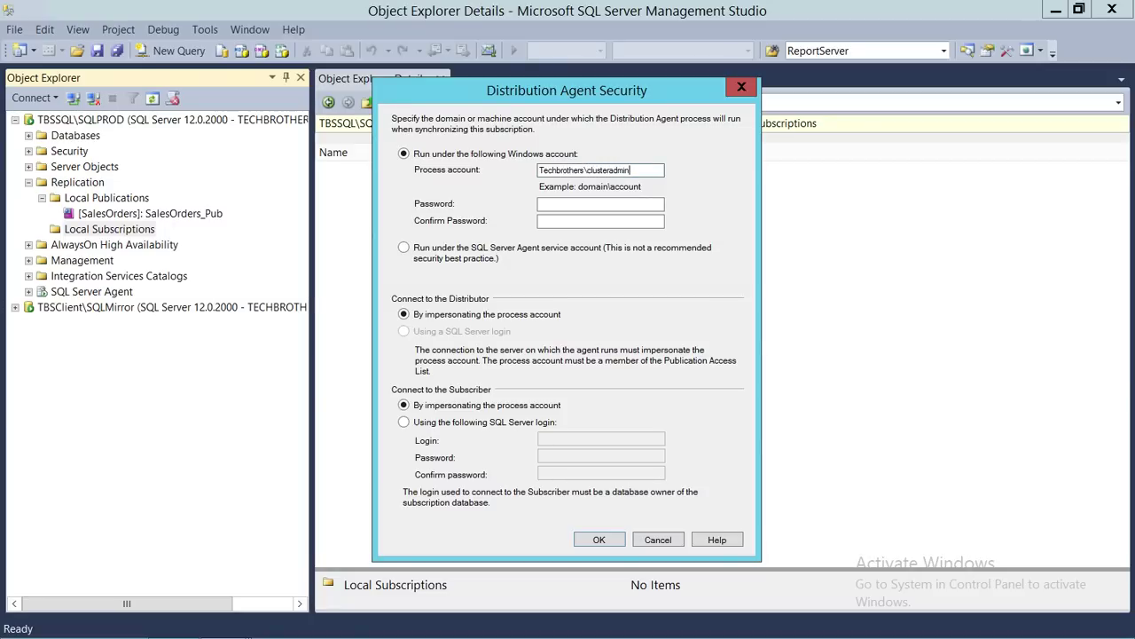
left_click(557, 203)
type("**********")
left_click(547, 221)
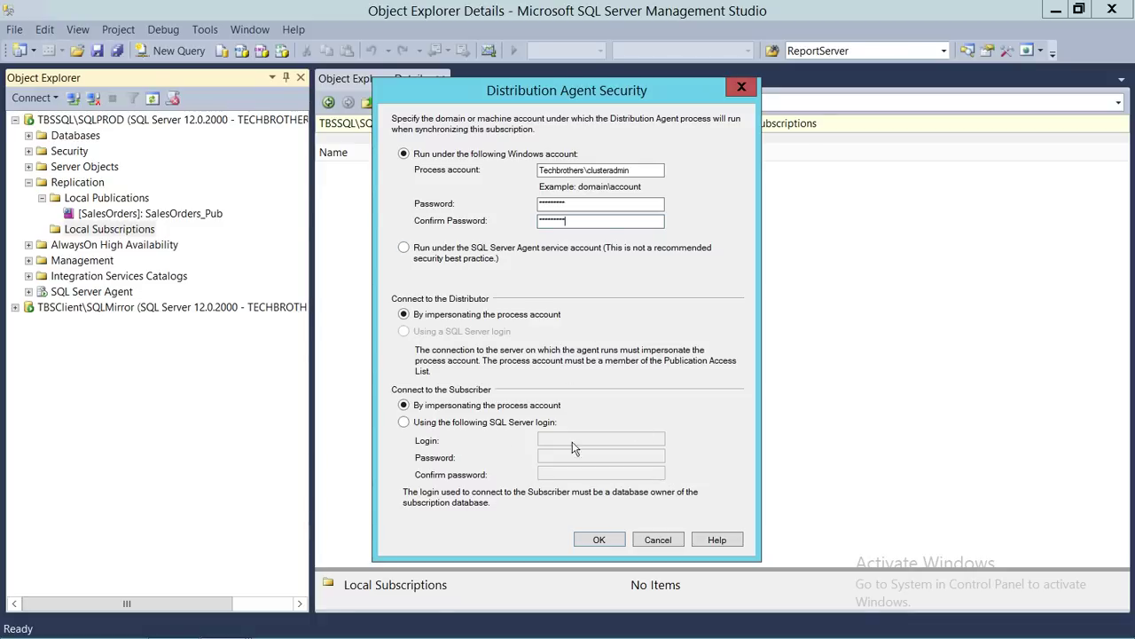
left_click(600, 541)
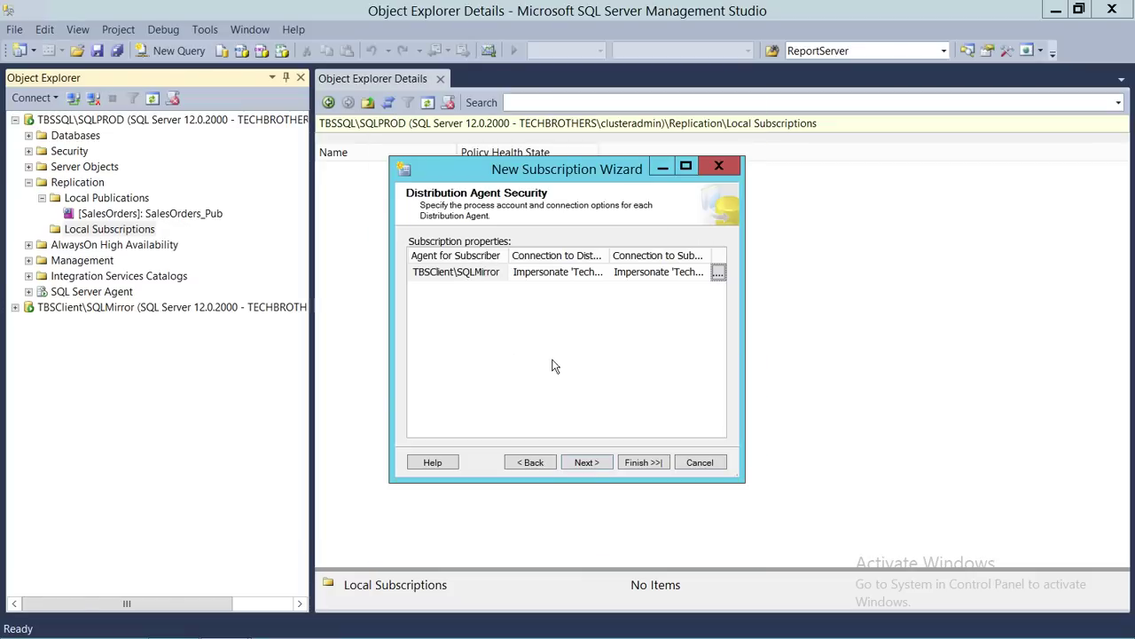
left_click(587, 462)
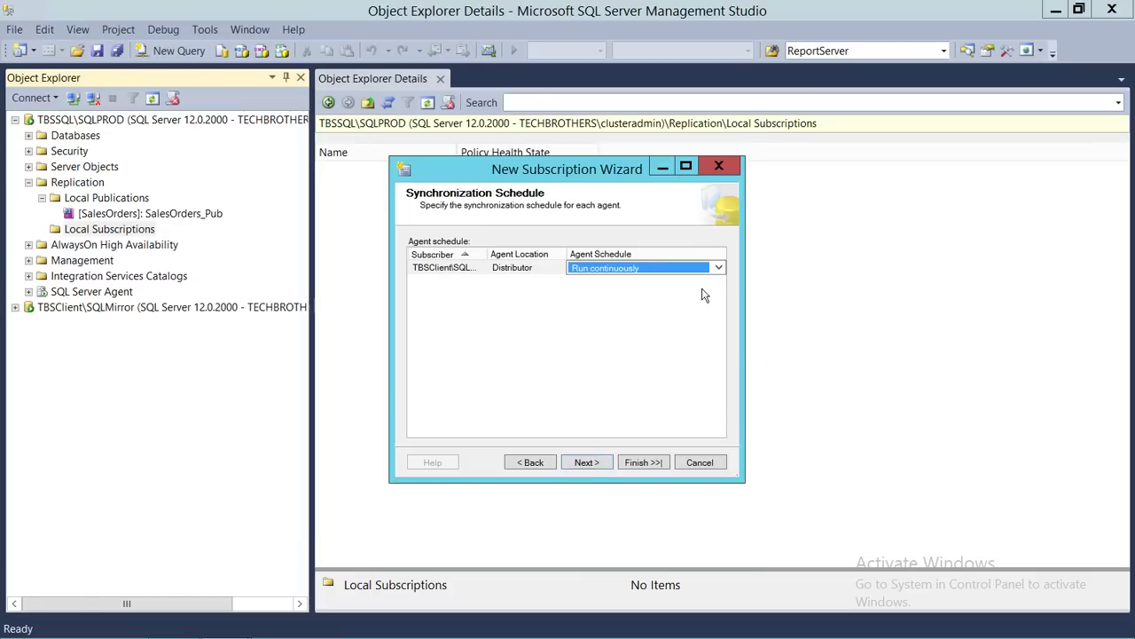
Leave the distribution agent schedule set to Run continuously
left_click(624, 268)
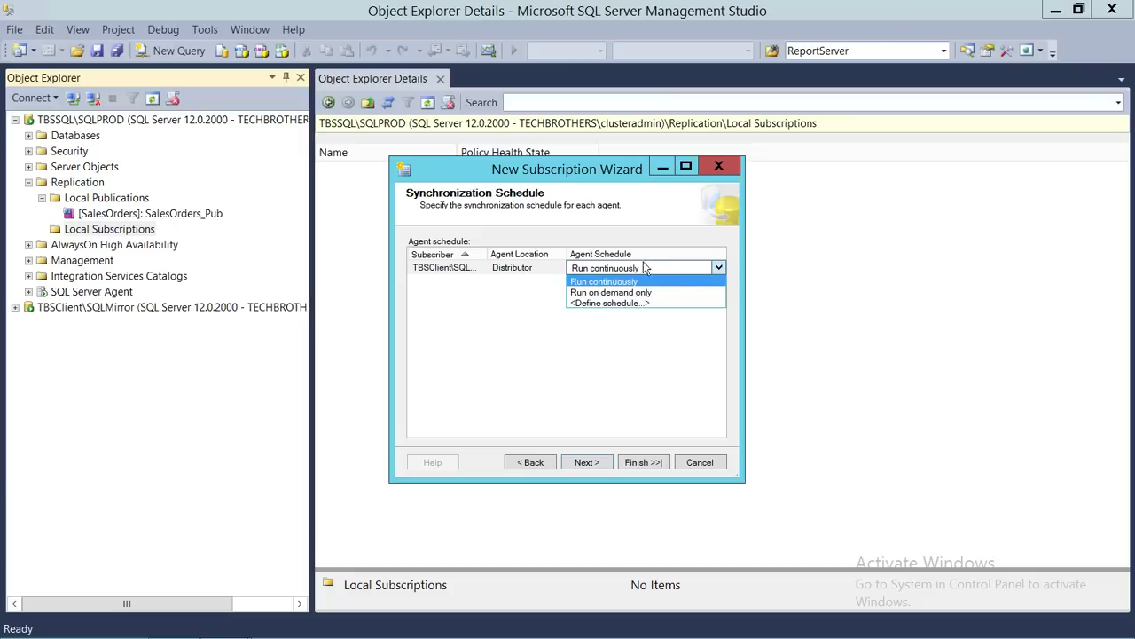
left_click(644, 376)
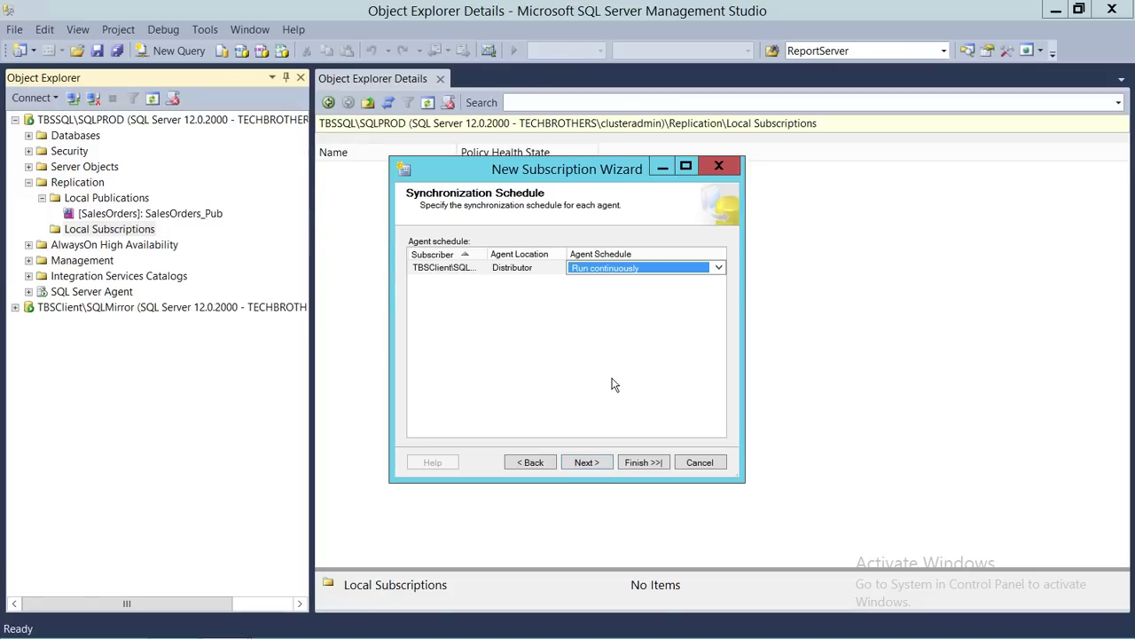
left_click(587, 463)
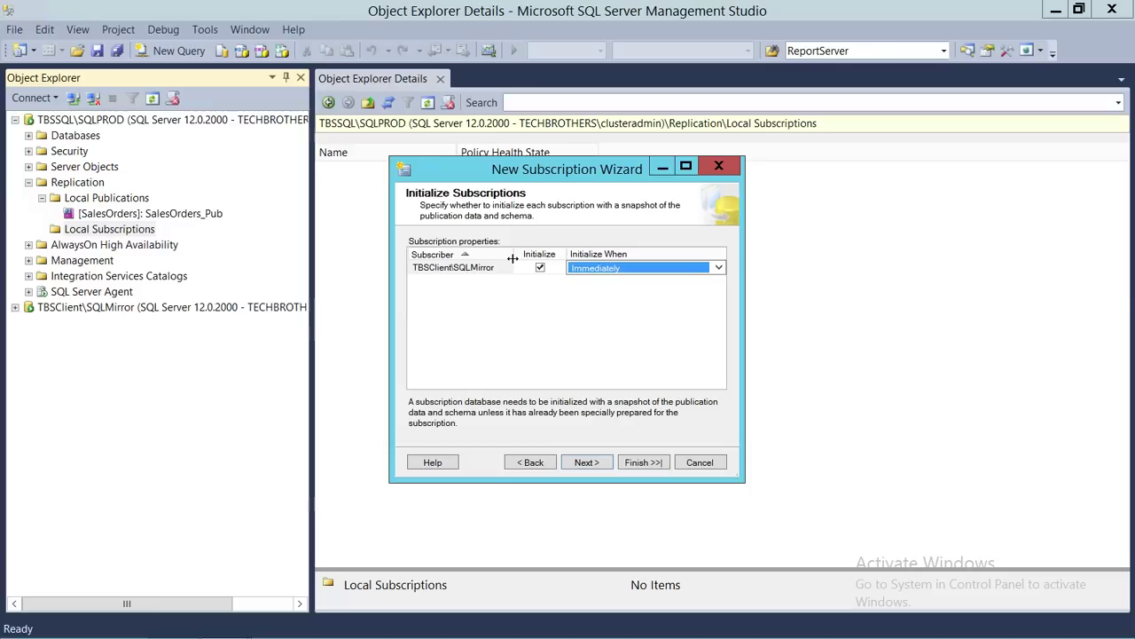
Keep TBSClient\SQLMirror initializing Immediately, widening the column to read the settings
left_click_drag(514, 255, 529, 255)
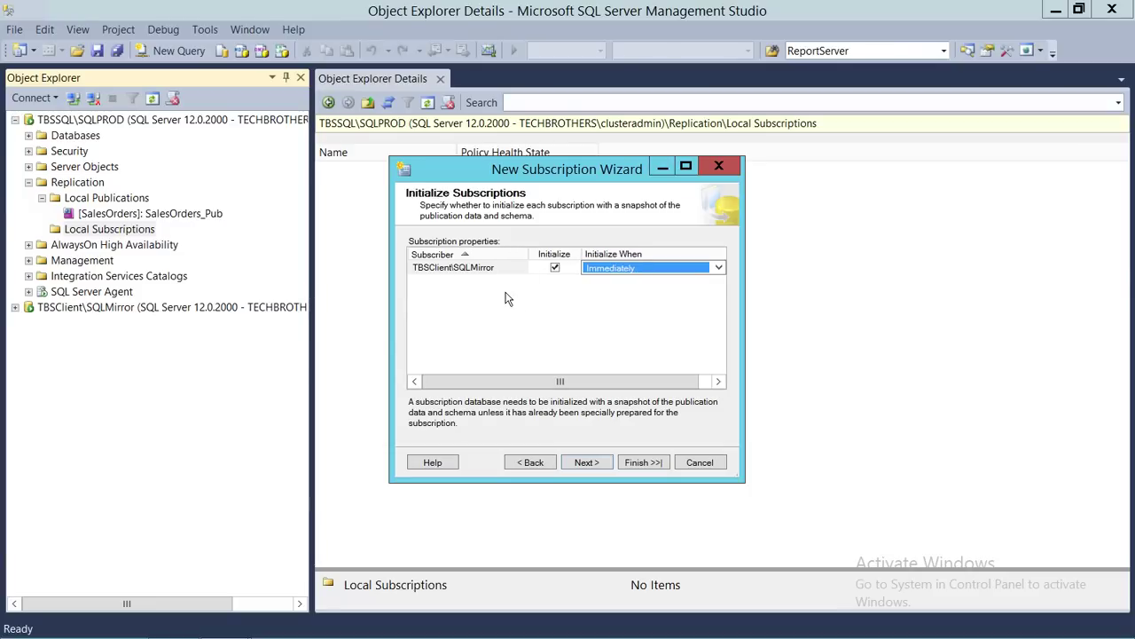
left_click(586, 462)
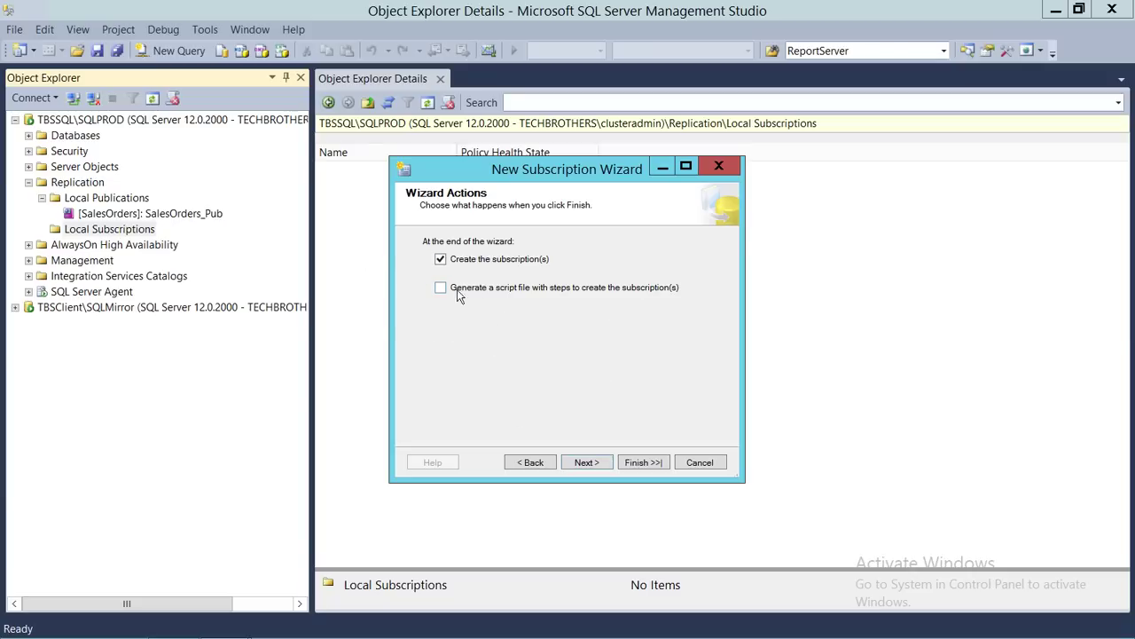
Create the SalesOrders push subscription without a script file and close the wizard on success
left_click(603, 462)
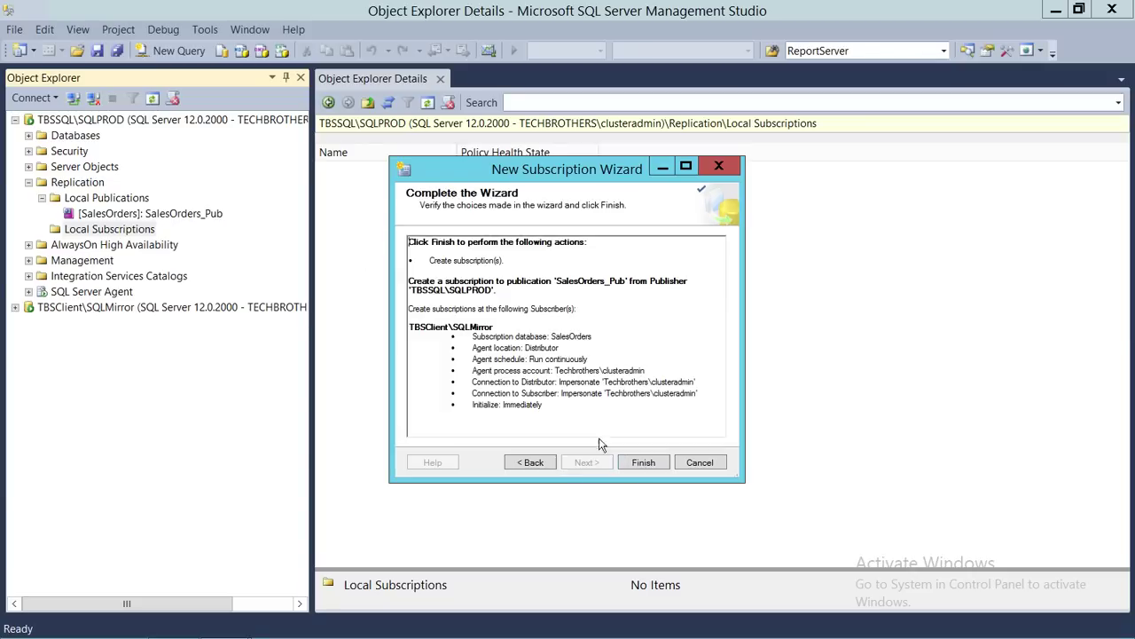
left_click(645, 463)
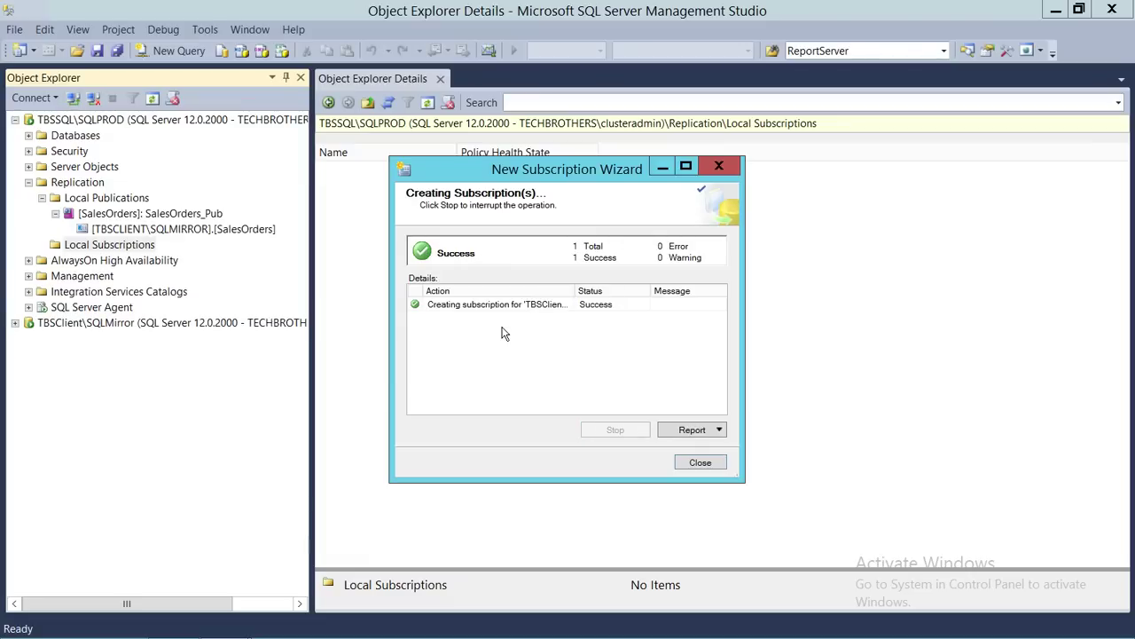
left_click(702, 463)
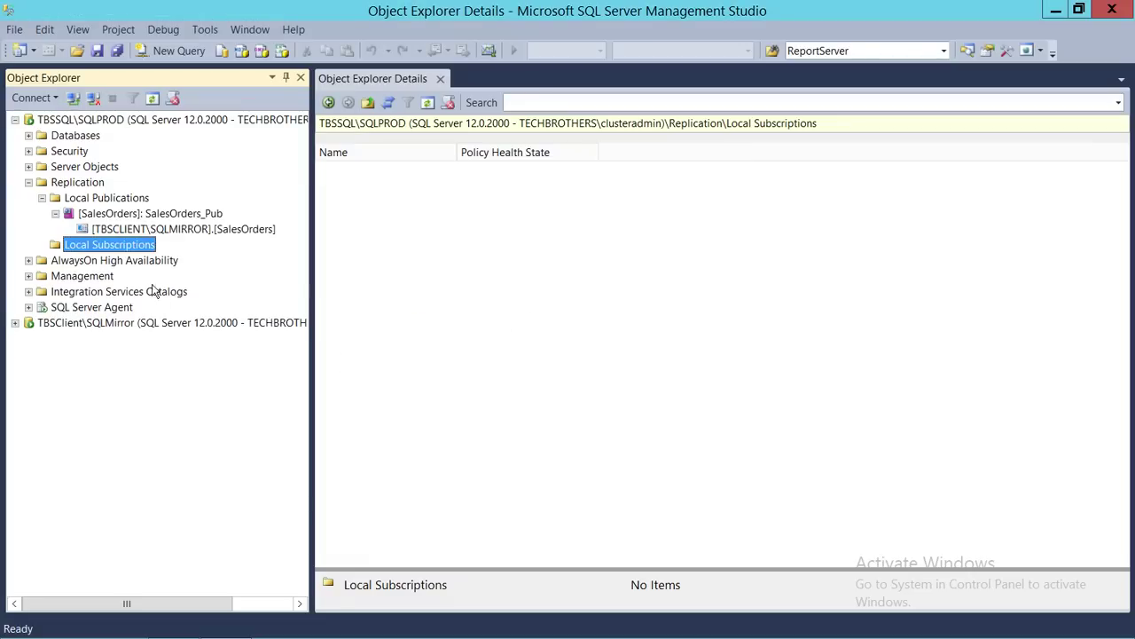
Refresh and expand TBSClient\SQLMirror's Local Subscriptions, widening the pane to show the SalesOrders_Pub subscription
right_click(130, 246)
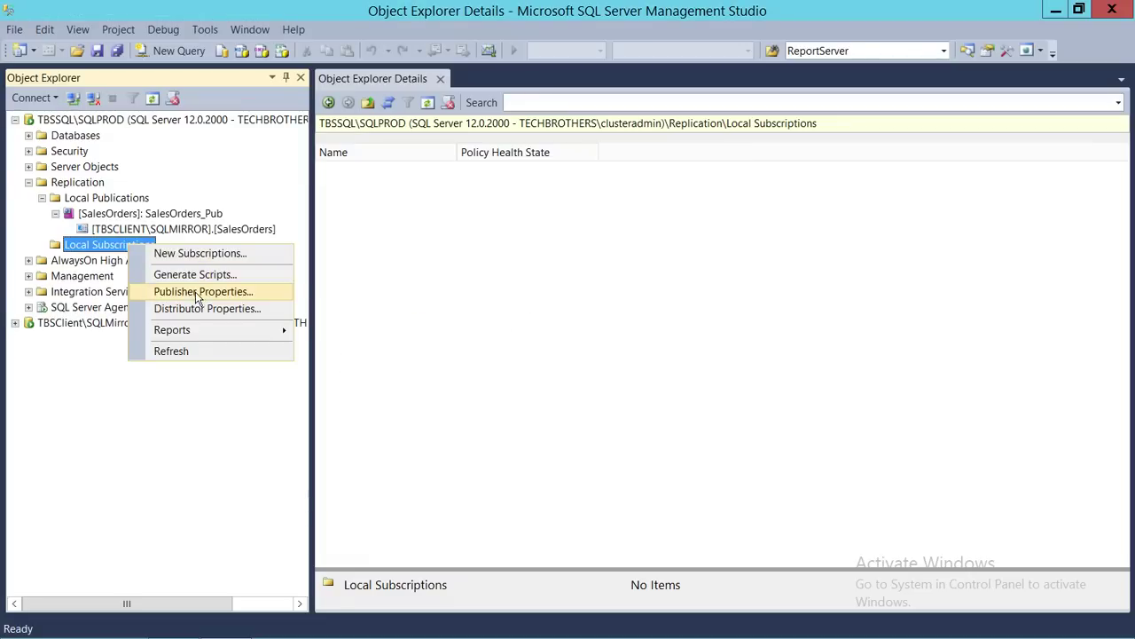
left_click(192, 352)
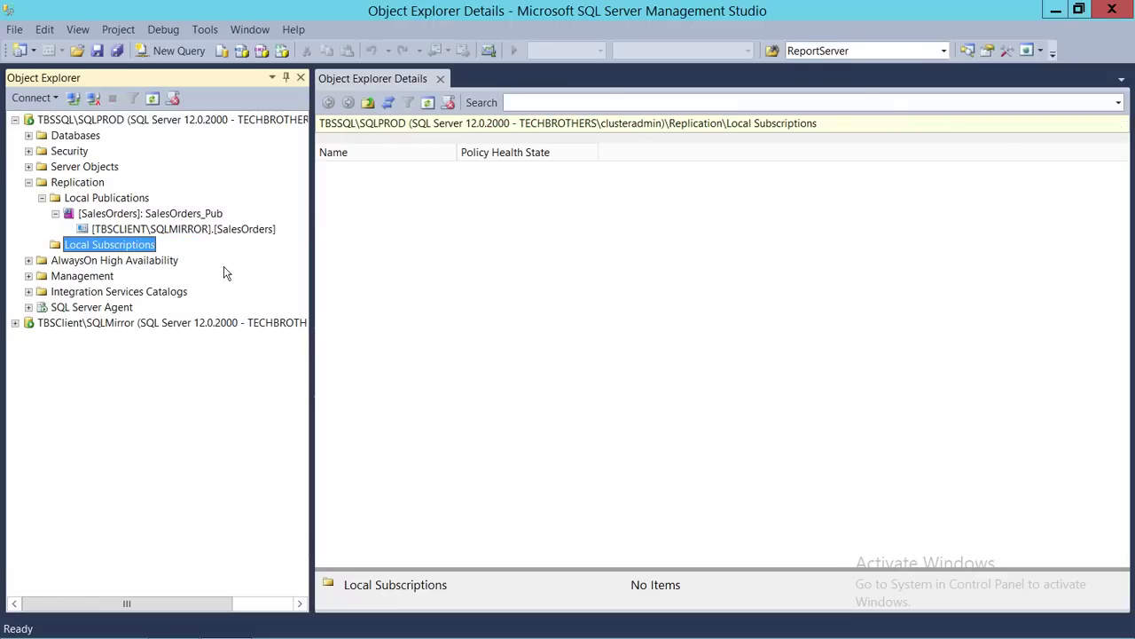
left_click(14, 323)
left_click(28, 385)
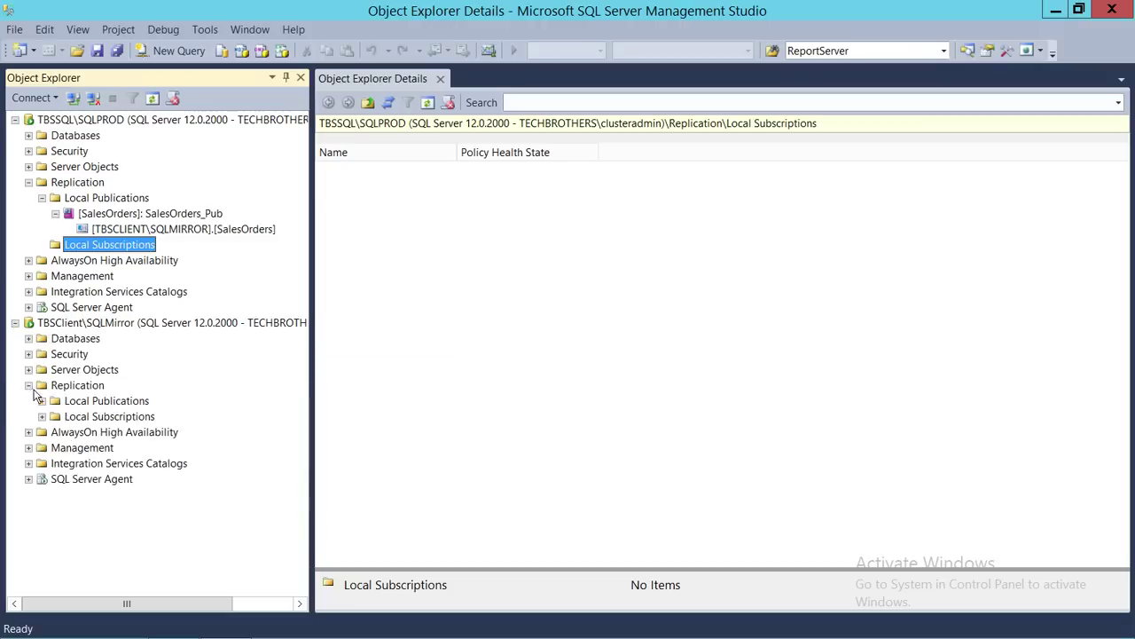
double_click(98, 417)
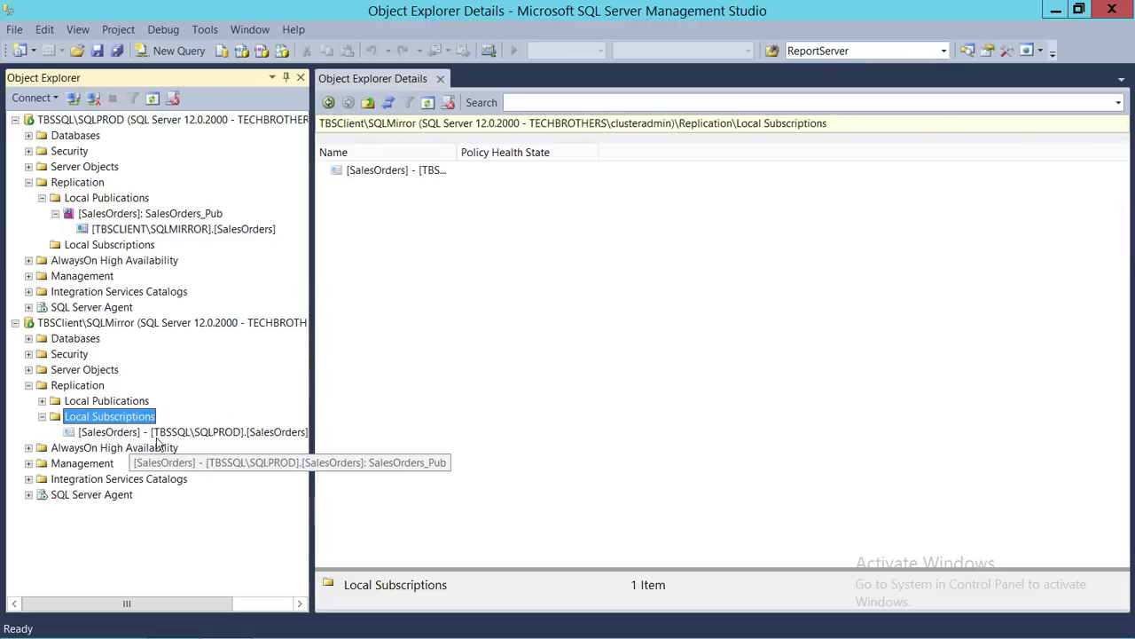
left_click(160, 432)
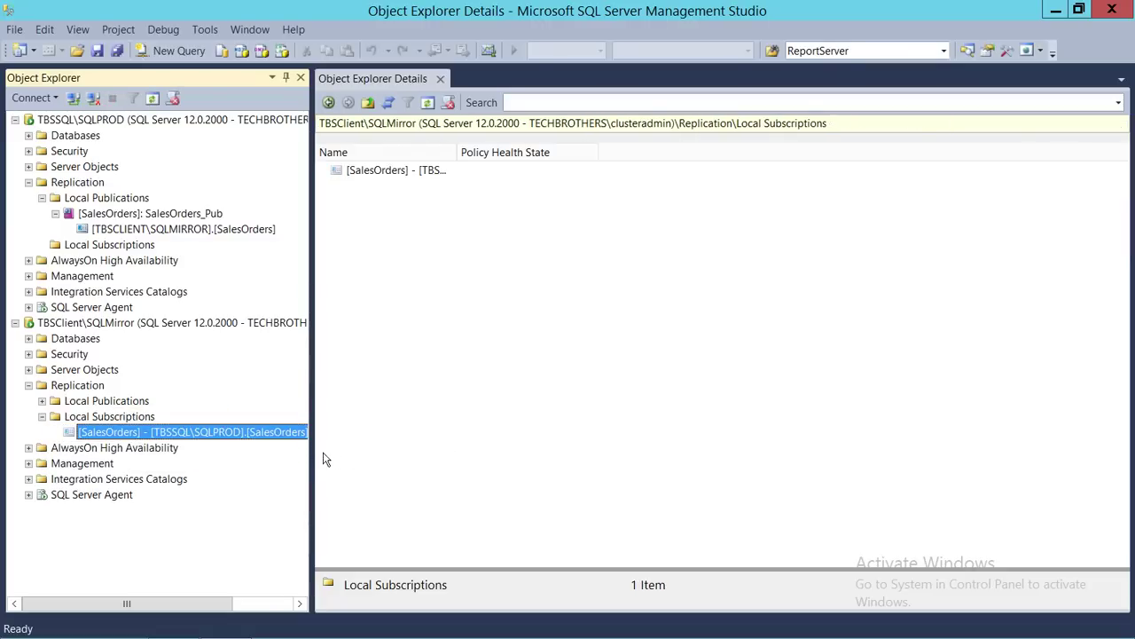
left_click_drag(313, 454, 410, 458)
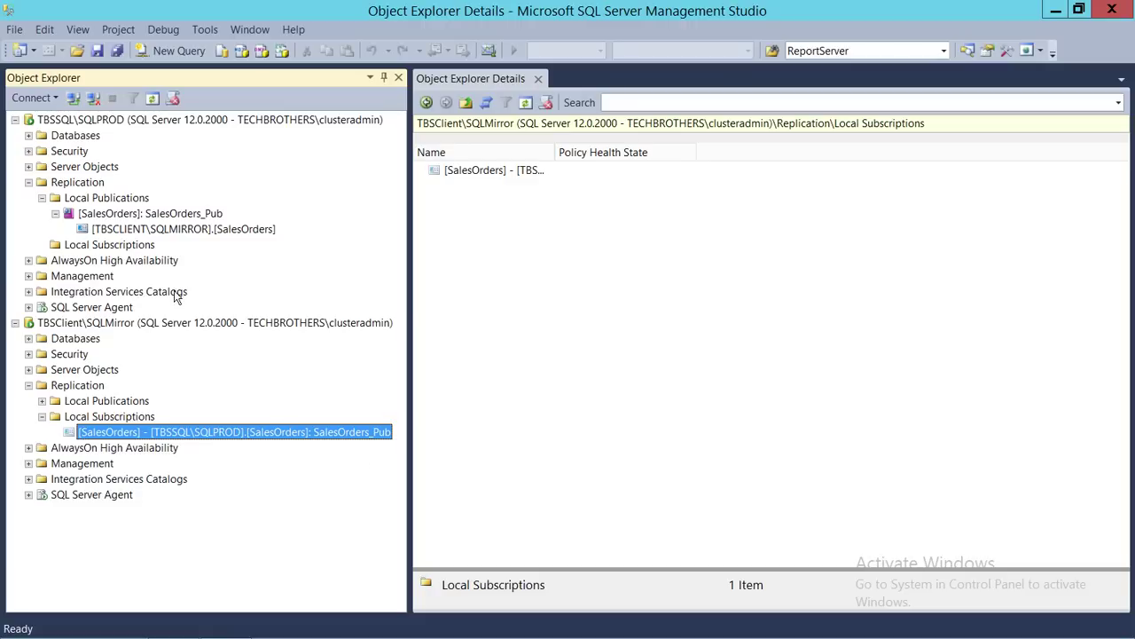
right_click(126, 228)
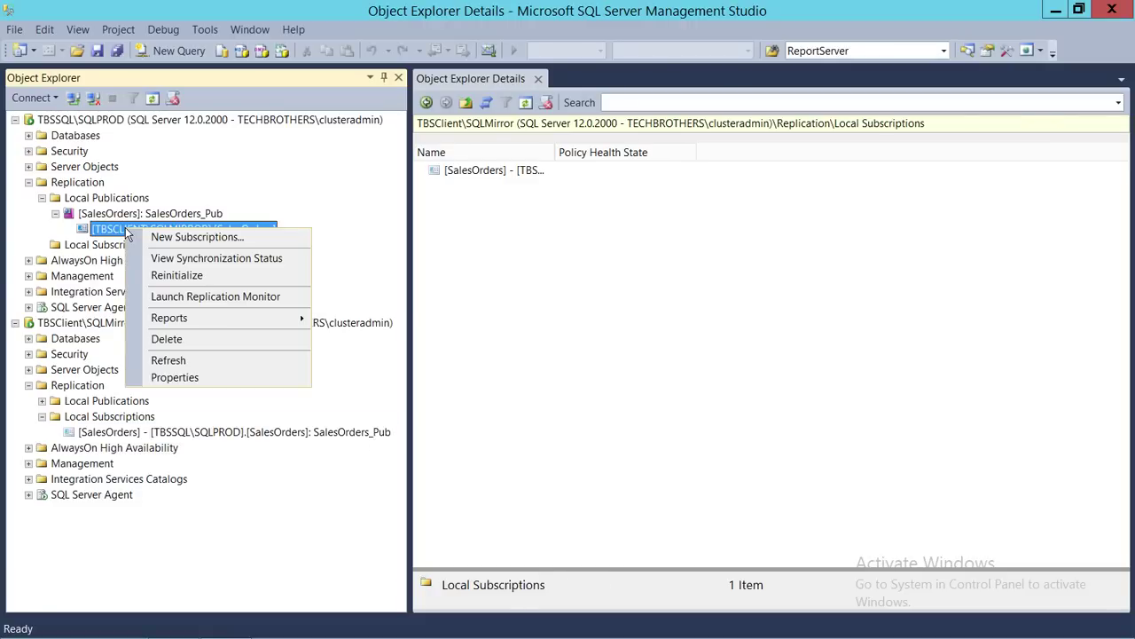
left_click(186, 258)
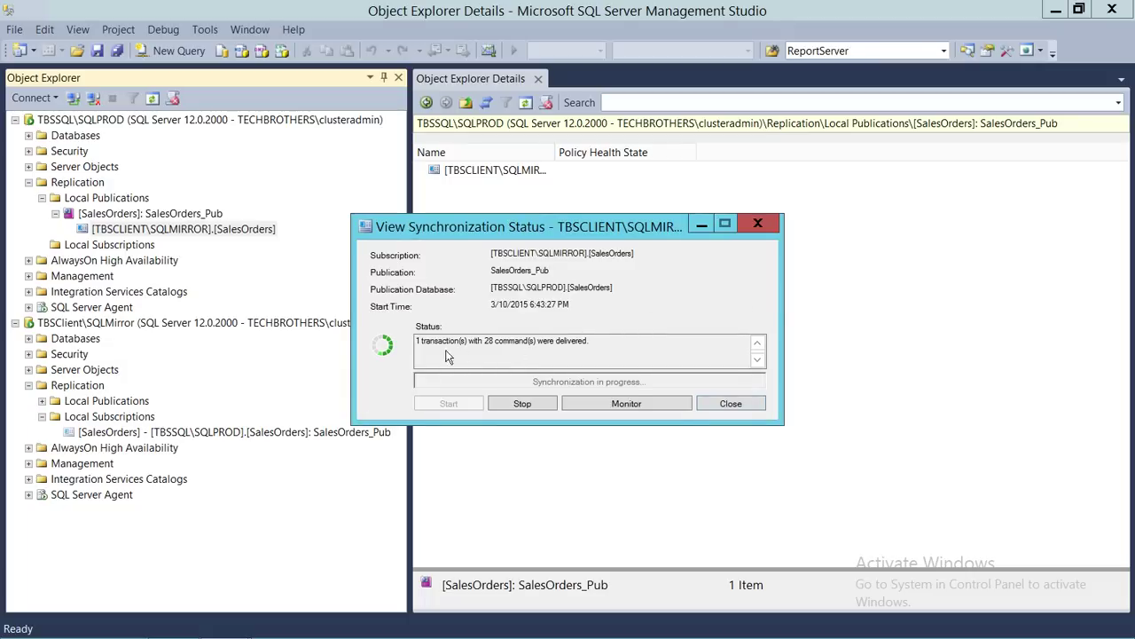
left_click(747, 405)
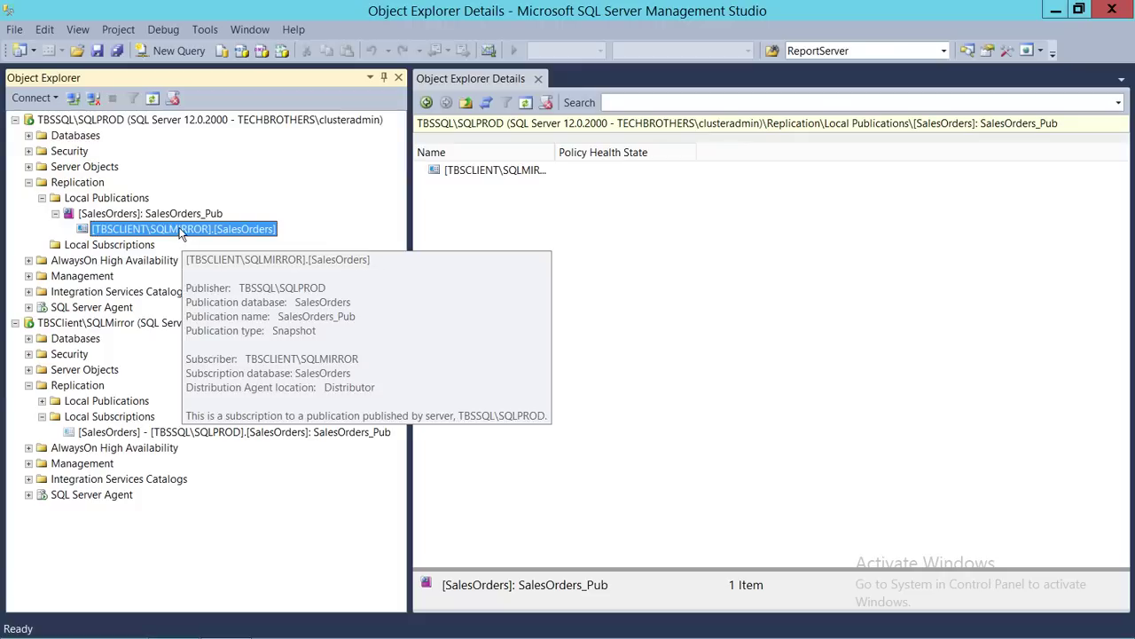
right_click(181, 228)
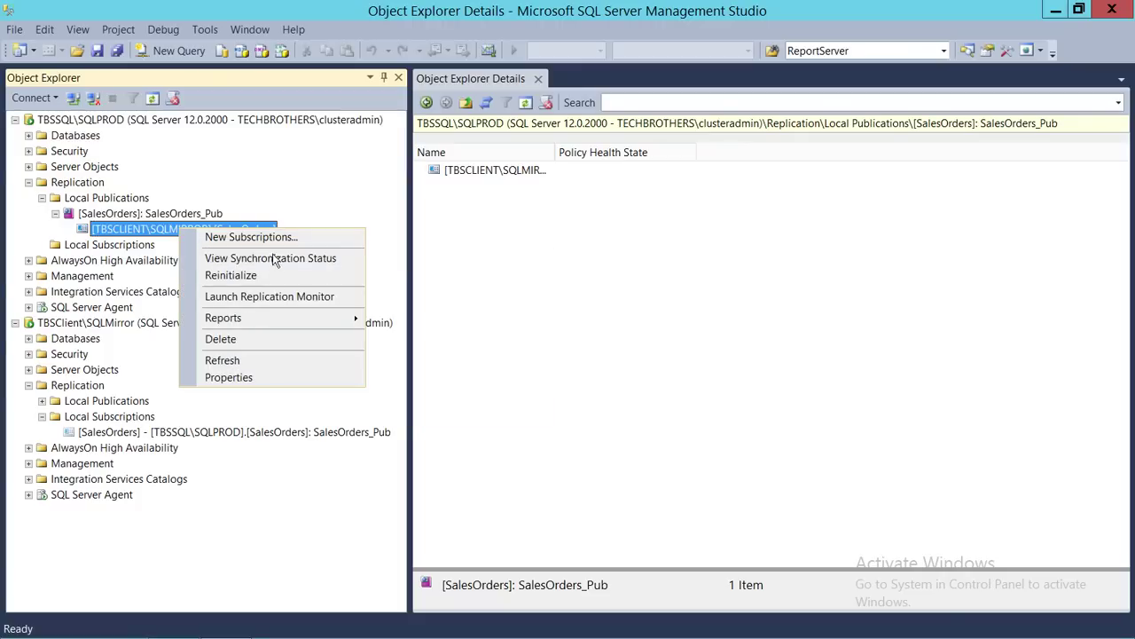
Open Replication Monitor maximized and review TBSSQL\SQLPROD's publication summary with full names
left_click(266, 296)
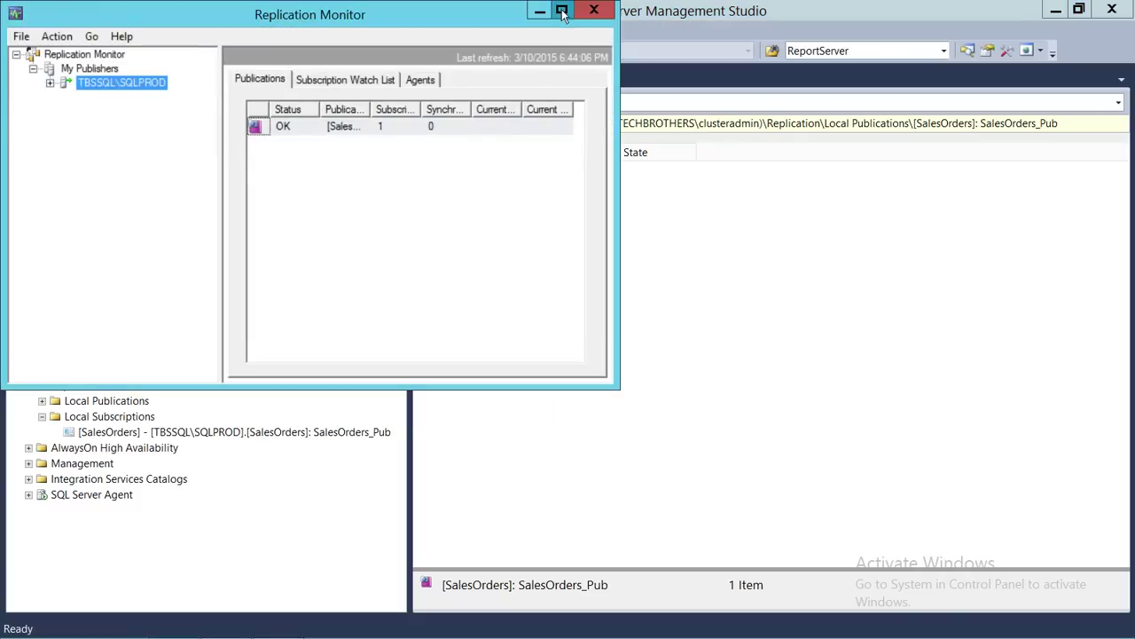
left_click(560, 10)
left_click(43, 76)
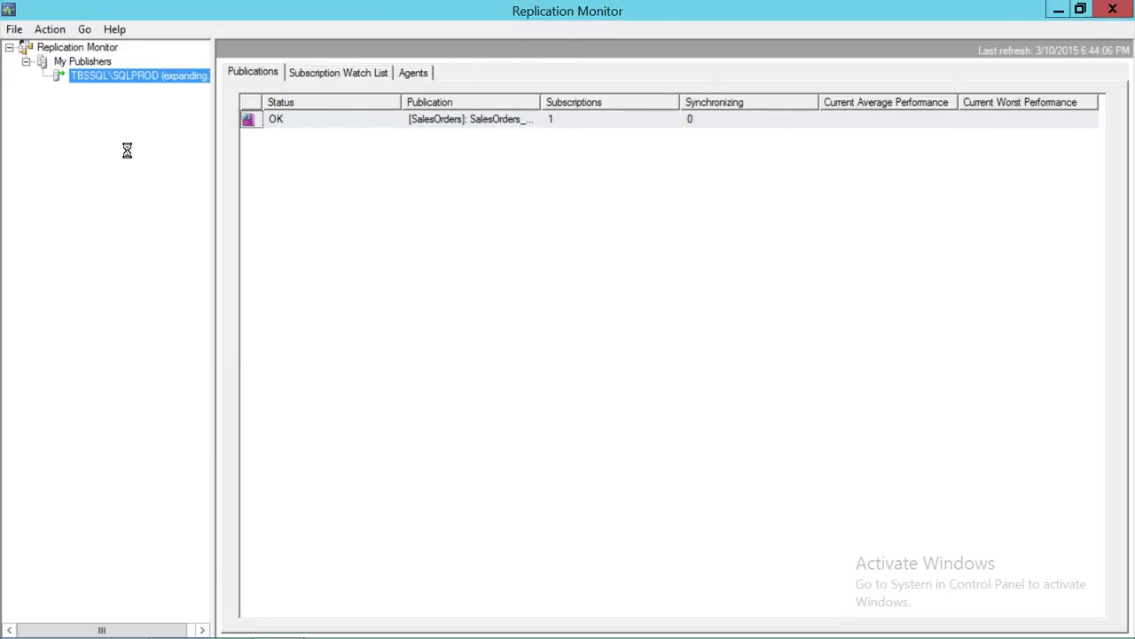
left_click(161, 92)
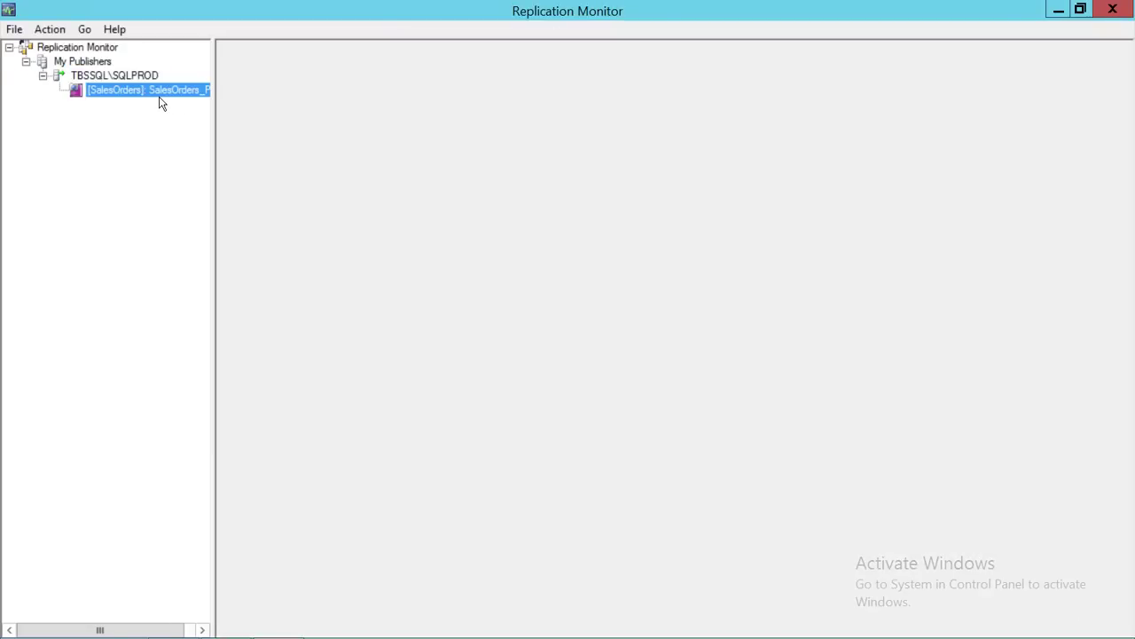
left_click(124, 76)
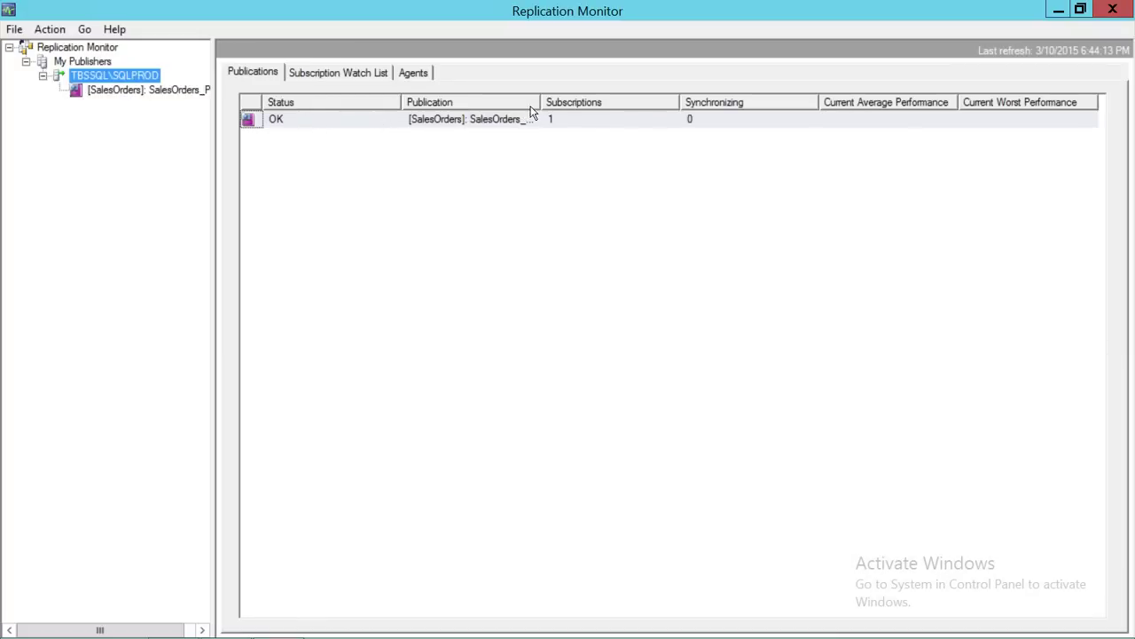
left_click_drag(540, 102, 573, 102)
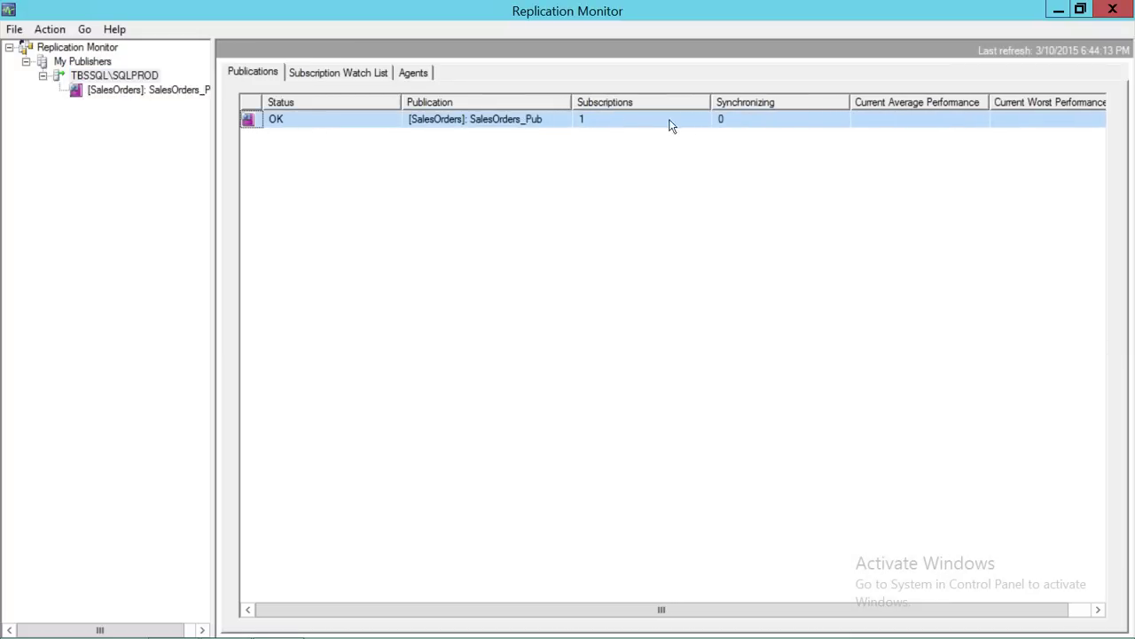
Check the Subscription Watch List and Snapshot Agent status, then select the Running SalesOrders subscription
left_click(372, 78)
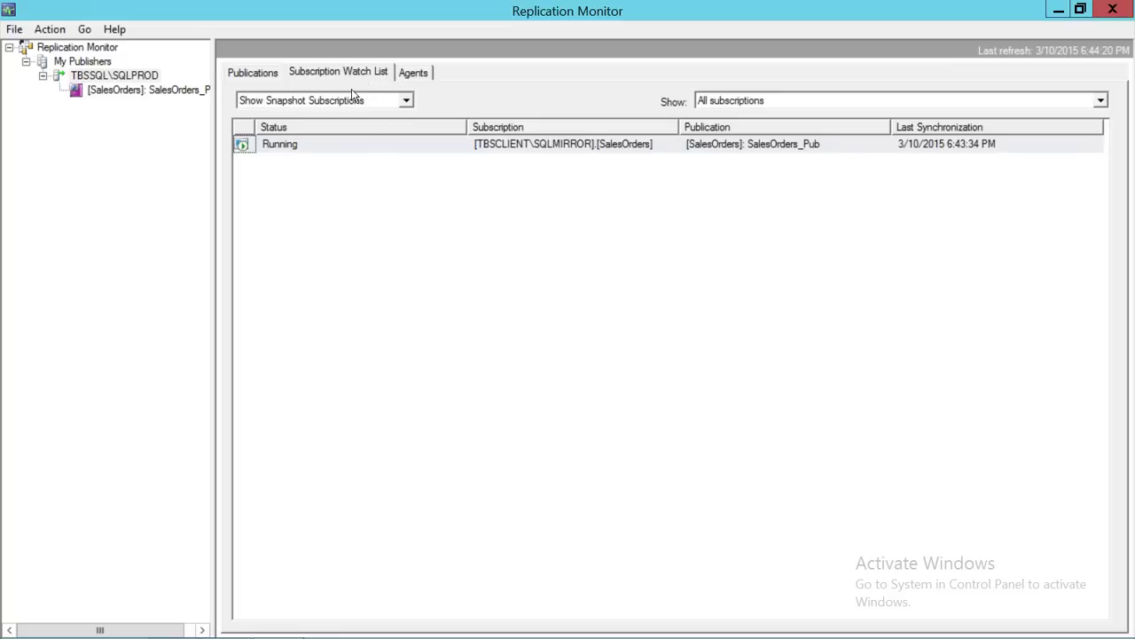
left_click(401, 78)
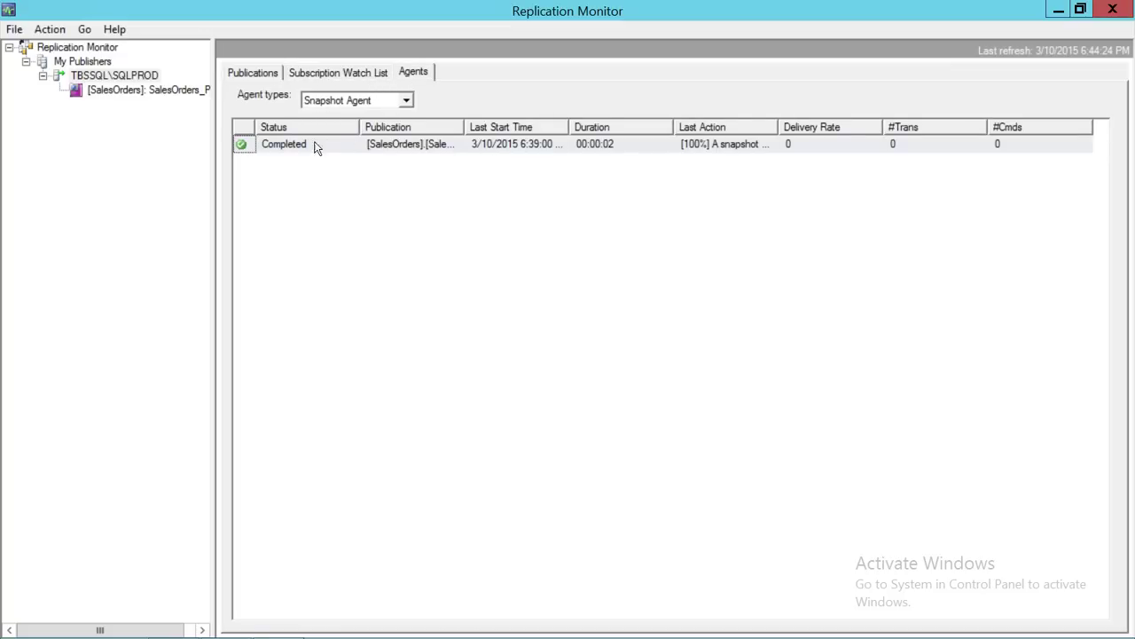
left_click(131, 92)
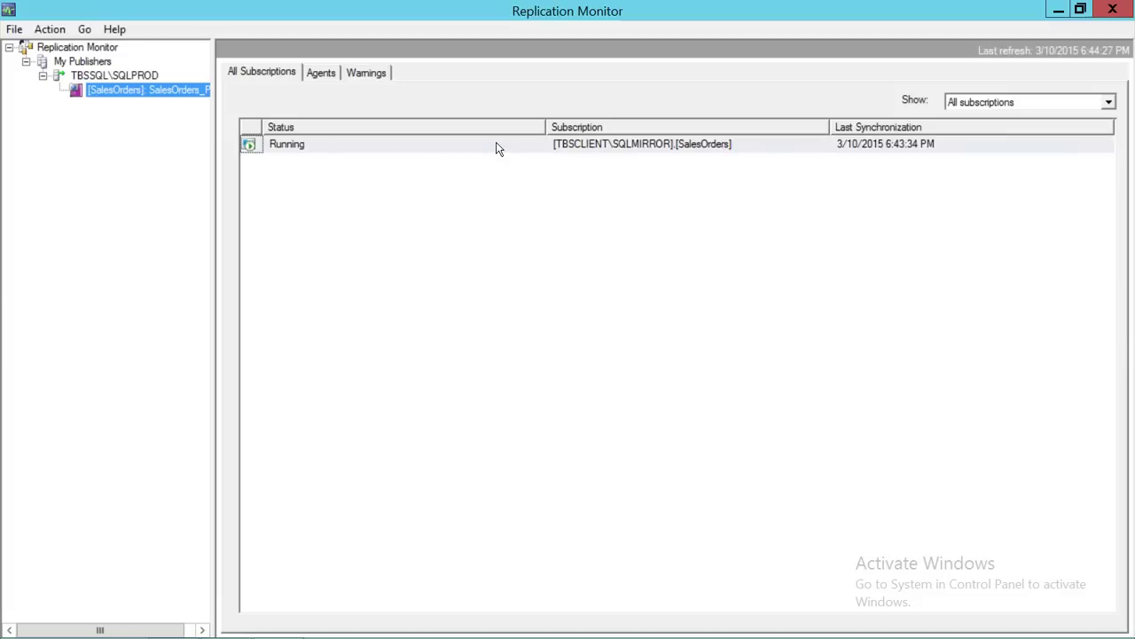
right_click(497, 148)
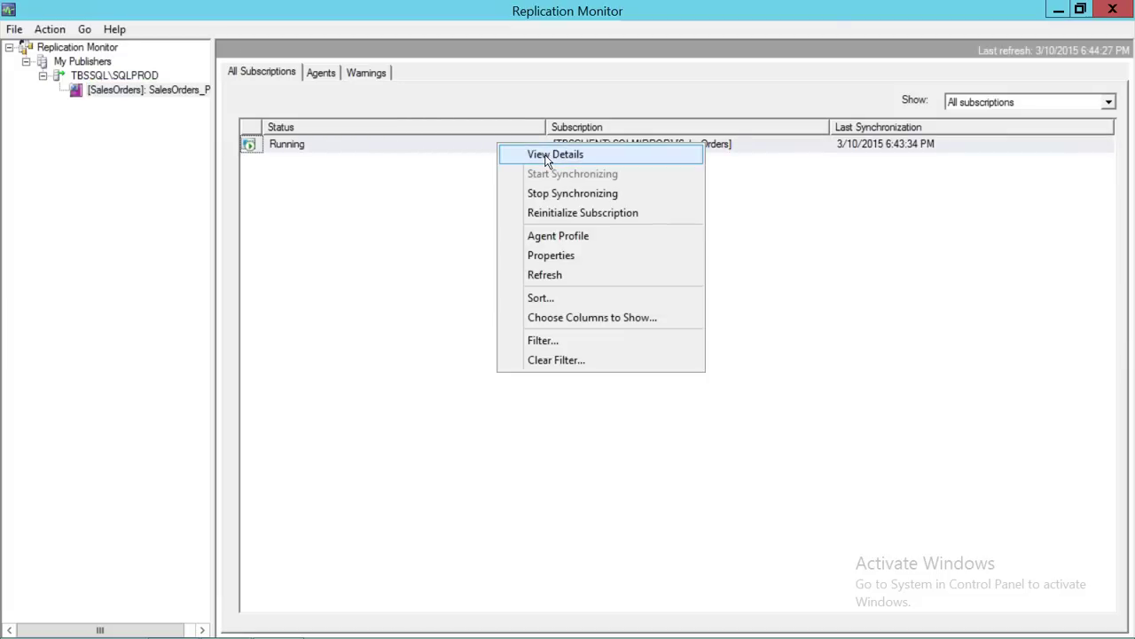
Review the subscription's history showing the Customers tables bulk copied, then close it
left_click(547, 157)
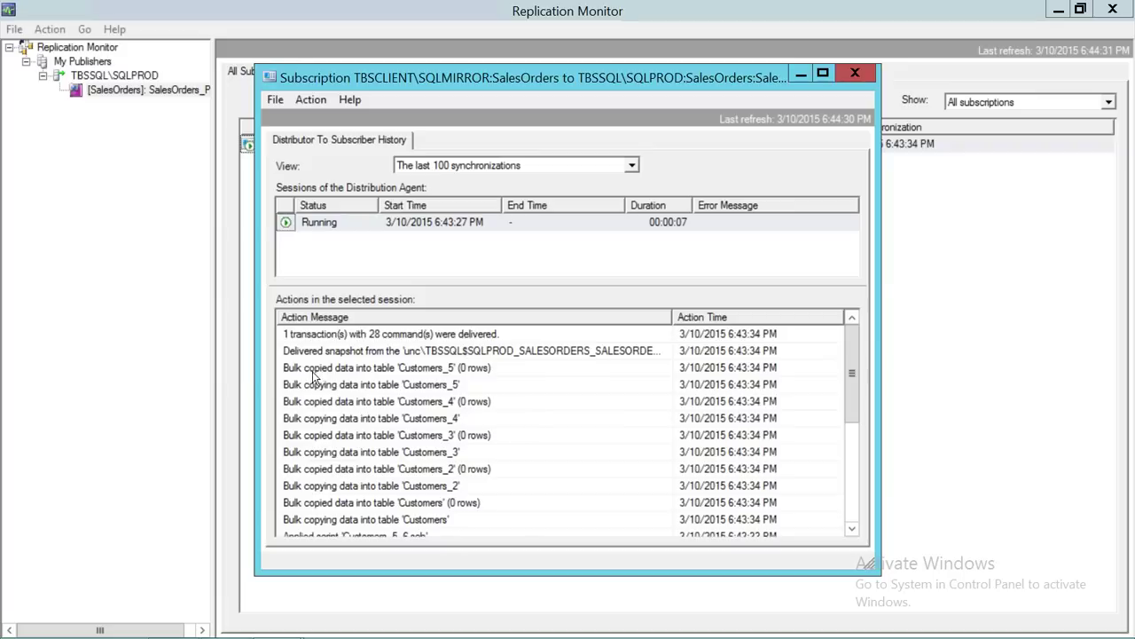
left_click(438, 519)
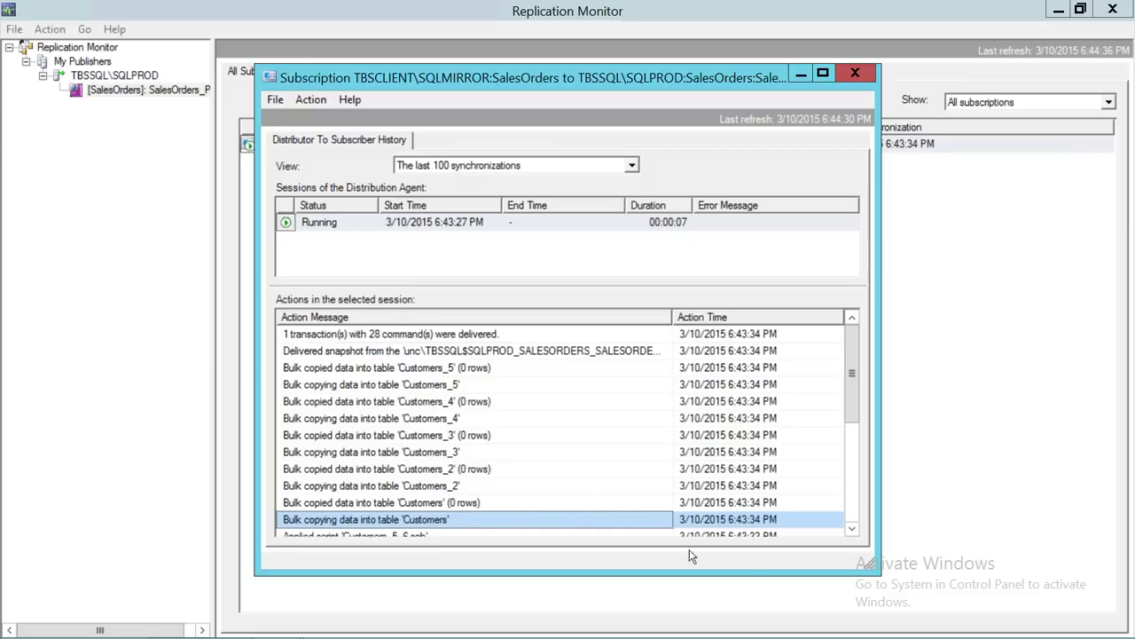
scroll(857, 476, "down", 3)
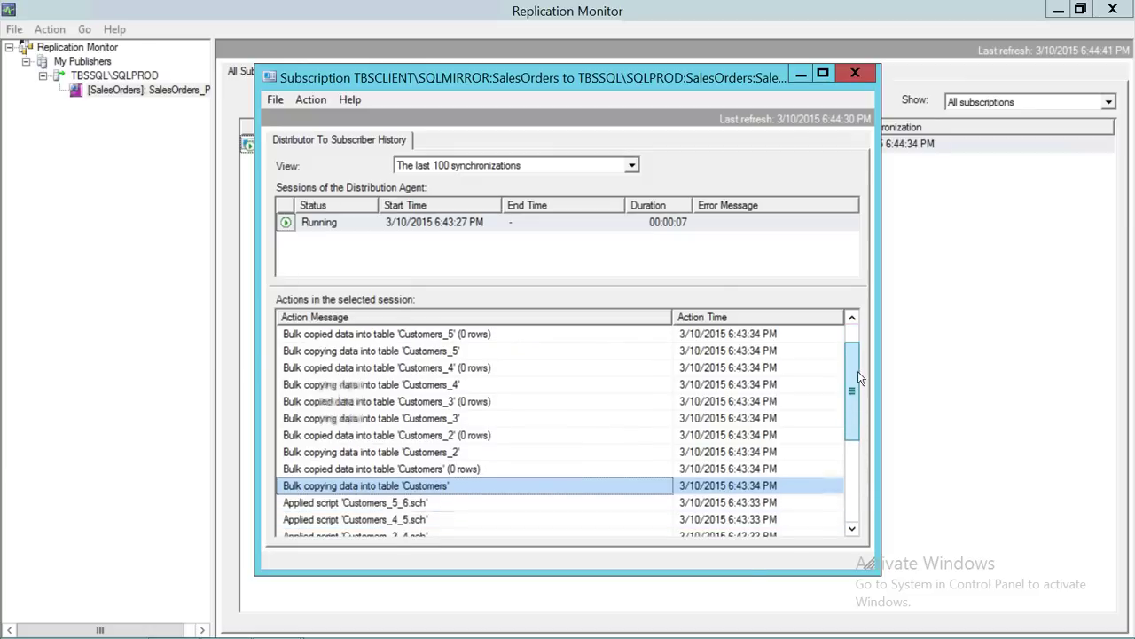
scroll(857, 443, "up", 3)
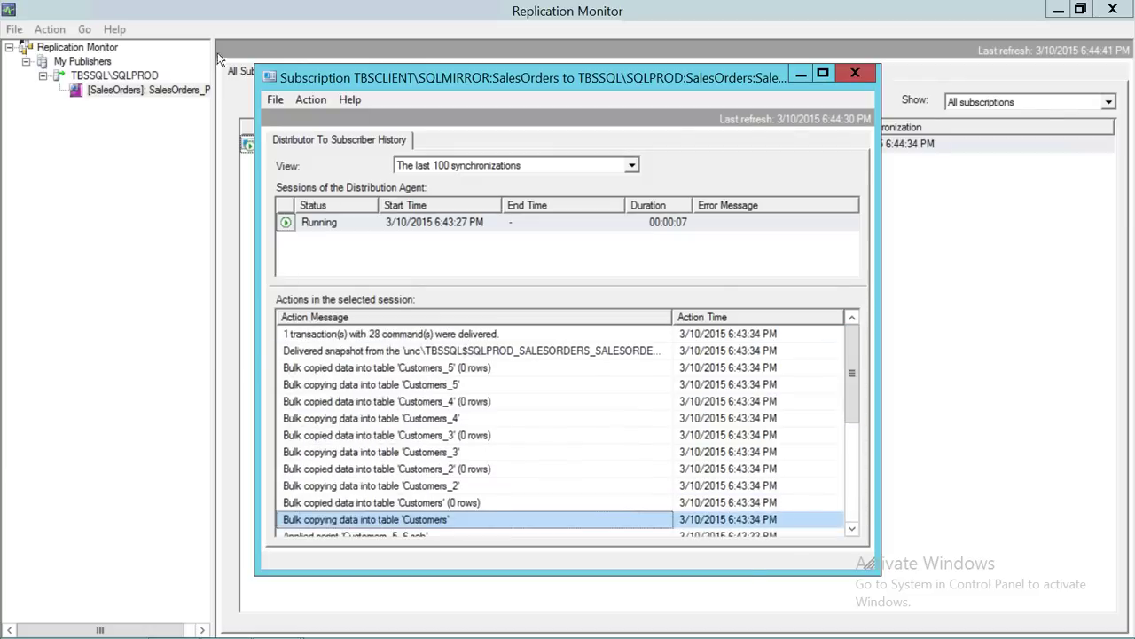
left_click(865, 73)
Return to TBSSQL\SQLPROD's Publications list showing SalesOrders_Pub as OK
left_click(107, 89)
left_click(279, 142)
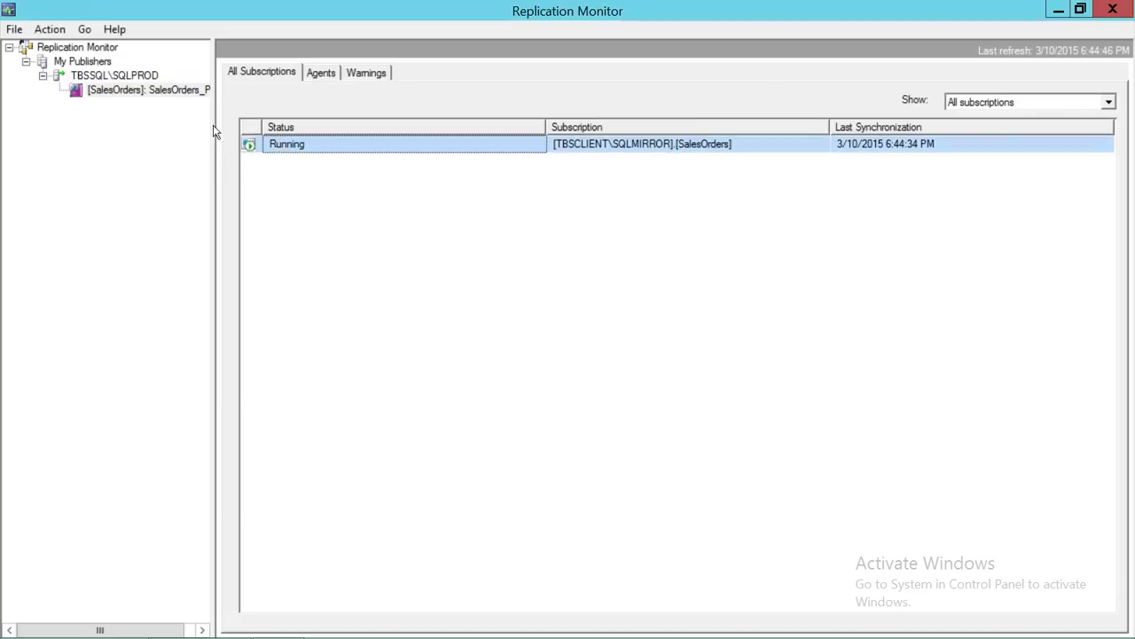
left_click(124, 76)
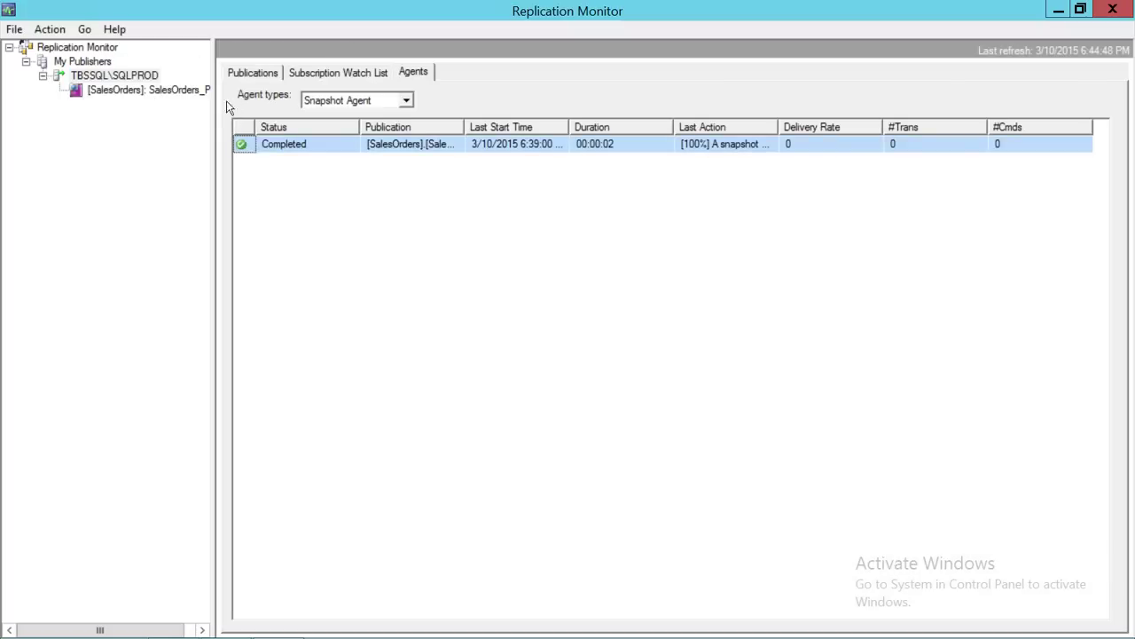
left_click(244, 76)
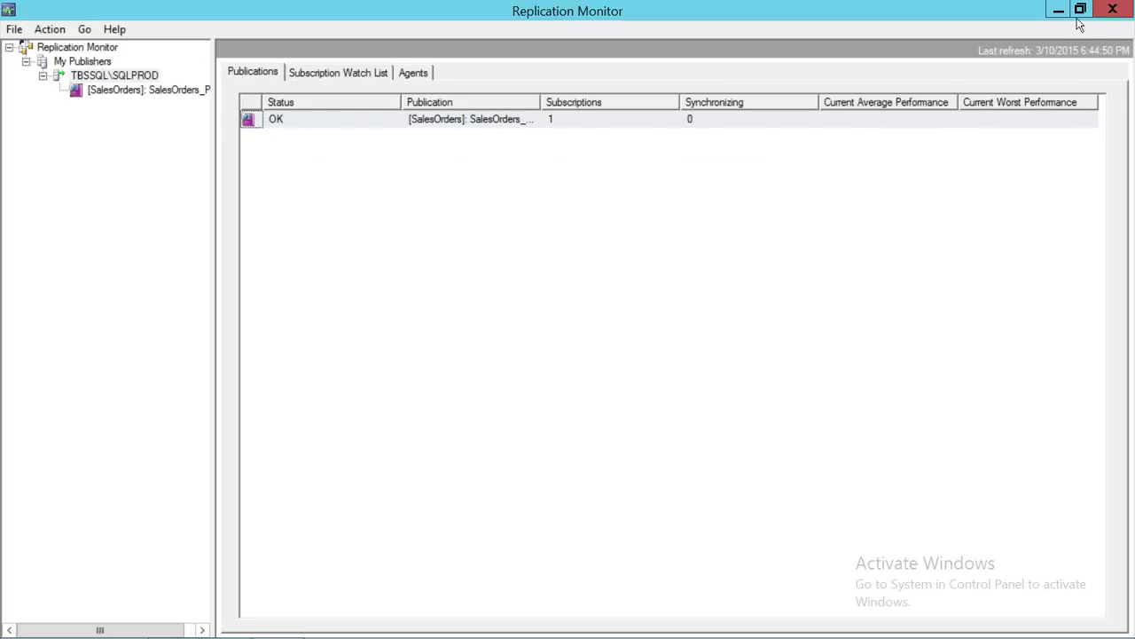
Close Replication Monitor and list the tables in the publisher's SalesOrders database
left_click(1113, 9)
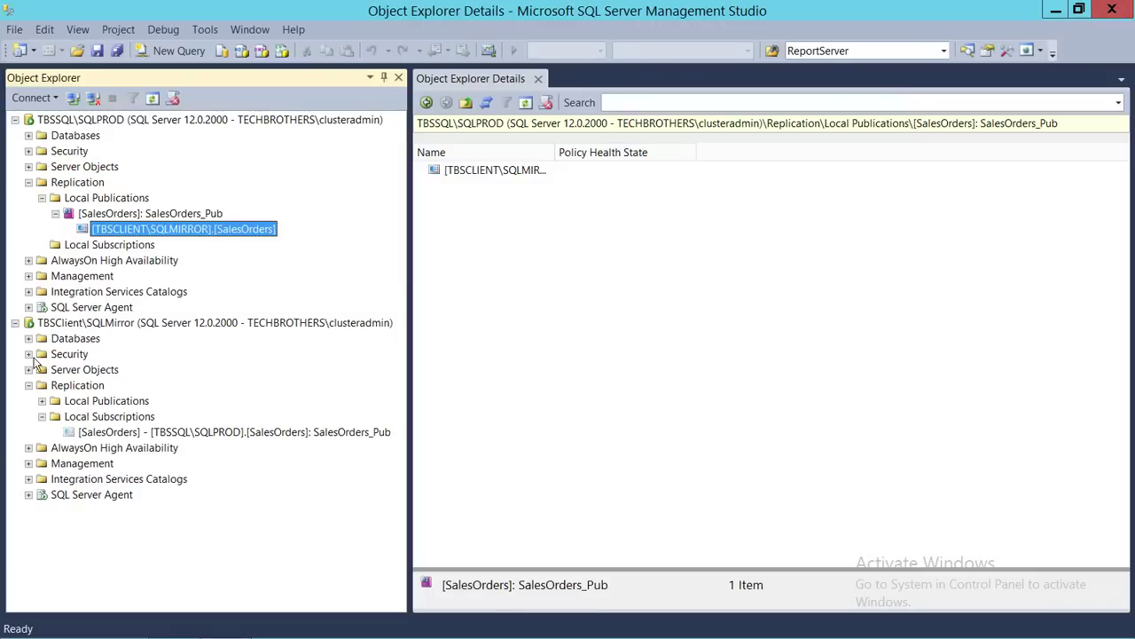
left_click(29, 136)
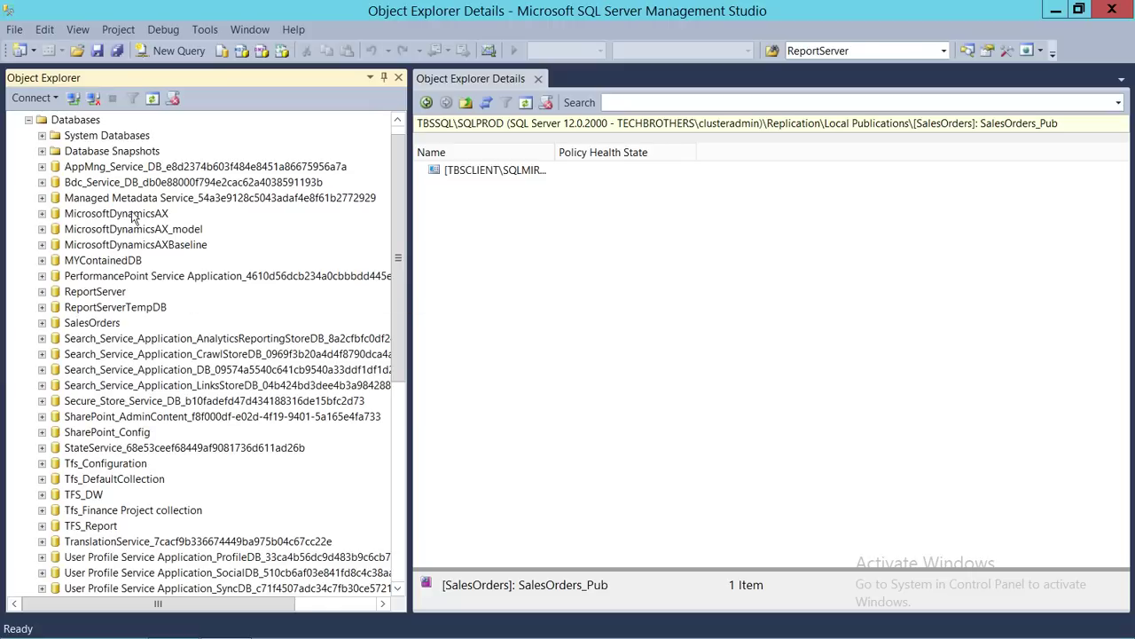
left_click(59, 325)
double_click(58, 325)
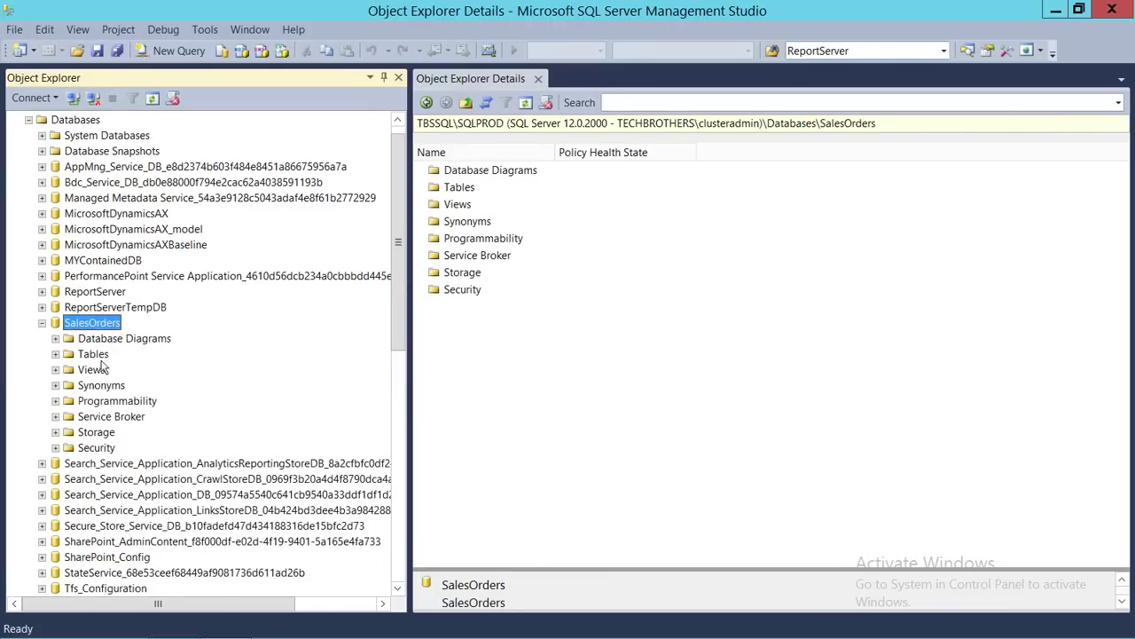
left_click(93, 354)
Inspect the Customers through Customers_5 tables, then collapse SalesOrders and Databases
left_click(519, 242)
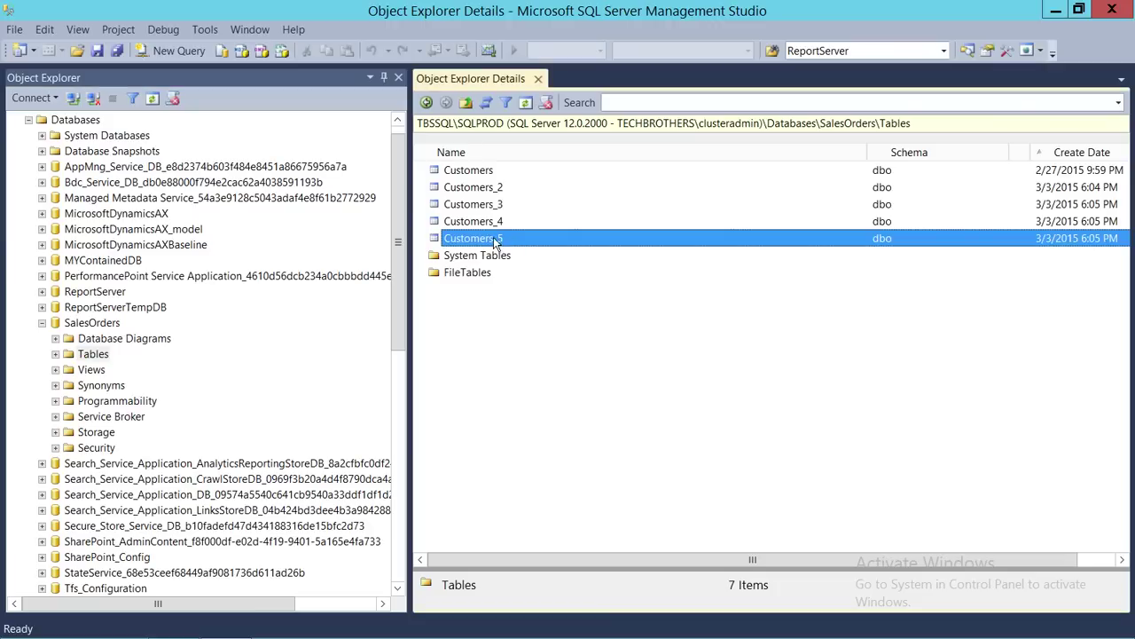
left_click(506, 221)
left_click(493, 205)
left_click(490, 189)
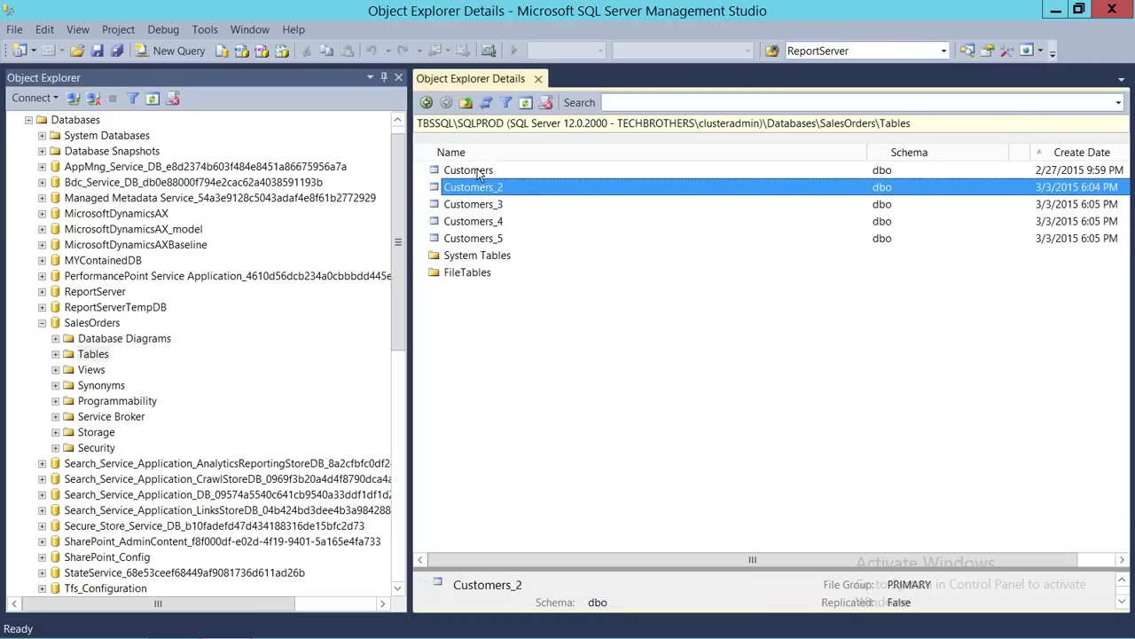
left_click(480, 173)
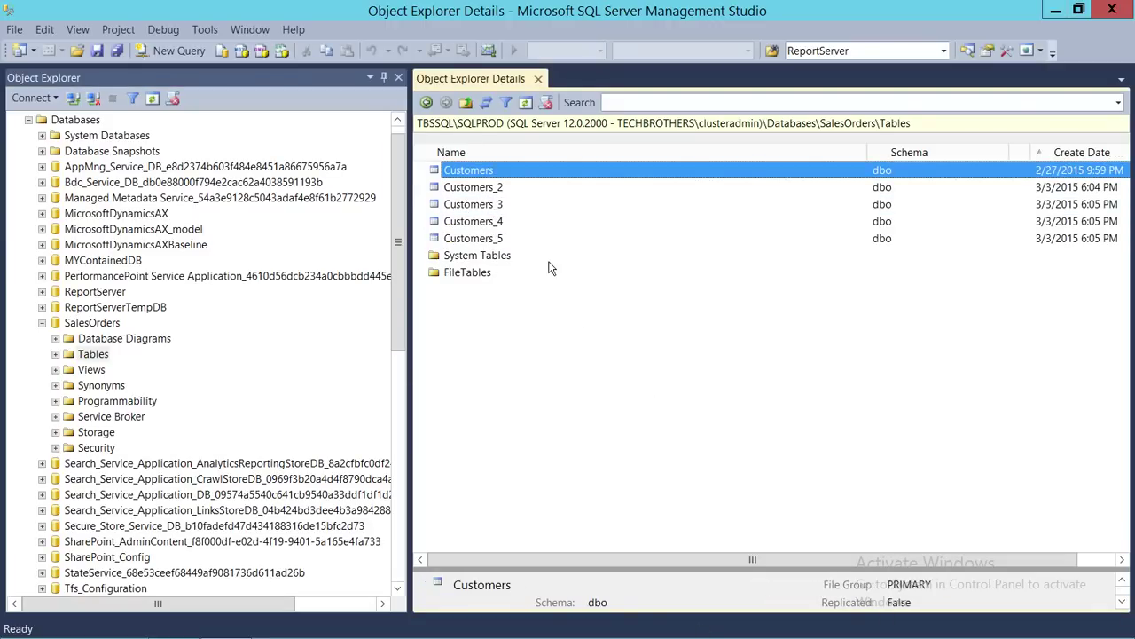
left_click(476, 240)
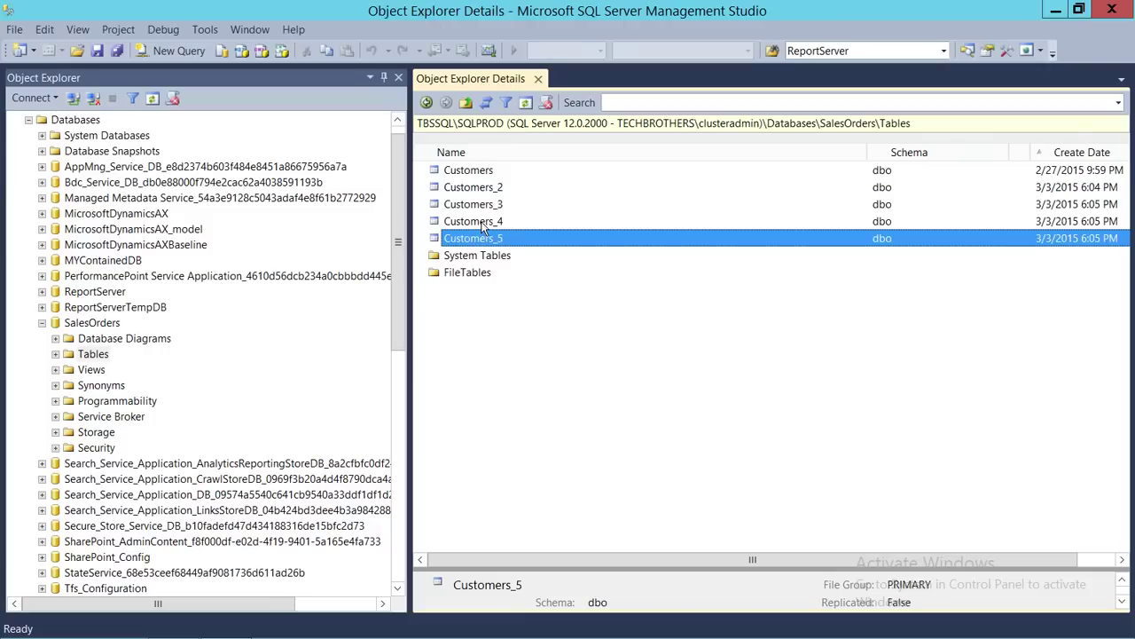
left_click(483, 223)
left_click(488, 206)
left_click(487, 189)
left_click(496, 173)
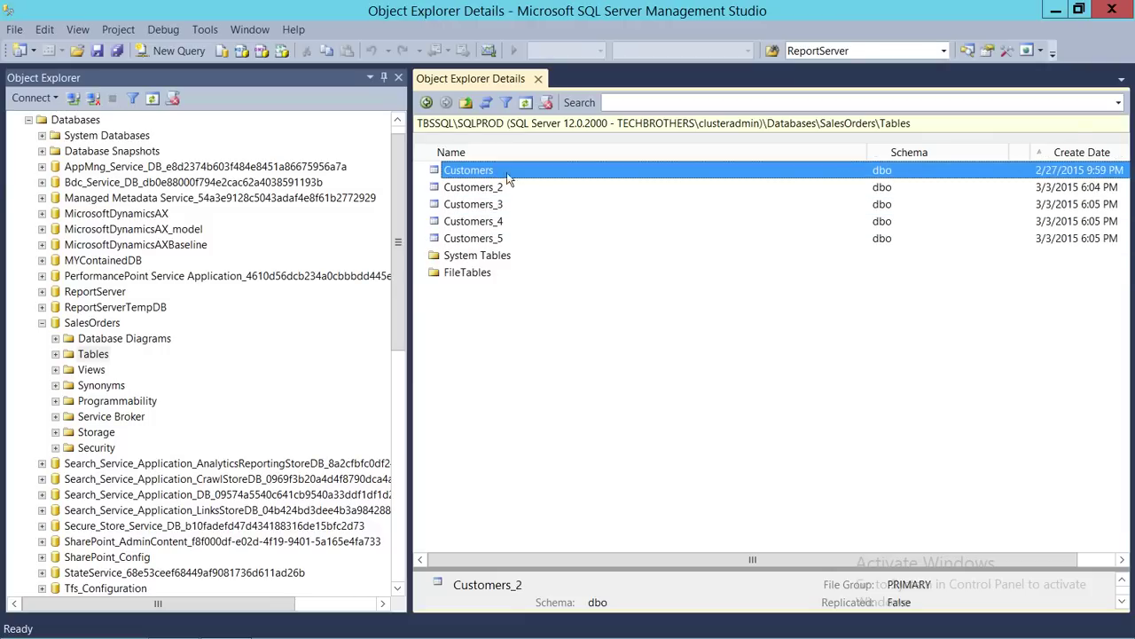
left_click(488, 240)
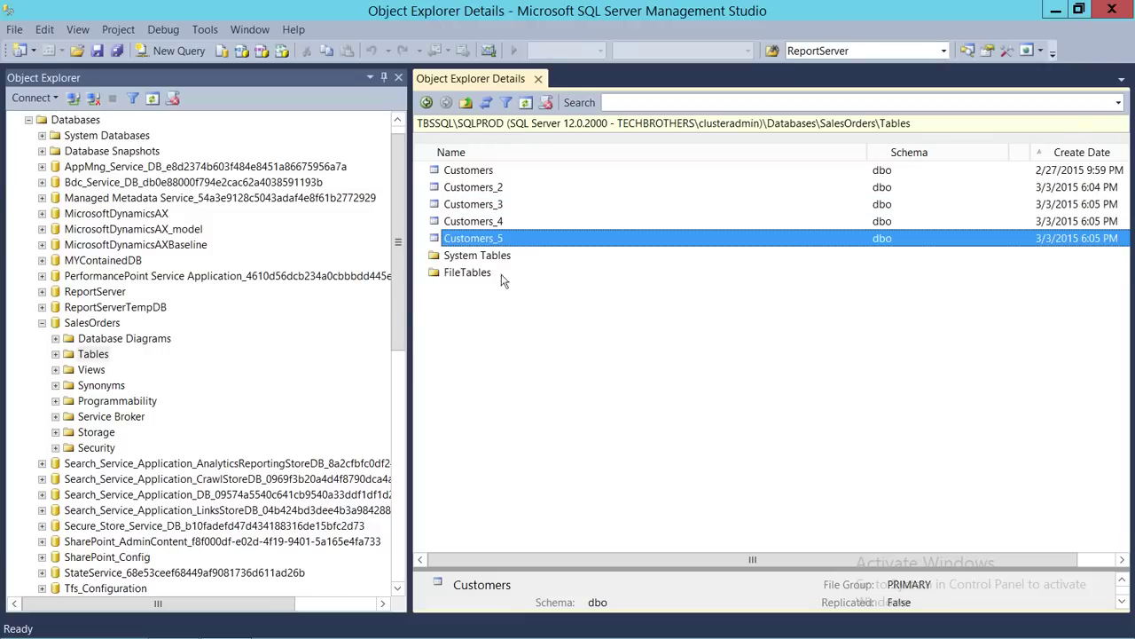
left_click(42, 323)
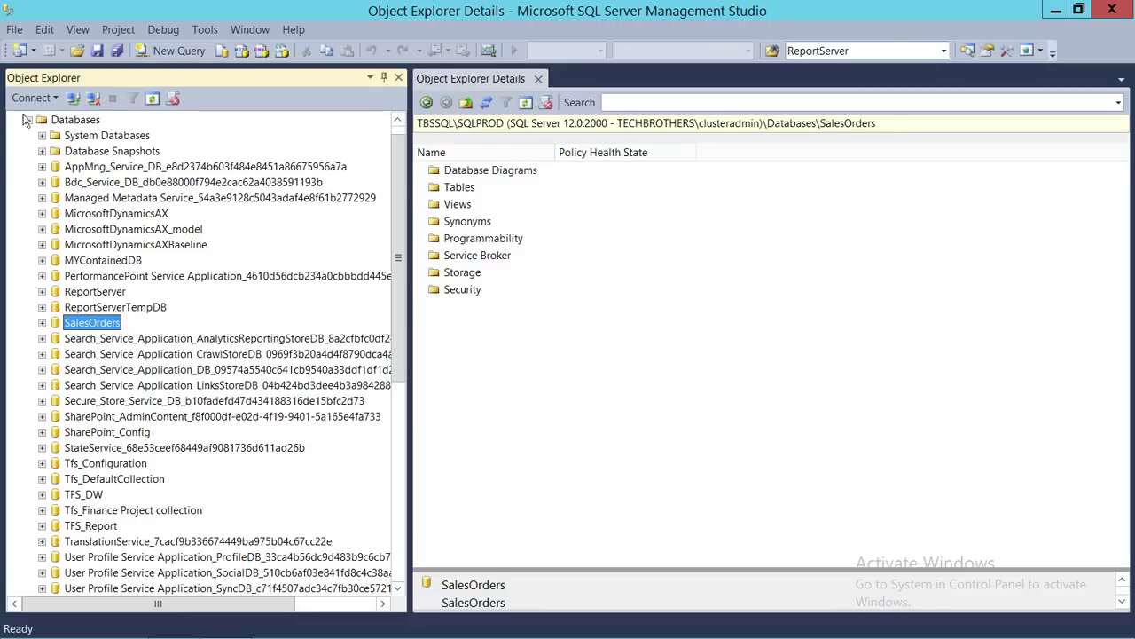
left_click(27, 120)
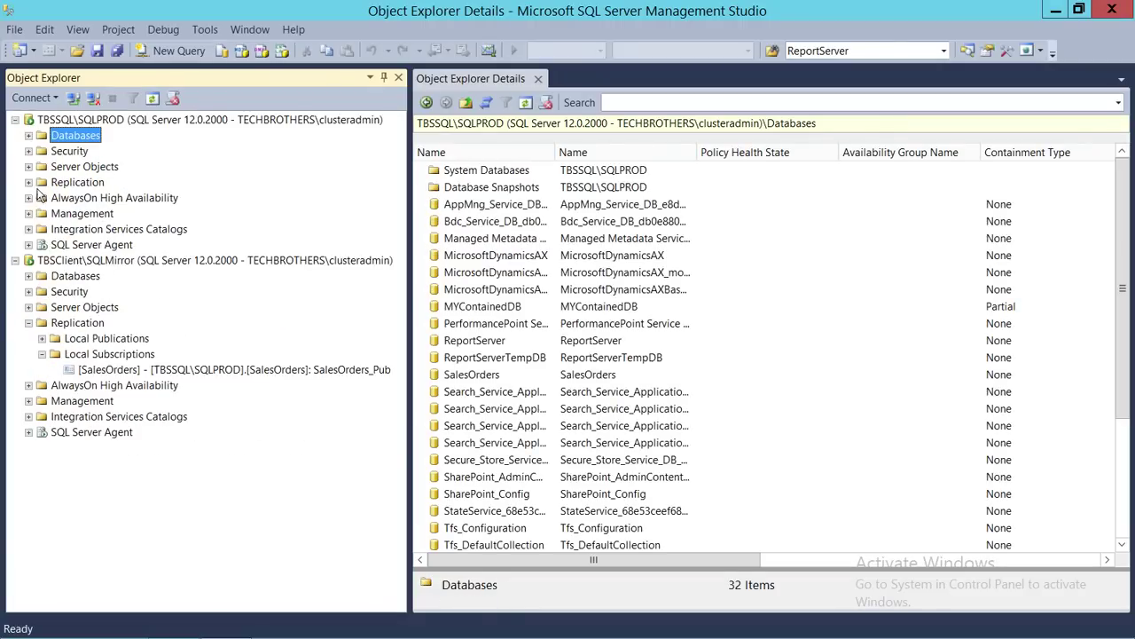
Browse the replicated Customers tables in SQLMirror's SalesOrders database, then collapse its nodes
left_click(29, 276)
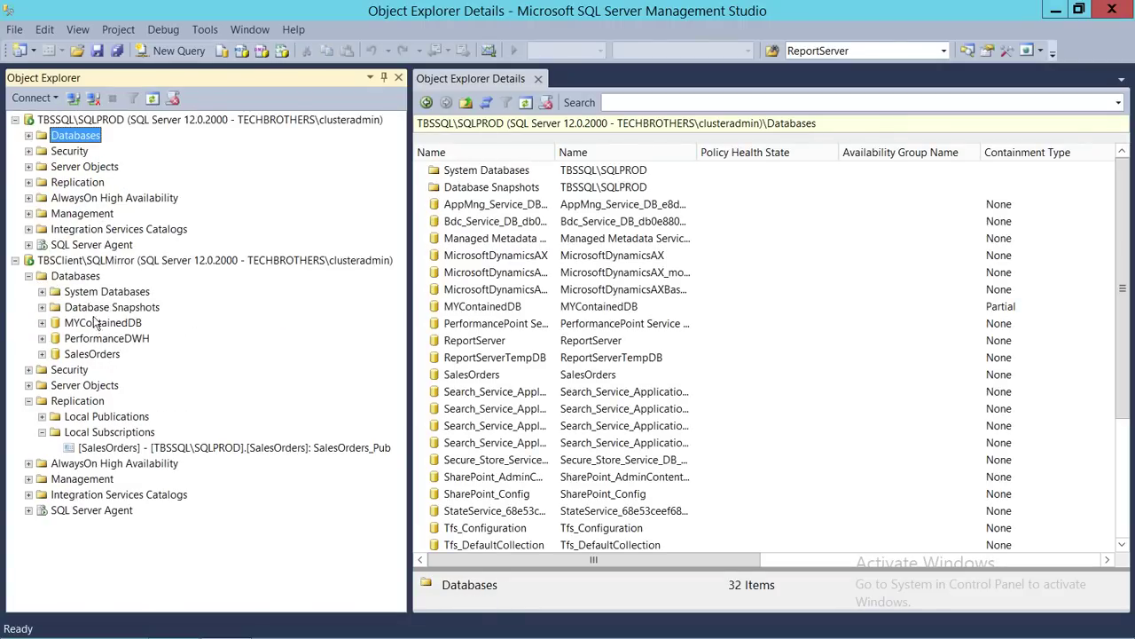
double_click(91, 355)
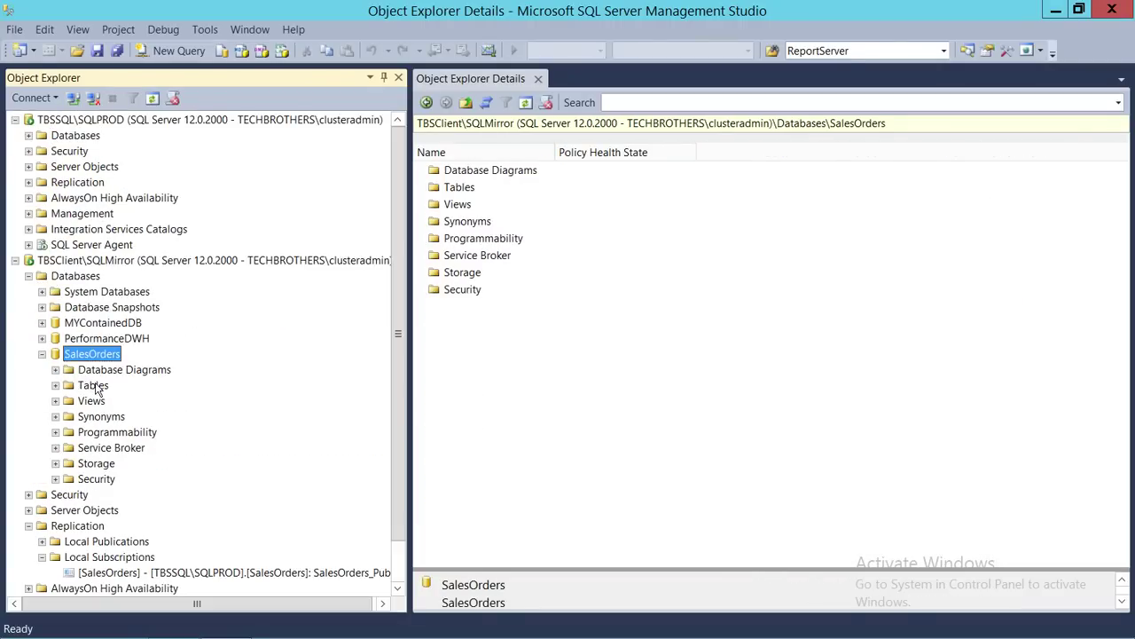
left_click(93, 385)
left_click(483, 170)
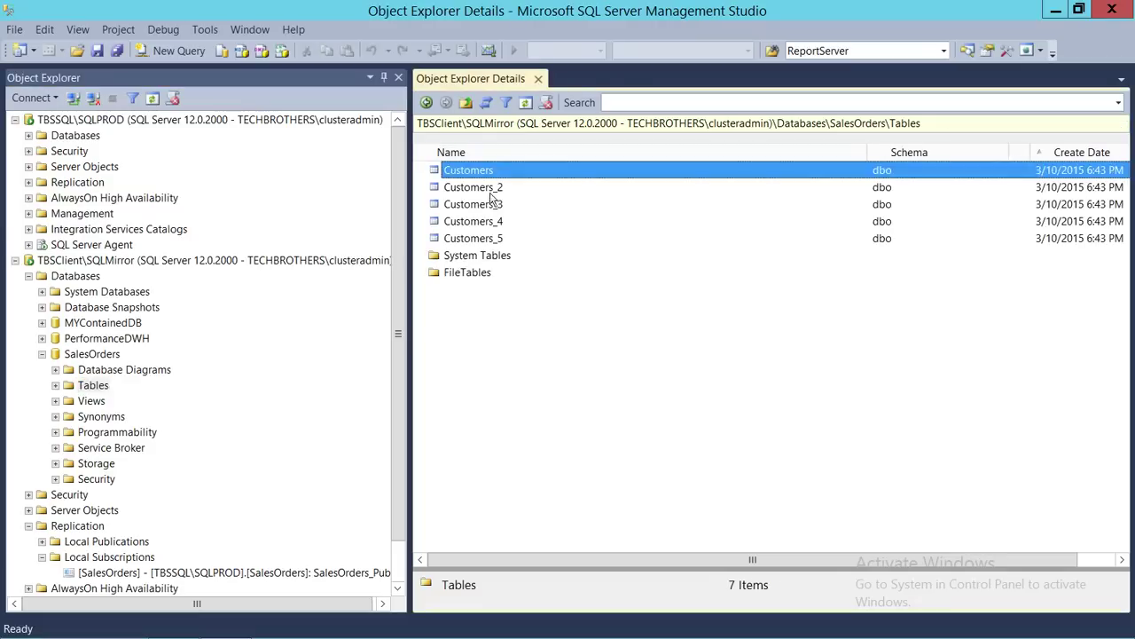
key("Down")
key("Down")
key("Down")
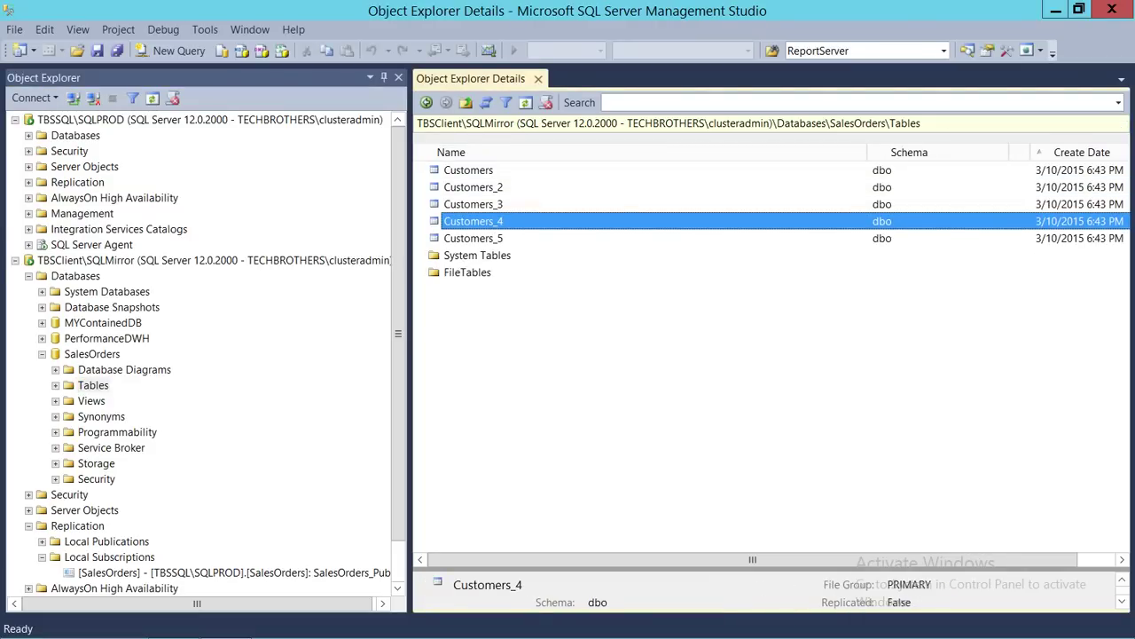
left_click(28, 276)
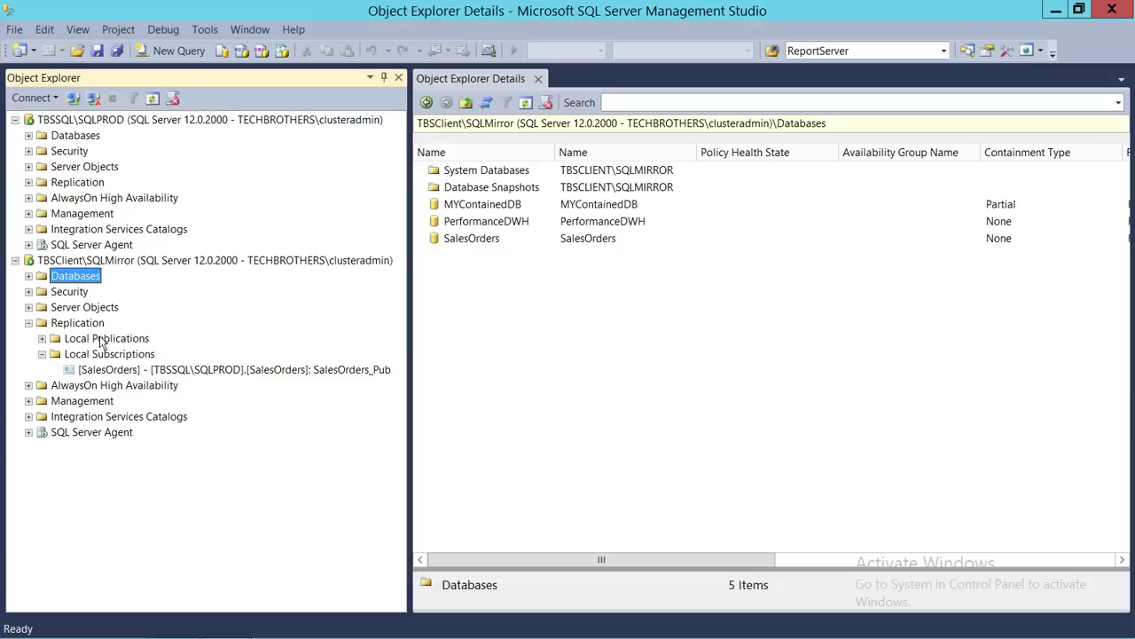
left_click(28, 323)
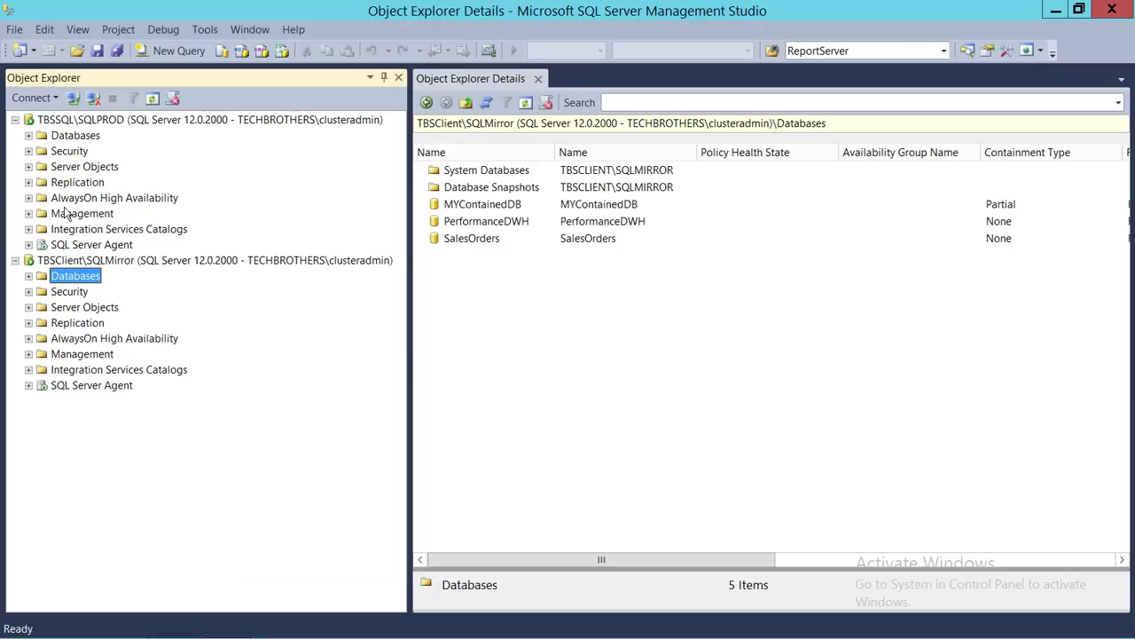
Show the SQLMIRROR subscription under SQLPROD's SalesOrders_Pub local publication
left_click(29, 182)
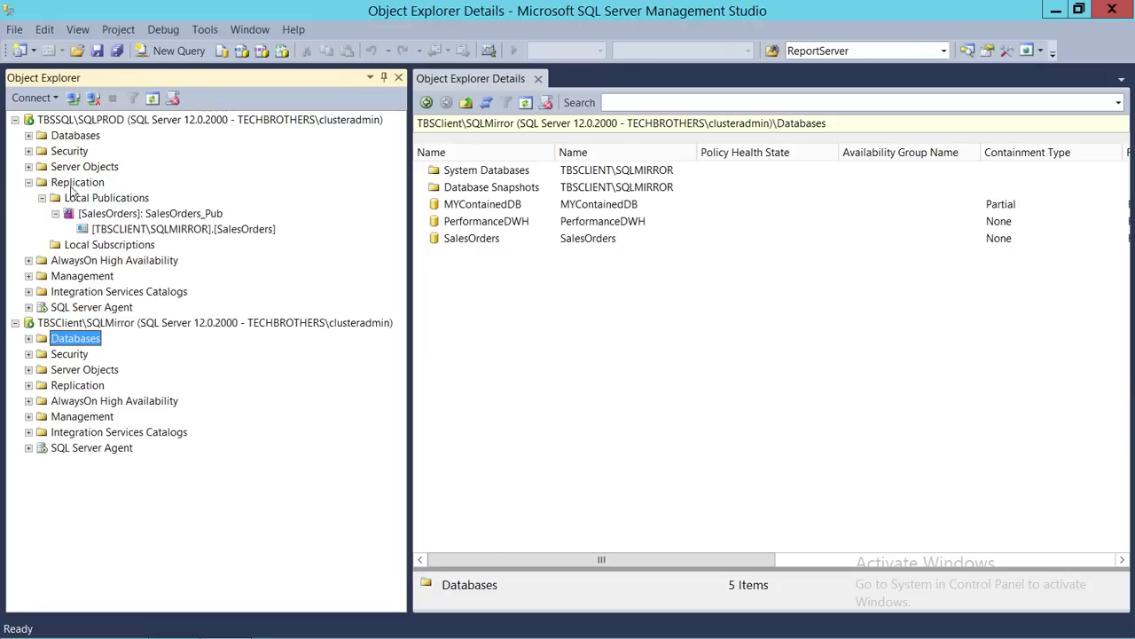
left_click(111, 230)
right_click(195, 233)
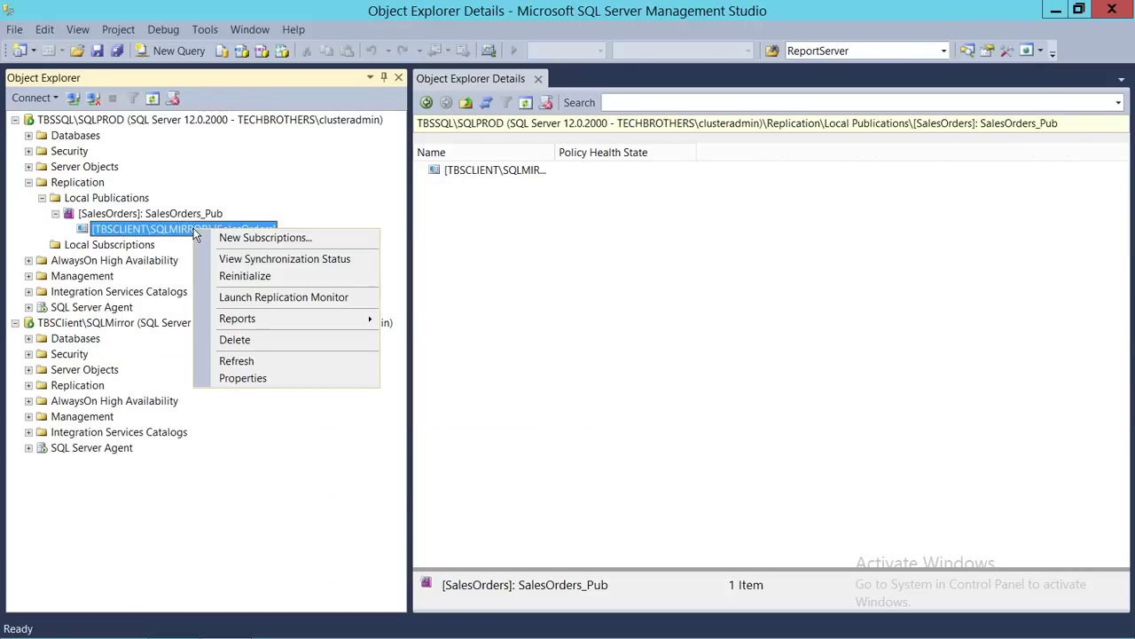
left_click(261, 260)
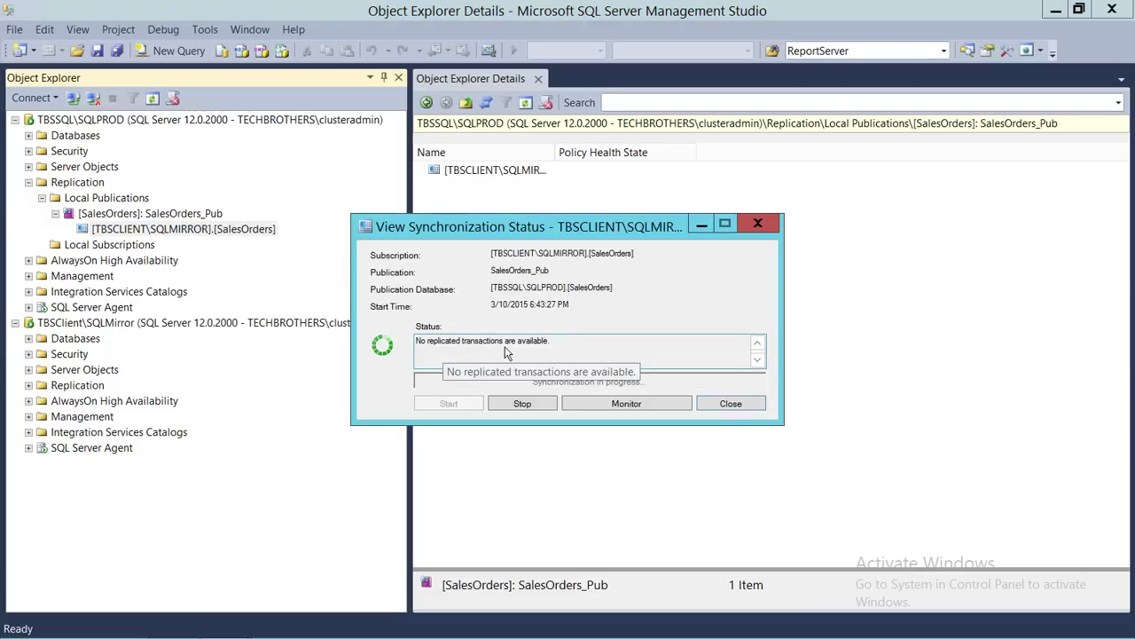
left_click(730, 404)
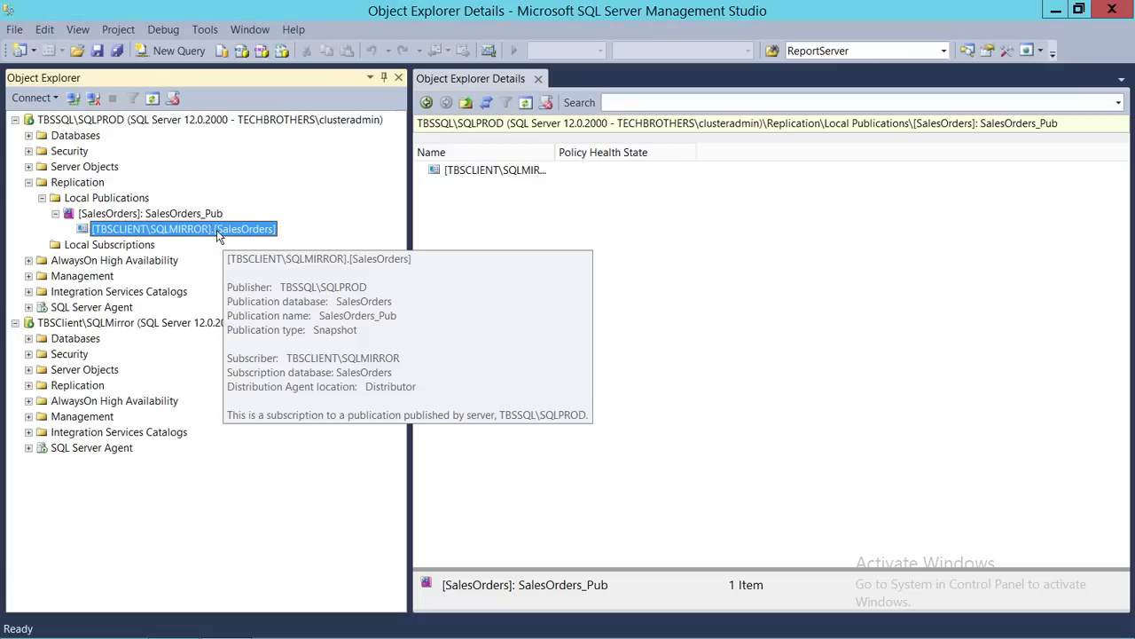
right_click(216, 230)
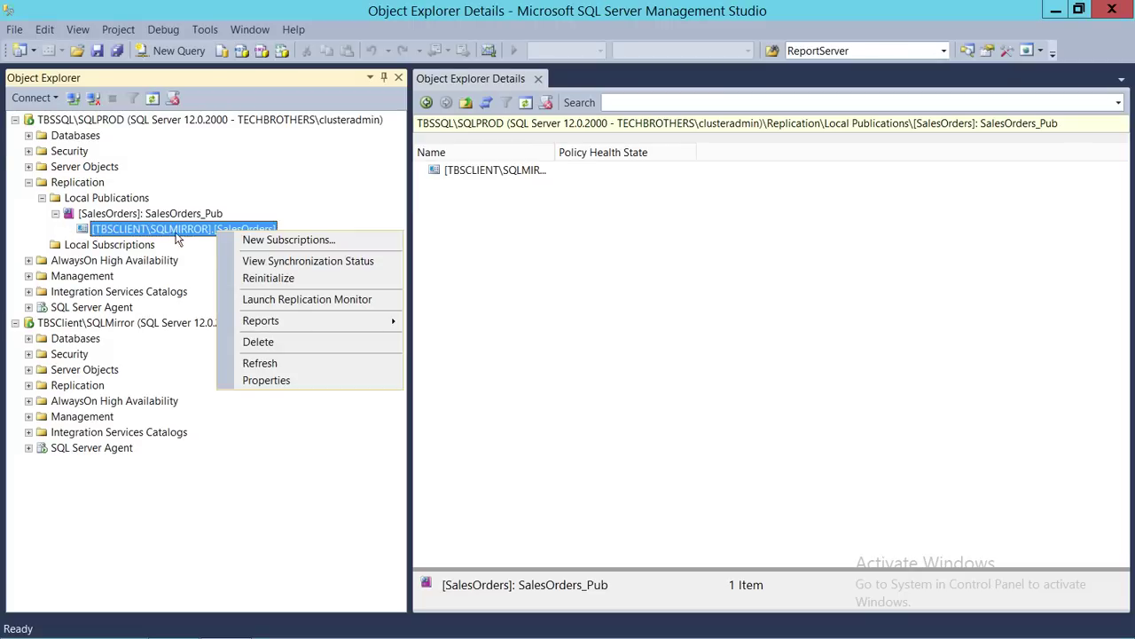
Reinitialize the SQLMIRROR subscription with 'Use a new snapshot' and 'Generate the new snapshot now'
left_click(262, 279)
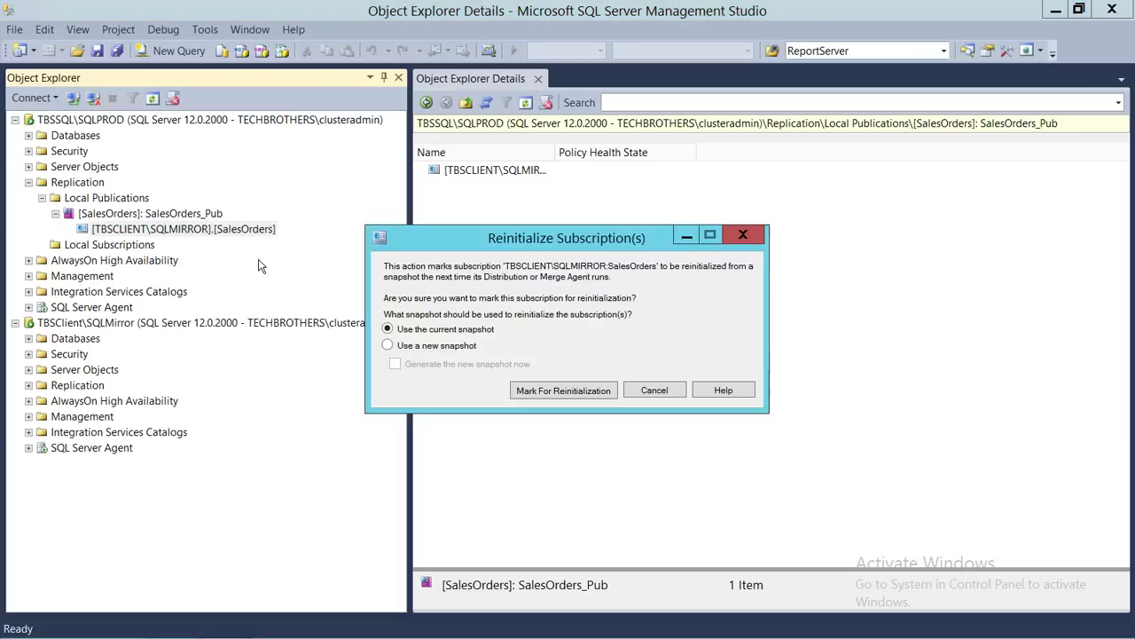
left_click(439, 346)
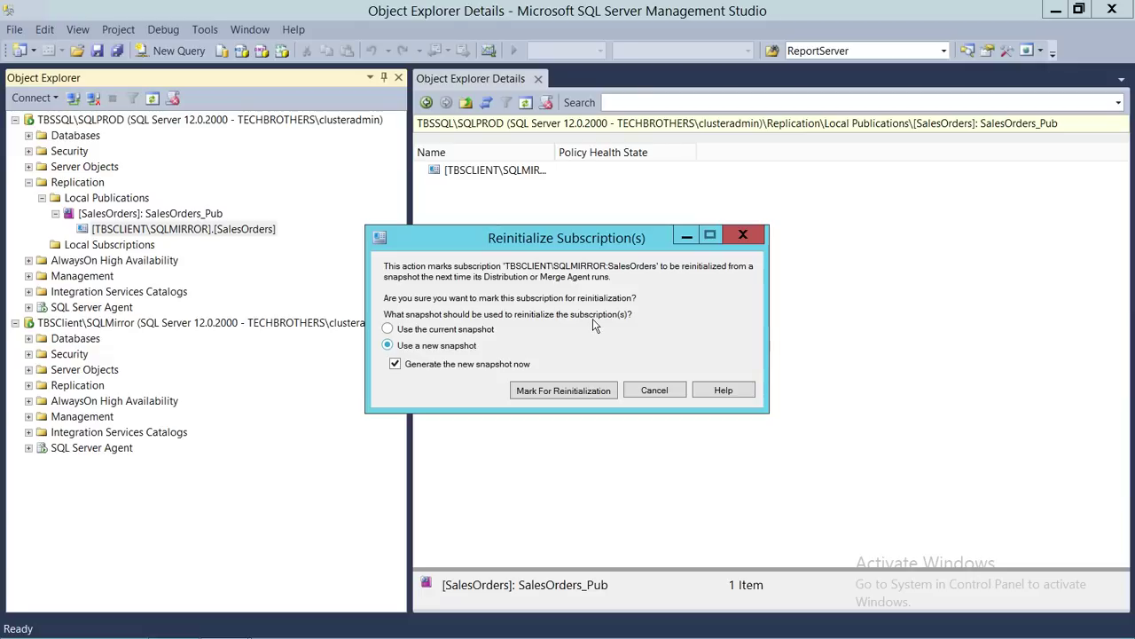
left_click(571, 397)
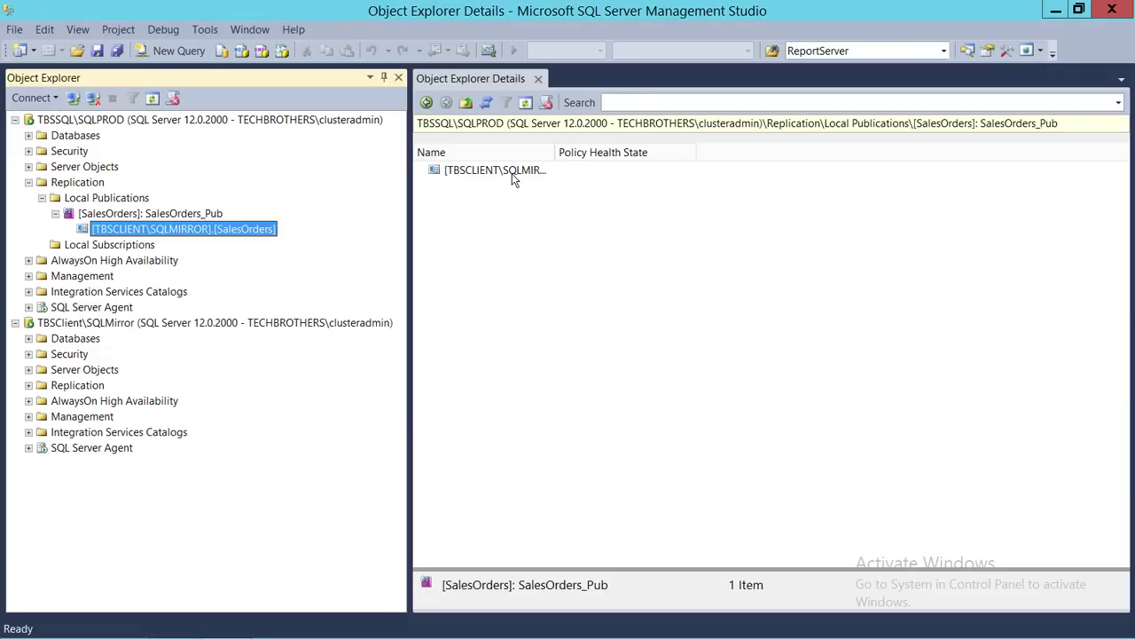
right_click(166, 234)
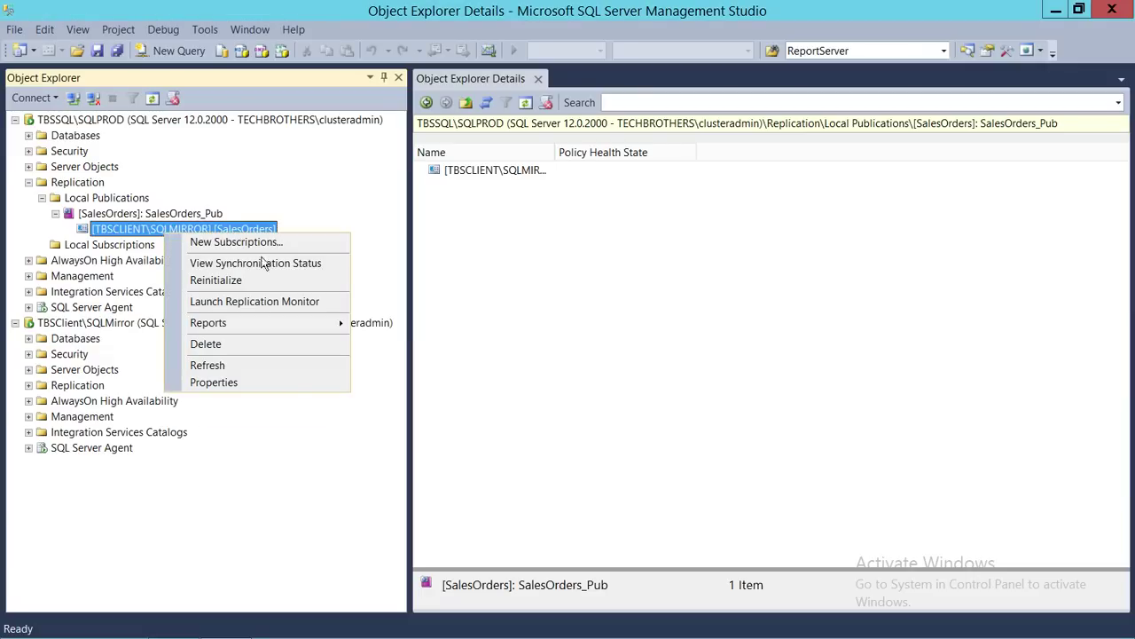
Refresh the subscription, confirm 1 transaction with 28 commands delivered, then launch Replication Monitor
left_click(214, 371)
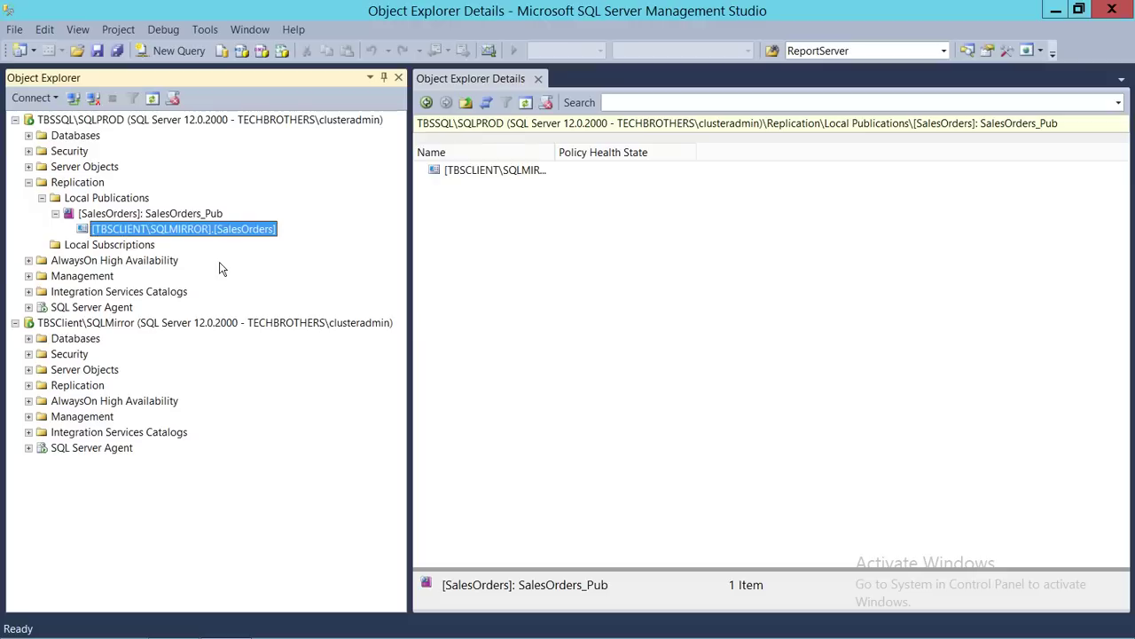
right_click(219, 233)
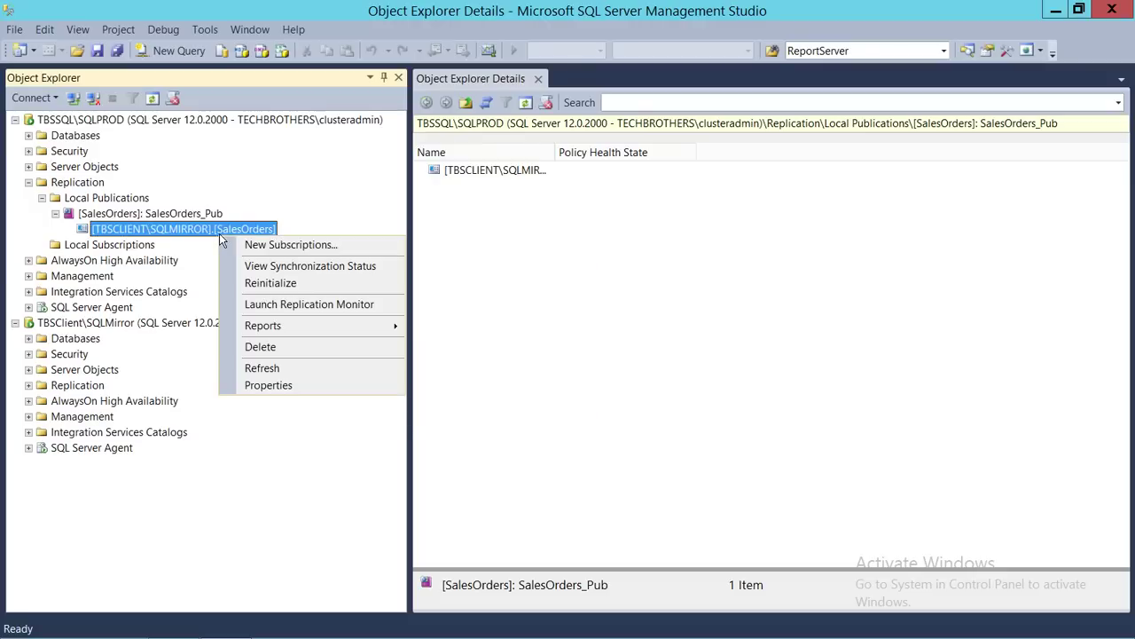
left_click(273, 267)
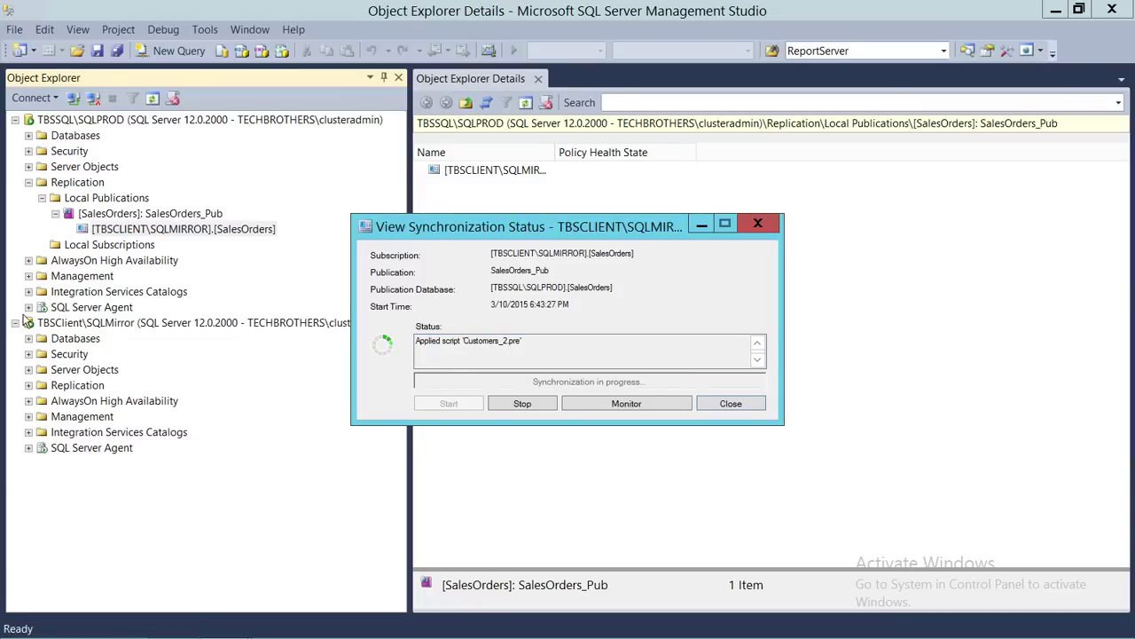
left_click(626, 404)
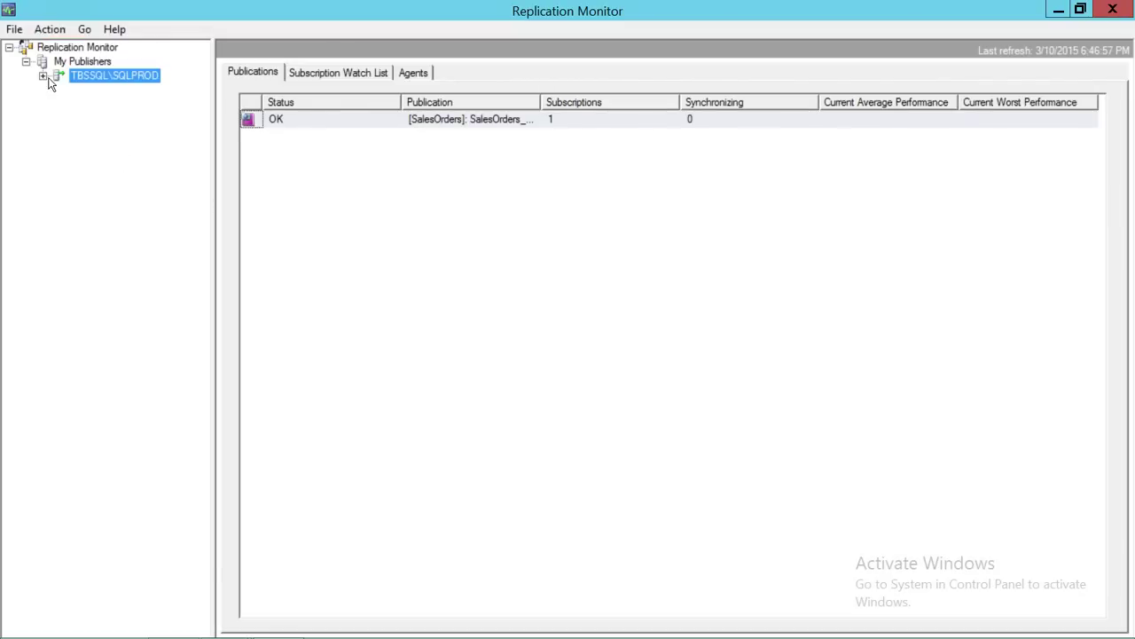
Check the Running SQLMIRROR subscription's details under TBSSQL\SQLPROD's SalesOrders publication, then close Replication Monitor
left_click(42, 76)
left_click(111, 90)
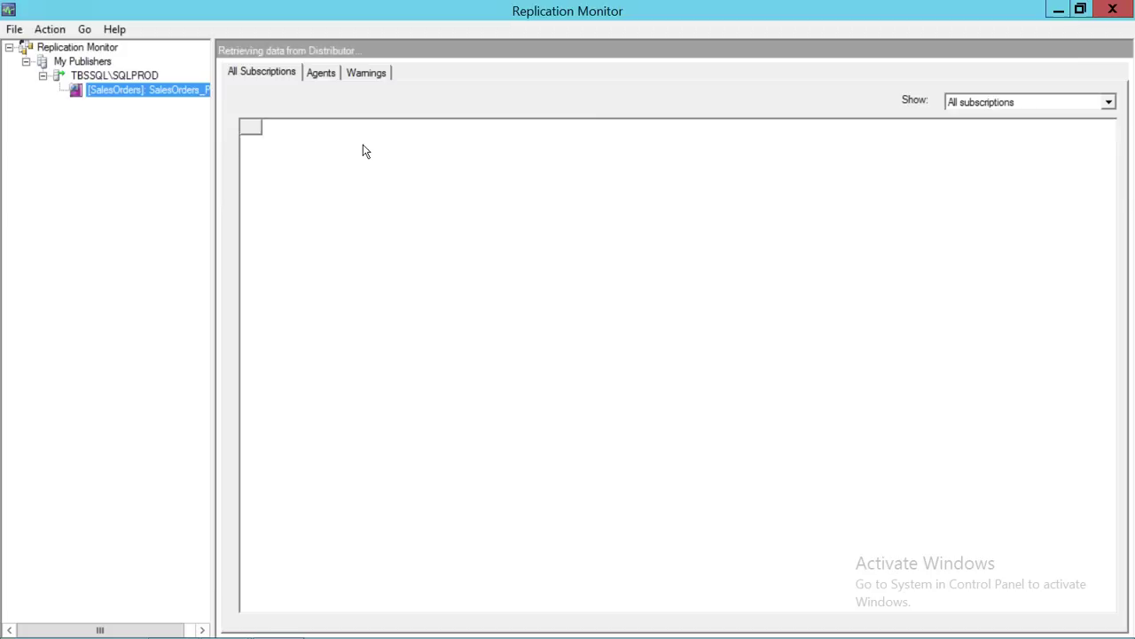
right_click(323, 144)
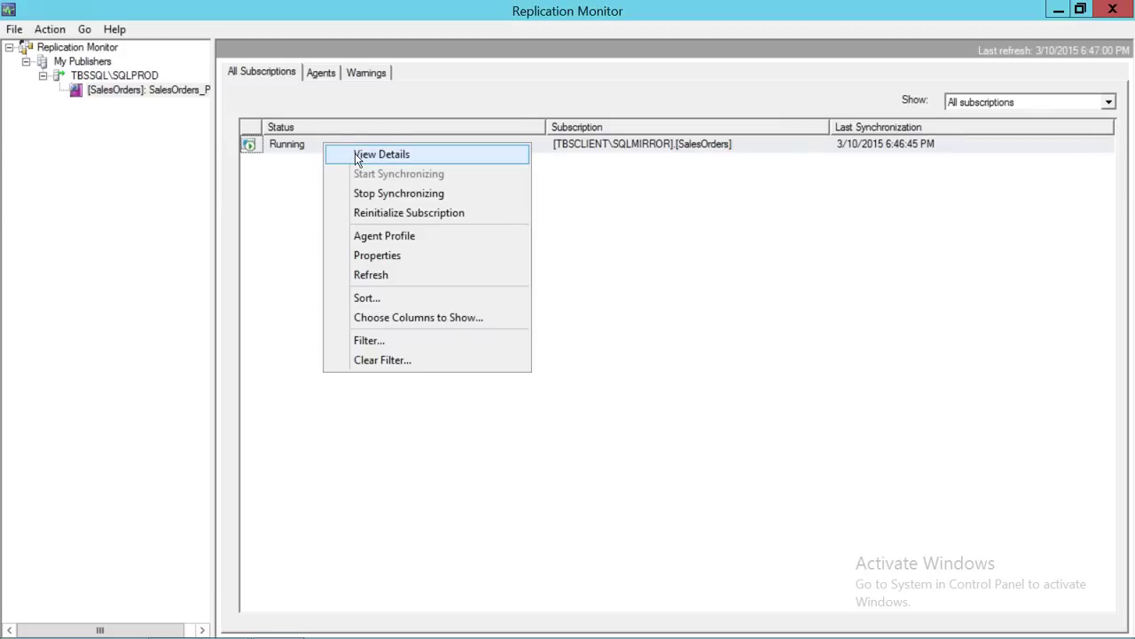
left_click(355, 156)
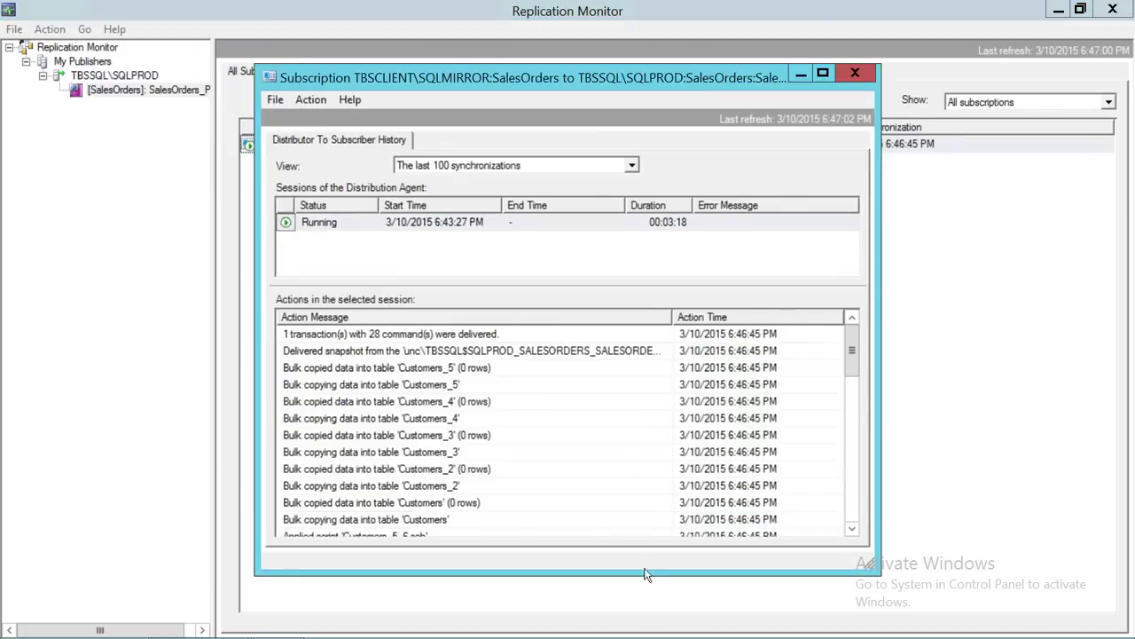
left_click(855, 73)
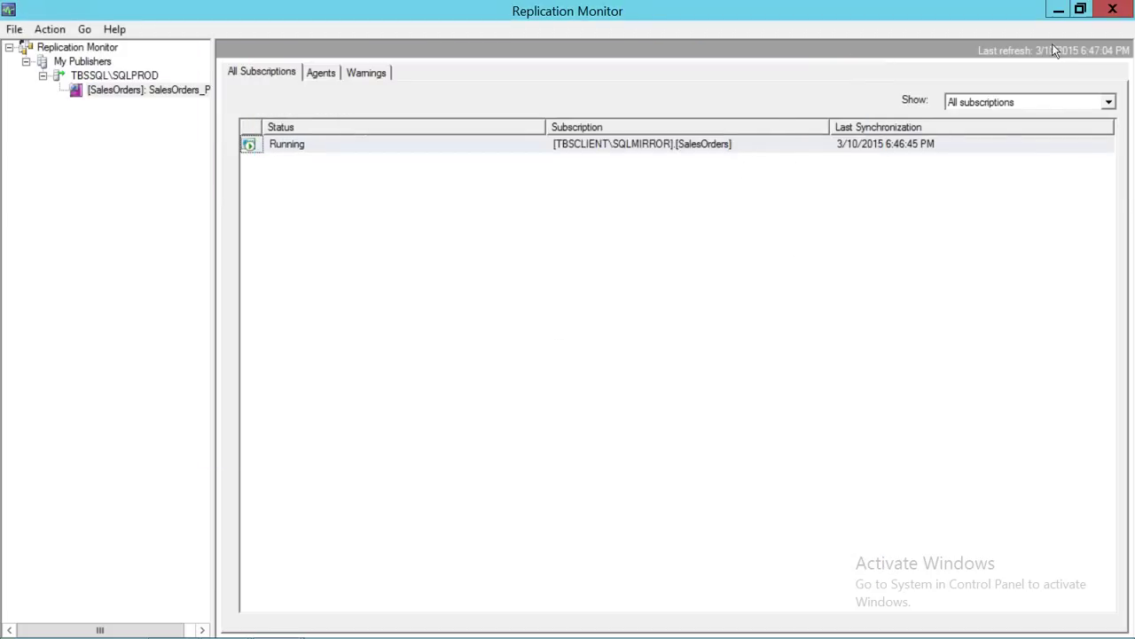
left_click(1112, 11)
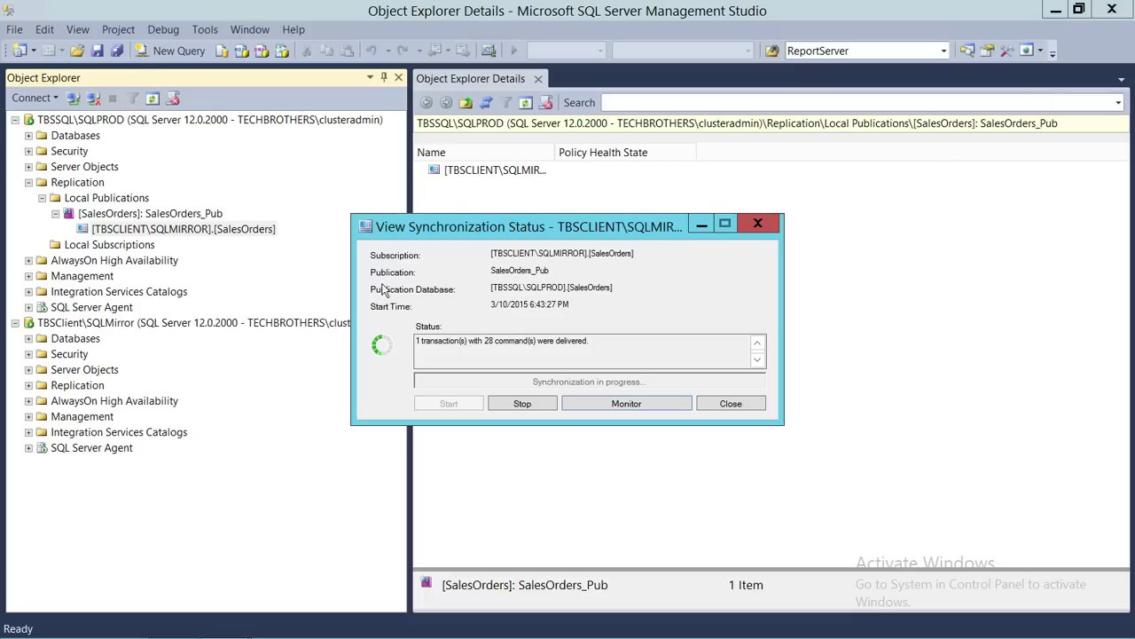
Close the sync status, check the mirror's SalesOrders tables, then collapse the TBSClient\SQLMirror tree
left_click(742, 405)
left_click(69, 354)
left_click(28, 338)
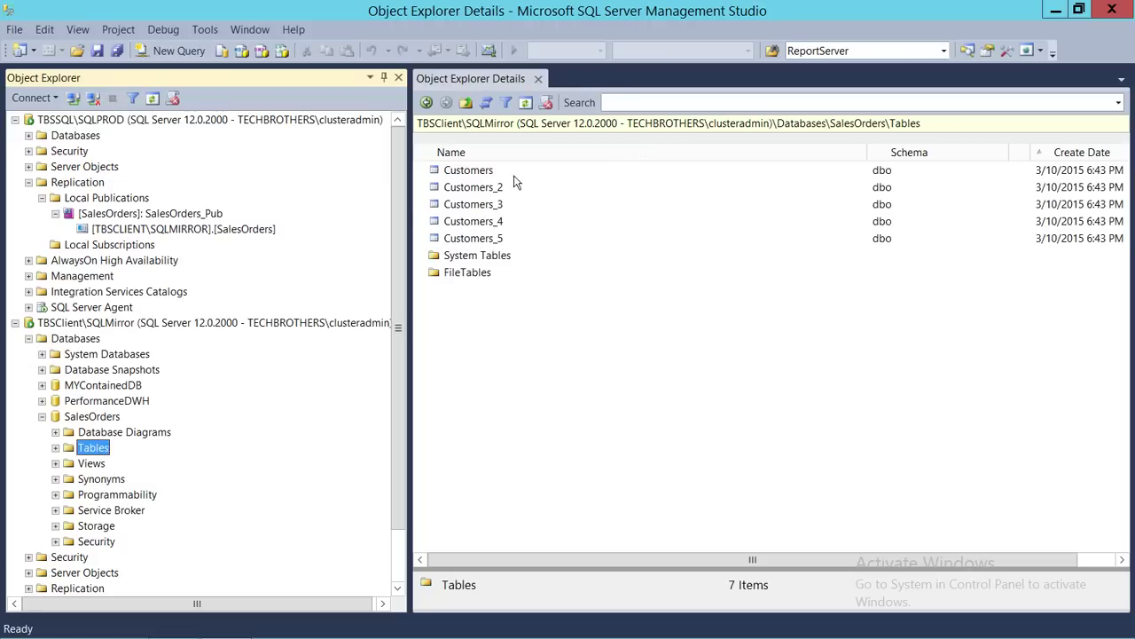
left_click(42, 416)
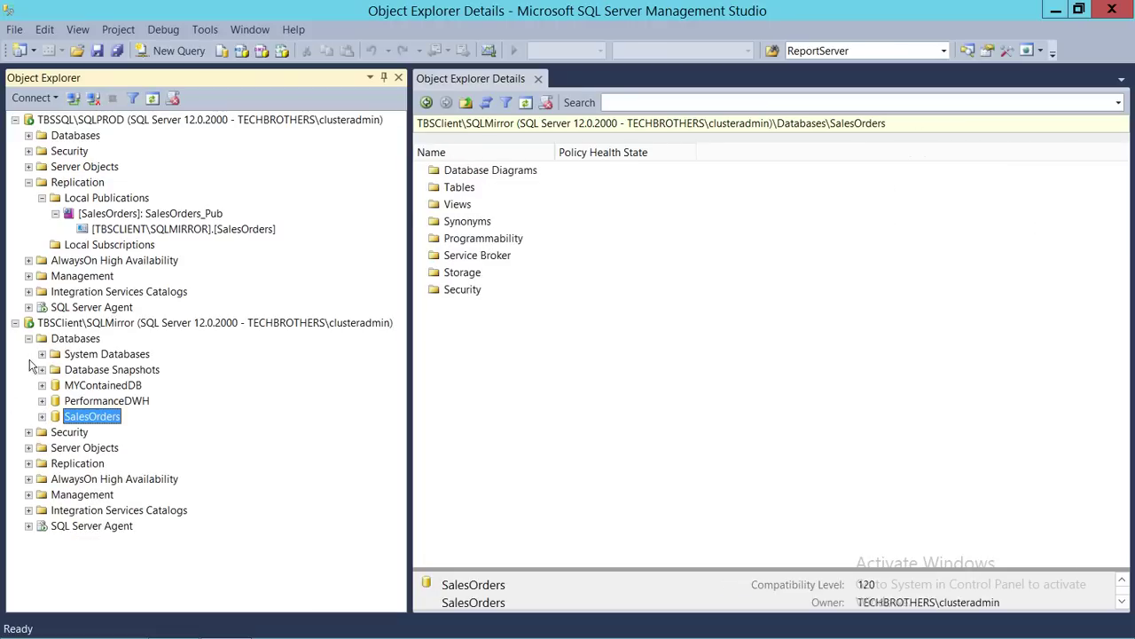
left_click(29, 338)
left_click(15, 323)
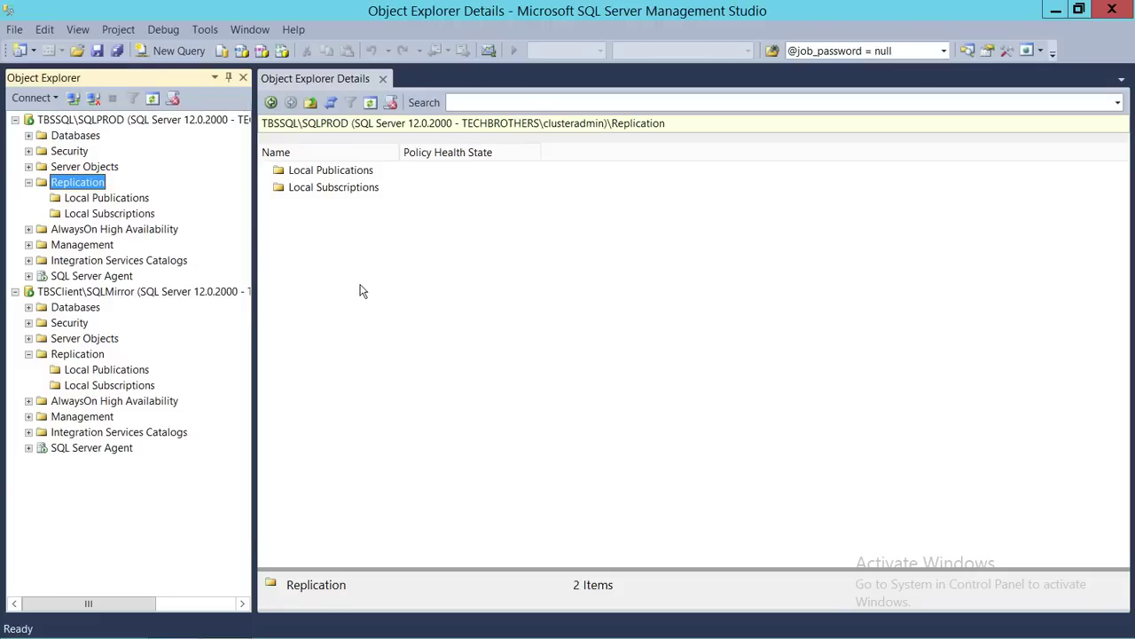
left_click(15, 29)
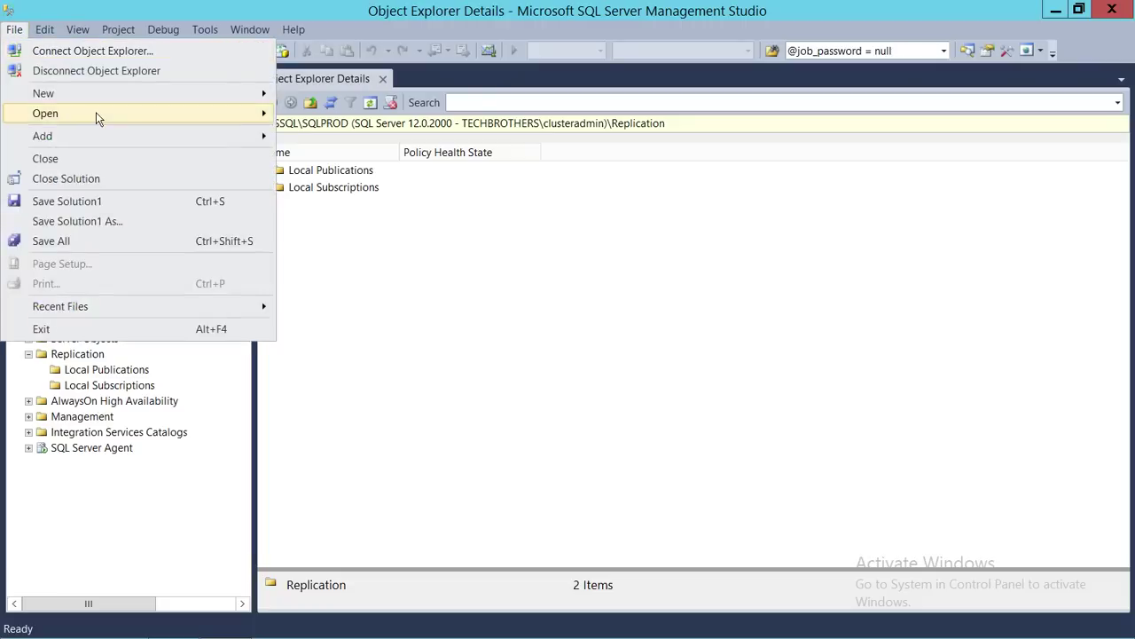
Open the SnapshotPublication And Subscription.sql script and connect it to TBSSQL\SQLPROD with Windows Authentication
mouse_move(99, 111)
left_click(336, 158)
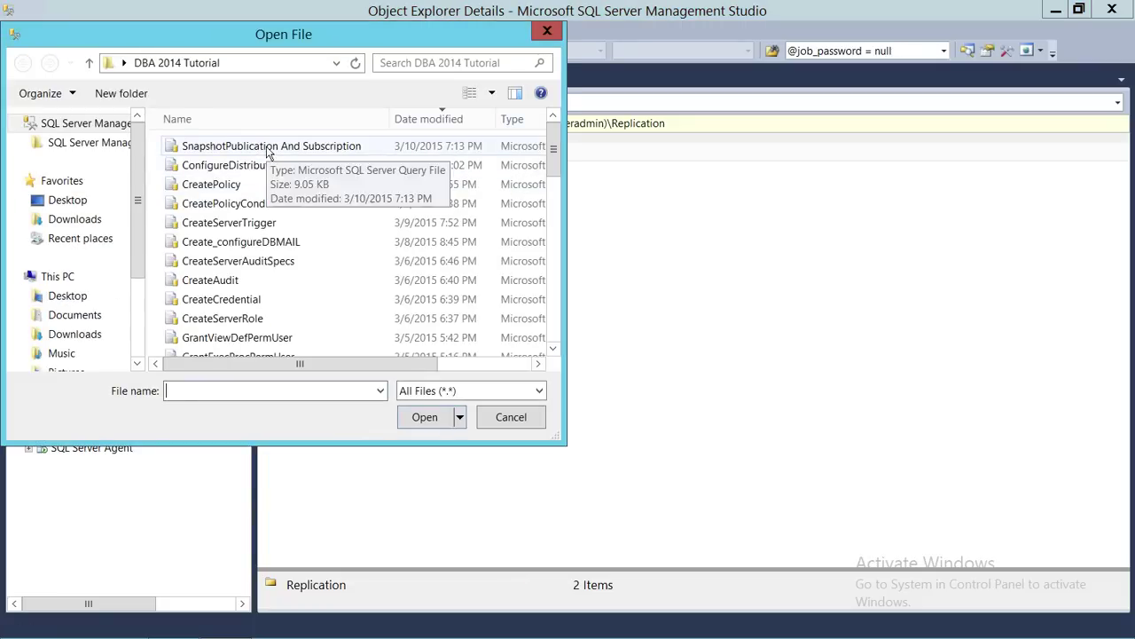
double_click(267, 147)
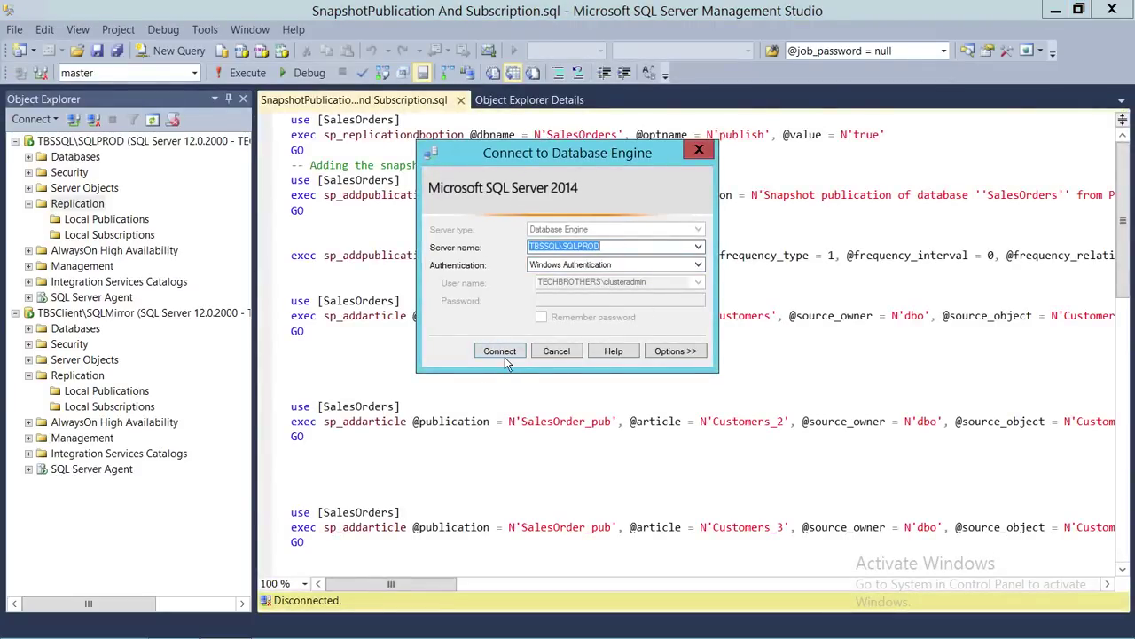
left_click(499, 352)
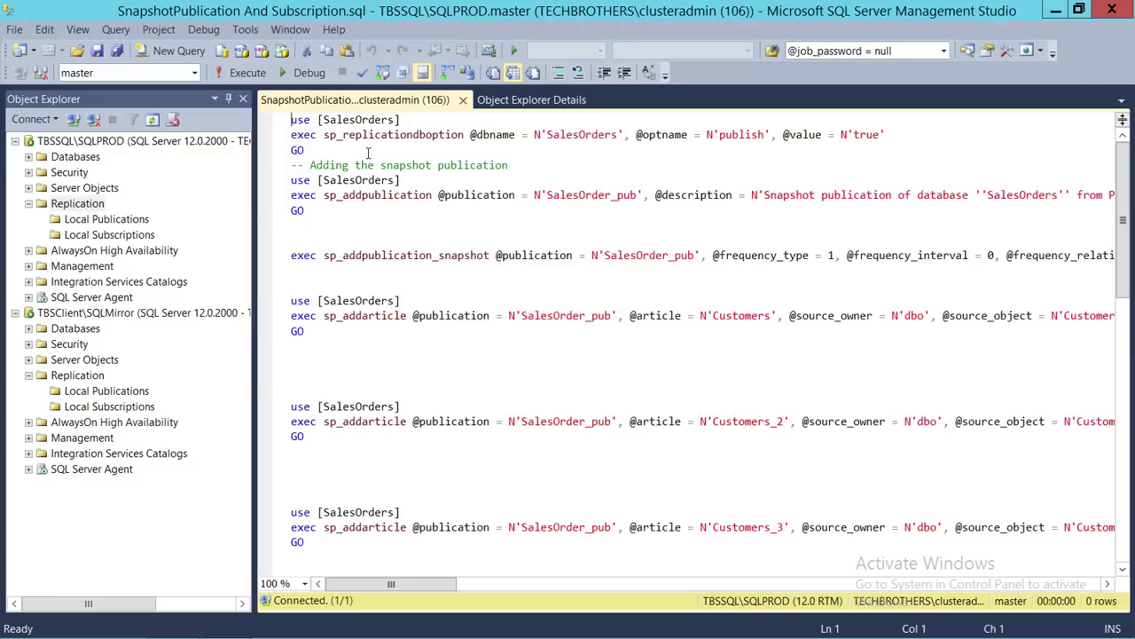
Scroll to the final publisher block that adds the TBSClient\SQLMirror push subscription, then execute the script
left_click(399, 180)
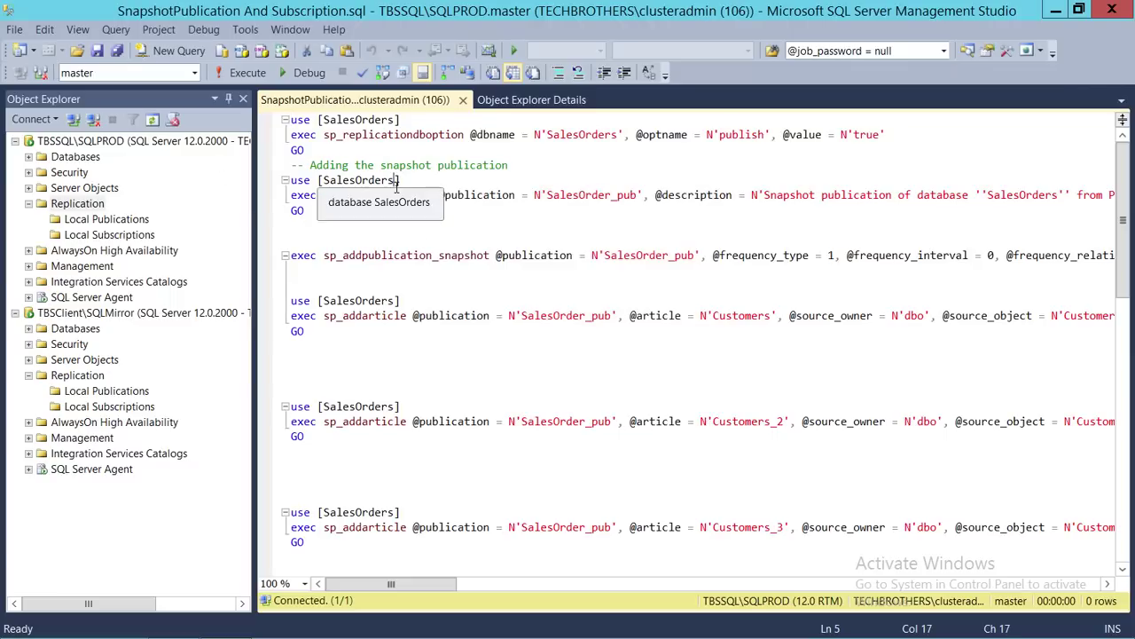
scroll(405, 193, "down", 5)
scroll(459, 326, "down", 5)
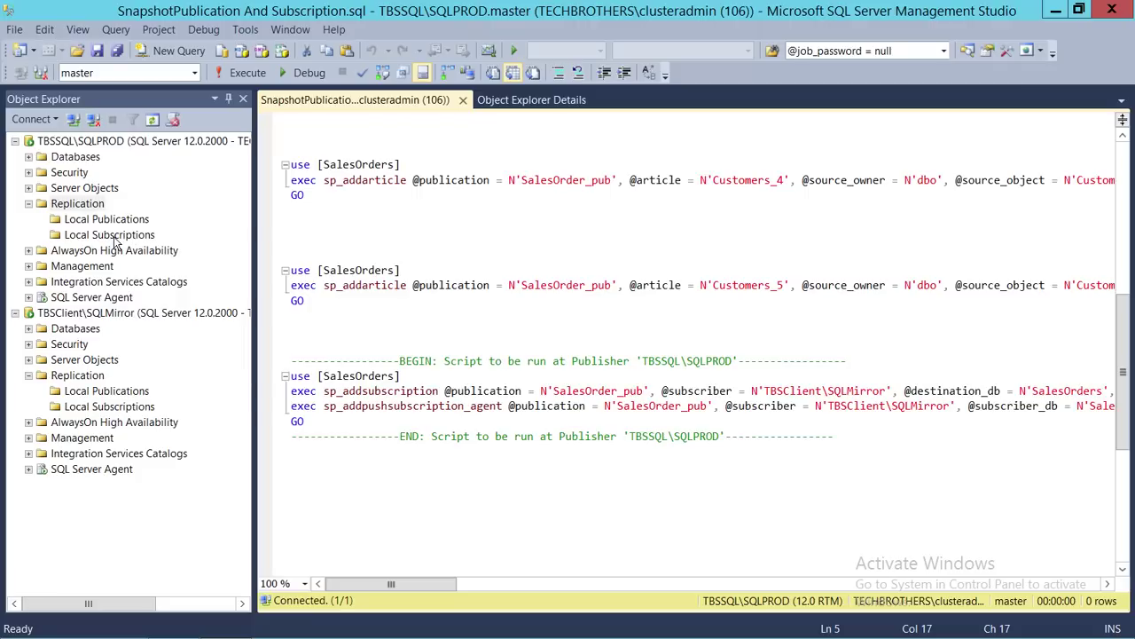
left_click(229, 74)
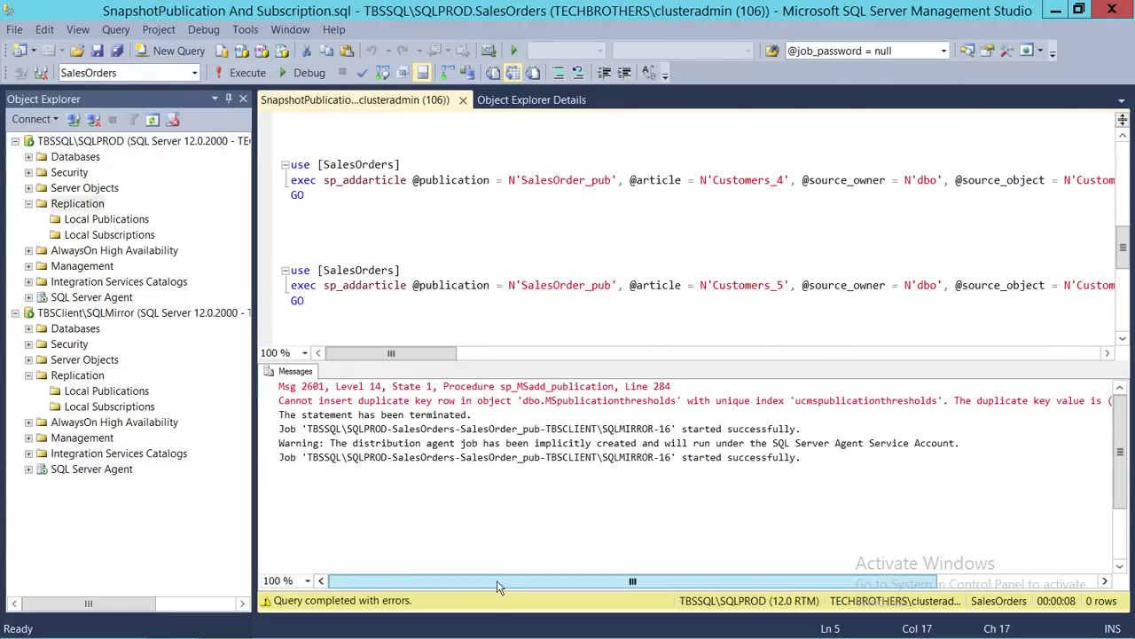
Resize the output pane to read Msg 2601 alongside the started SalesOrder_pub-TBSCLIENT\SQLMIRROR-16 job
mouse_move(498, 581)
left_mouse_down()
mouse_move(574, 581)
mouse_move(475, 583)
left_mouse_up()
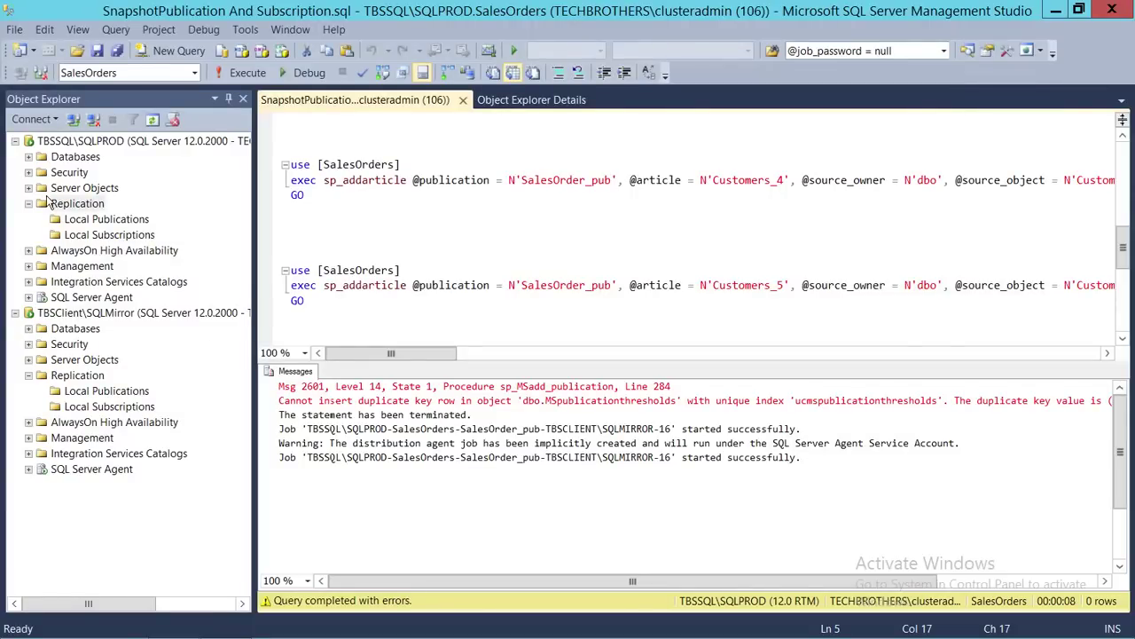
Refresh Replication and expand Local Publications to reveal SalesOrder_pub's TBSCLIENT\SQLMIRROR subscription
right_click(95, 207)
left_click(126, 367)
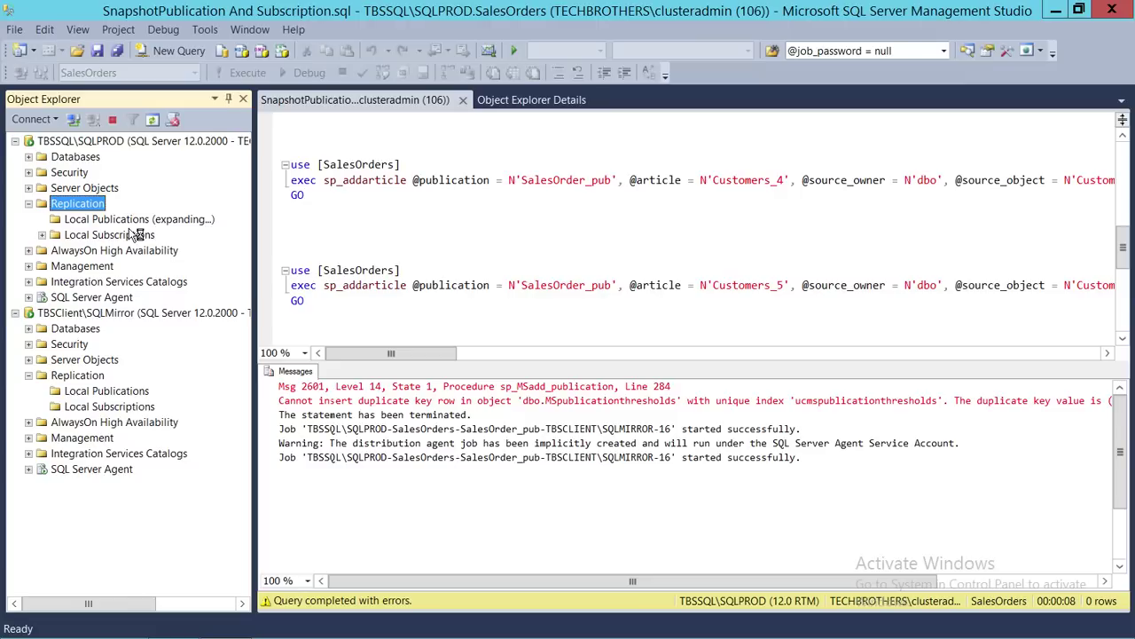
left_click(133, 236)
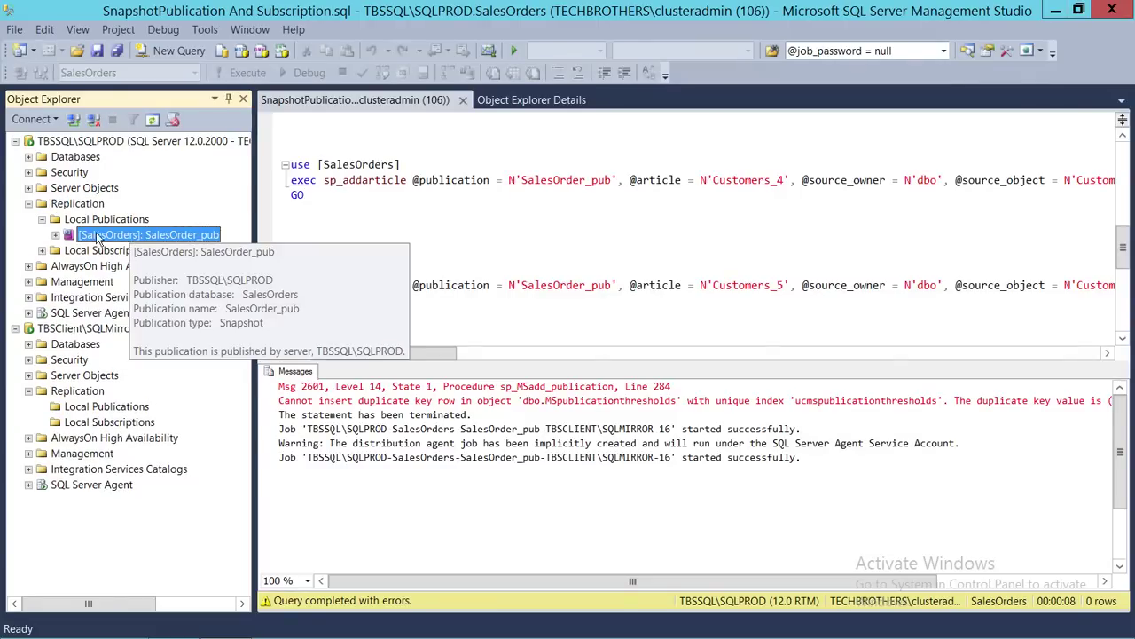
left_click(56, 235)
left_click(200, 252)
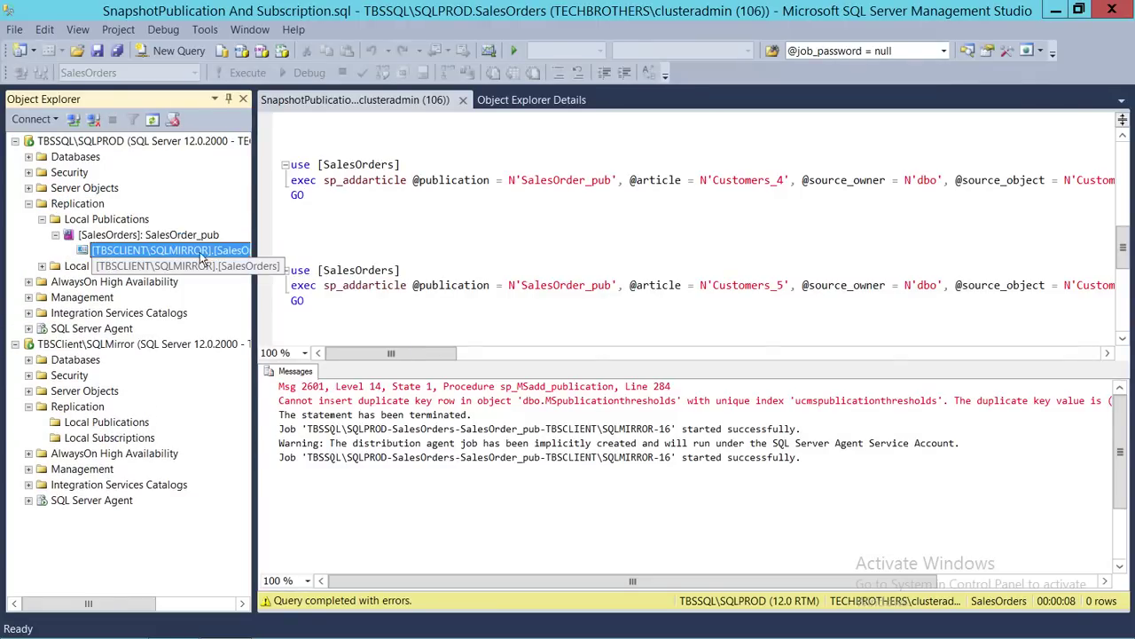
Widen the object tree and view the TBSCLIENT\SQLMIRROR subscription's synchronization status
left_click_drag(254, 233, 444, 233)
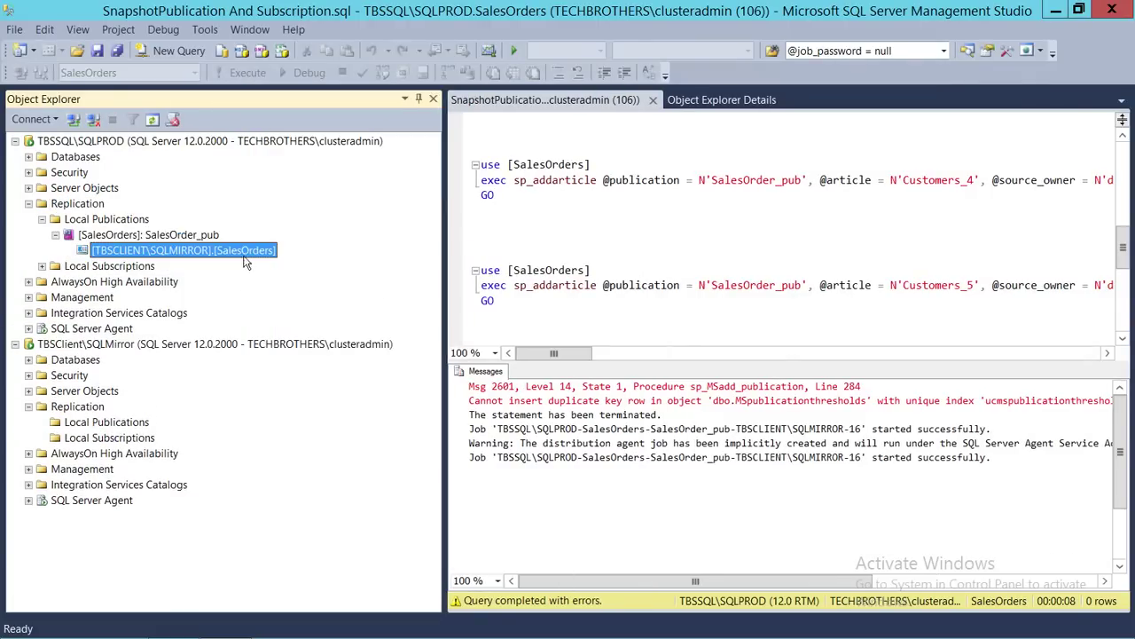
right_click(117, 256)
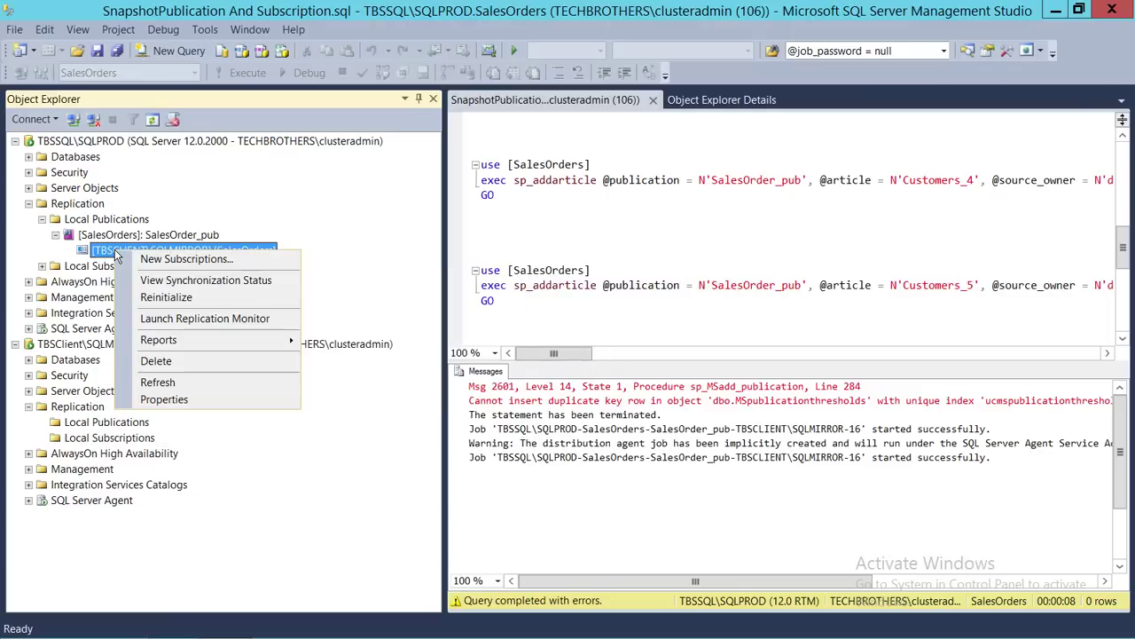
left_click(219, 281)
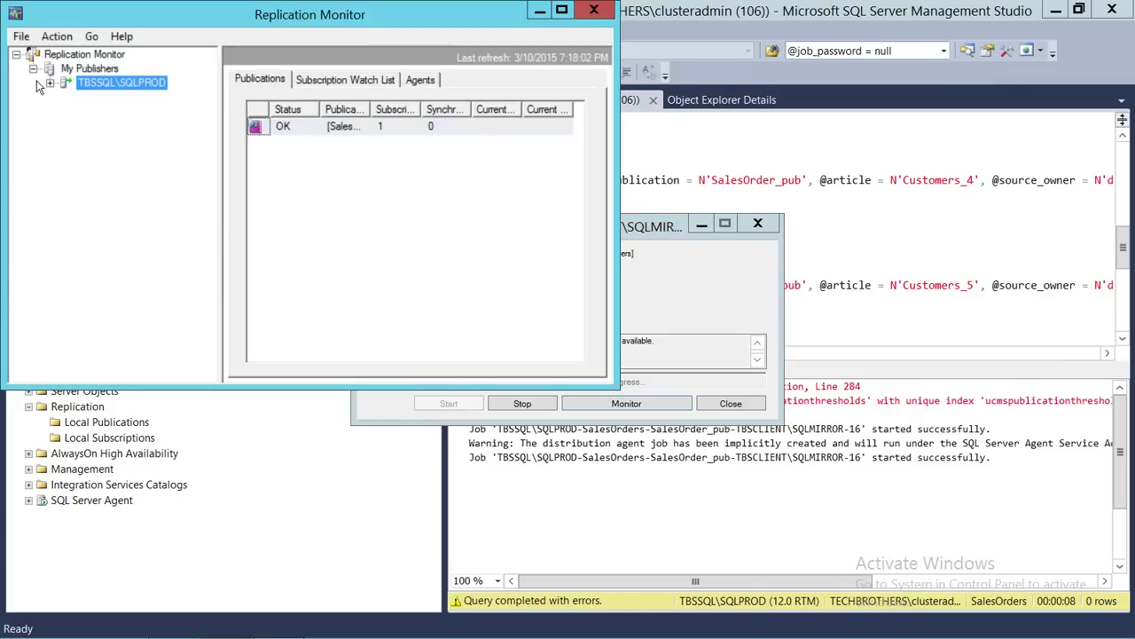
Start the Snapshot Agent for SalesOrder_pub under TBSSQL\SQLPROD from the Agents tab
left_click(50, 83)
left_click(132, 96)
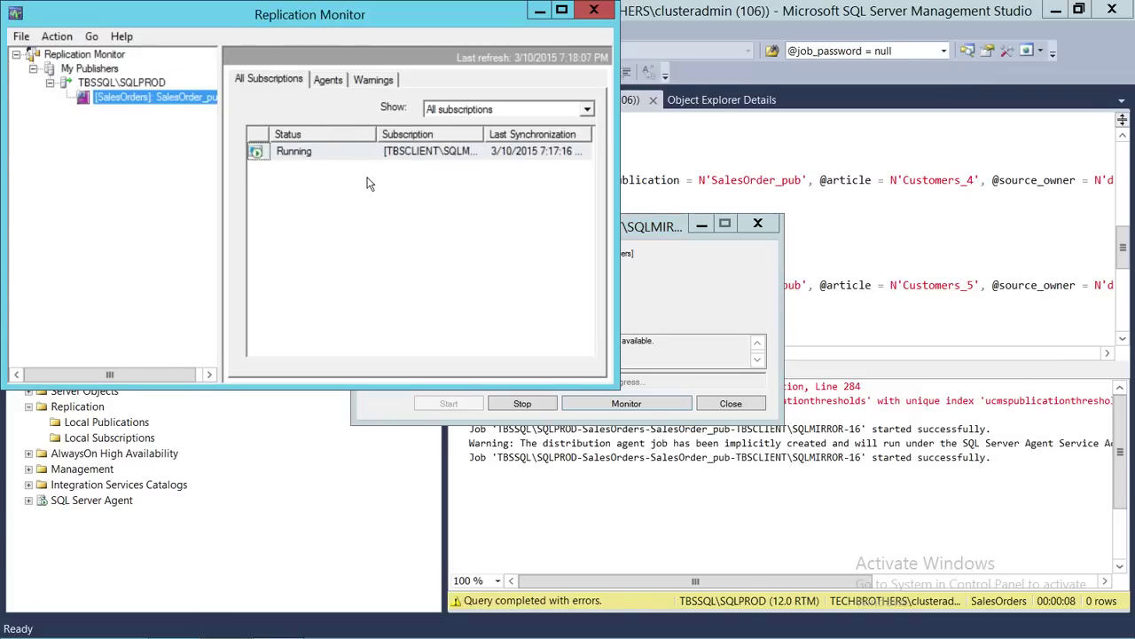
left_click(328, 80)
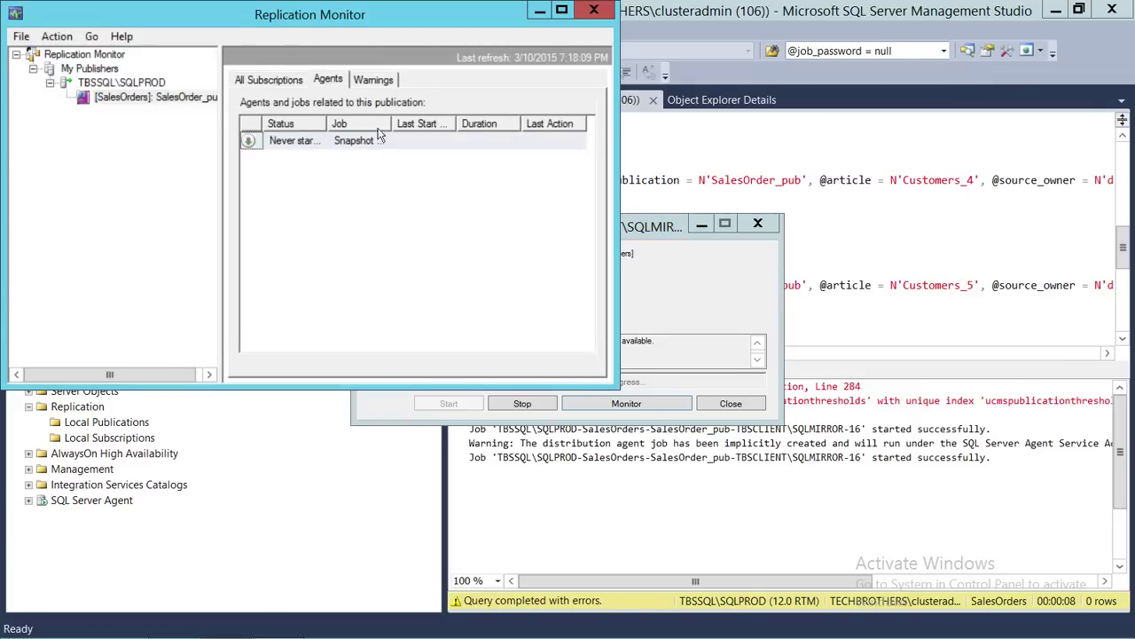
right_click(299, 142)
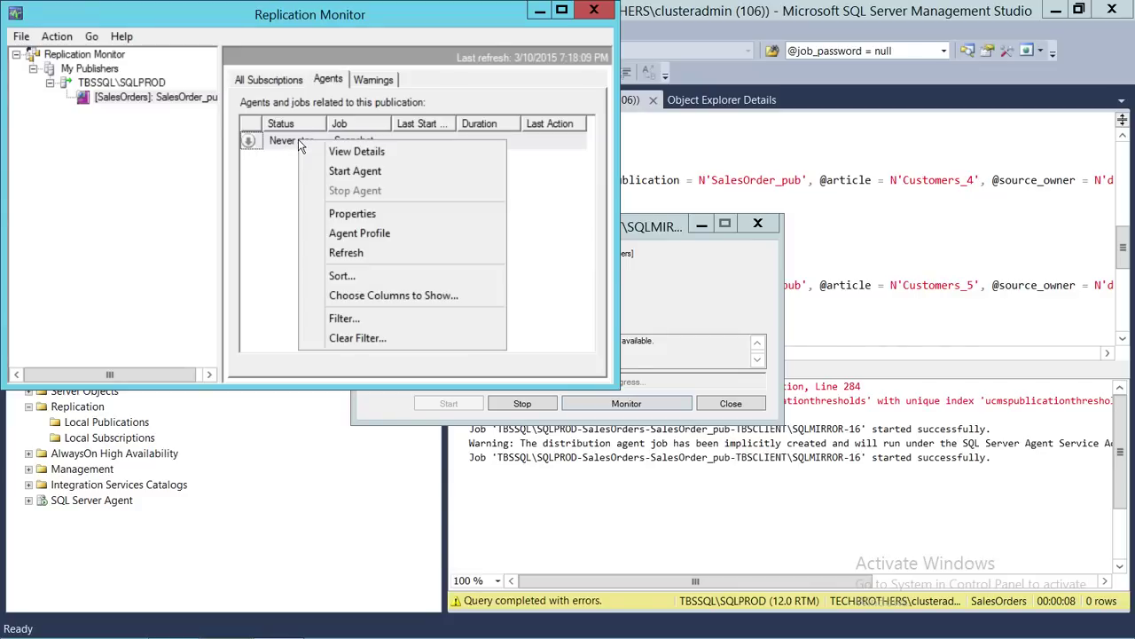
left_click(349, 174)
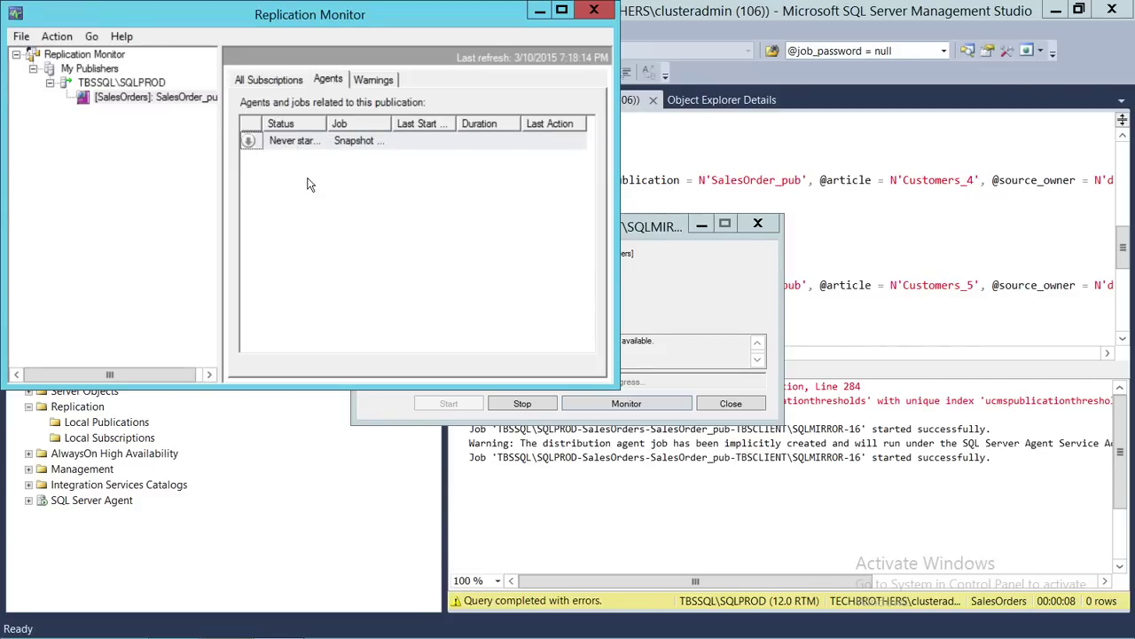
Refresh the publication's agent status, return to its subscriptions, and close the synchronization status window
right_click(139, 97)
left_click(182, 172)
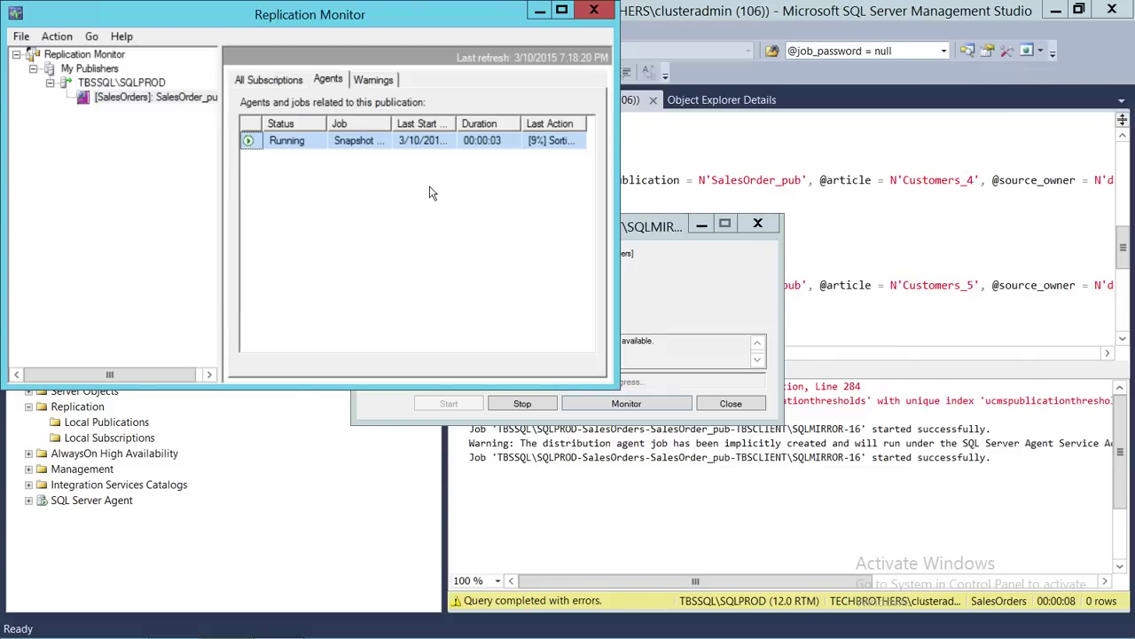
left_click(266, 79)
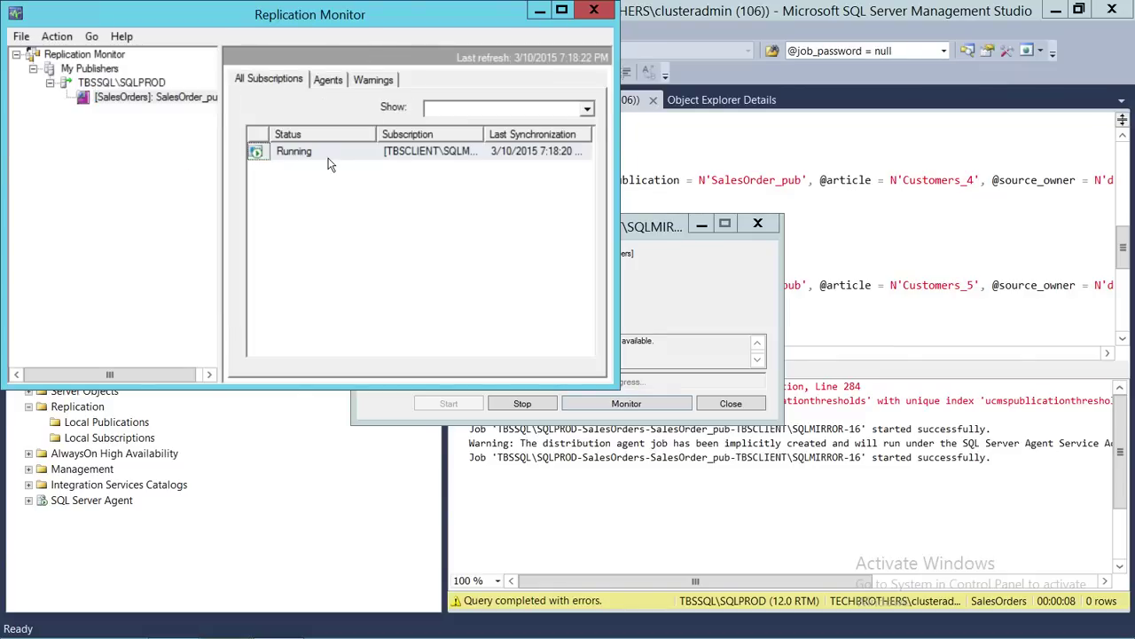
left_click(708, 264)
left_click(729, 404)
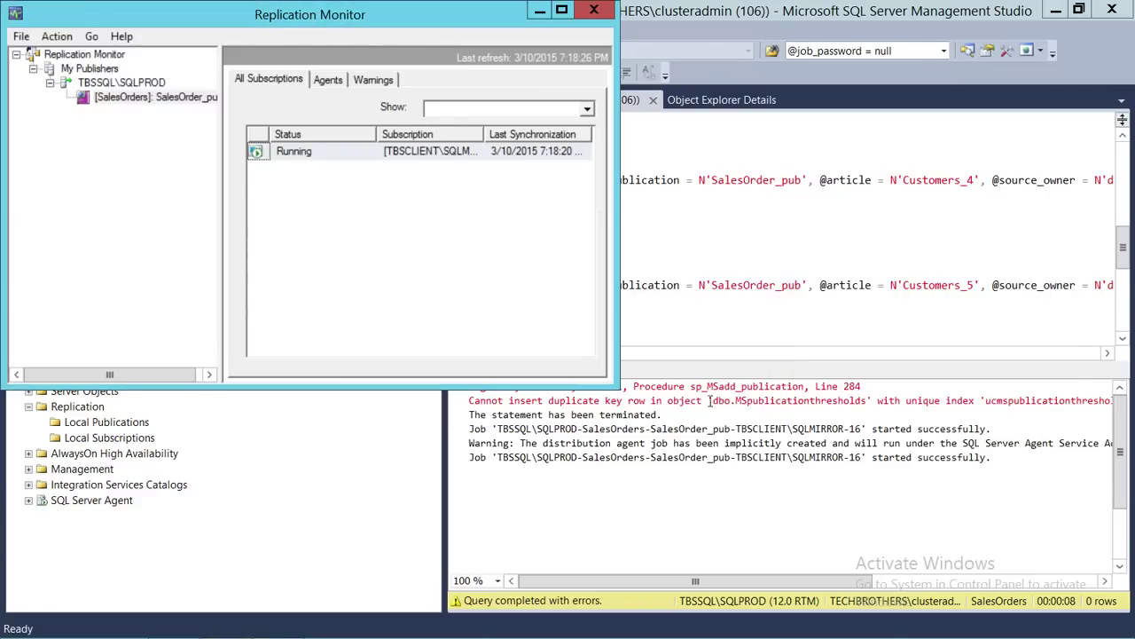
Refresh the running subscription's status and open its synchronization history
right_click(303, 154)
left_click(325, 284)
right_click(301, 153)
left_click(313, 164)
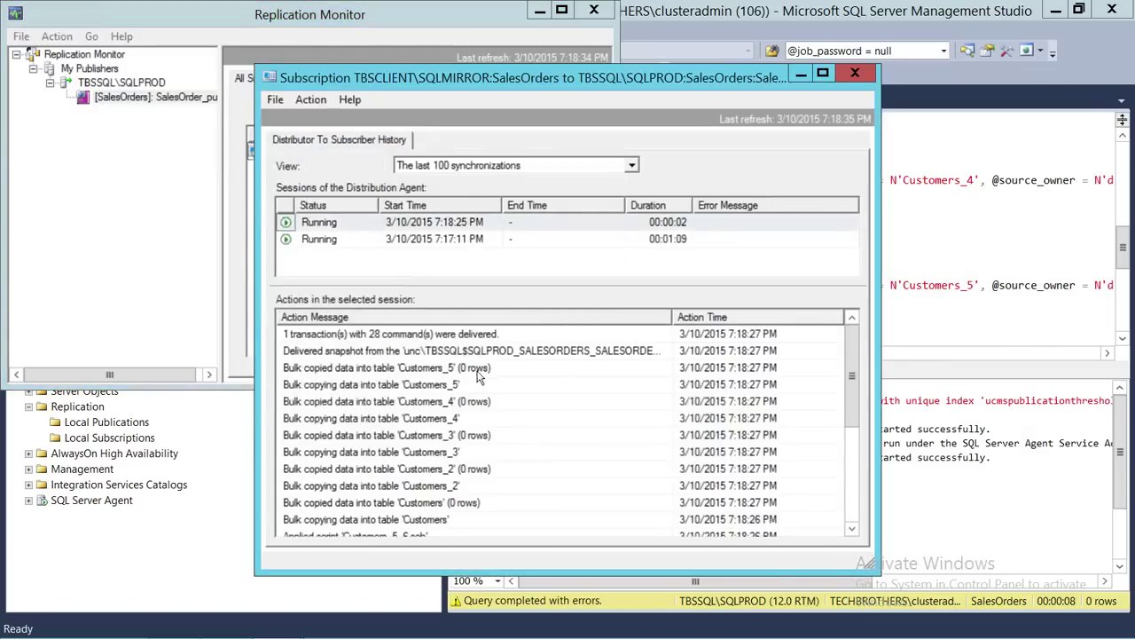
Inspect the Customers_5 bulk copy entry, close the history, and minimize Replication Monitor
left_click(412, 389)
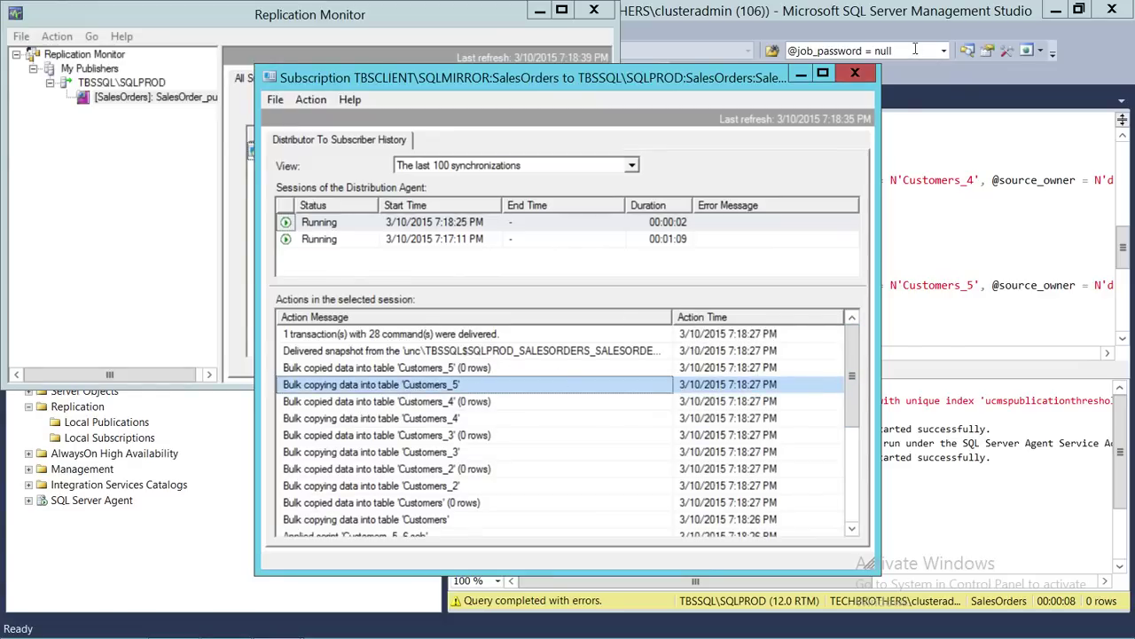
left_click(855, 74)
left_click(538, 13)
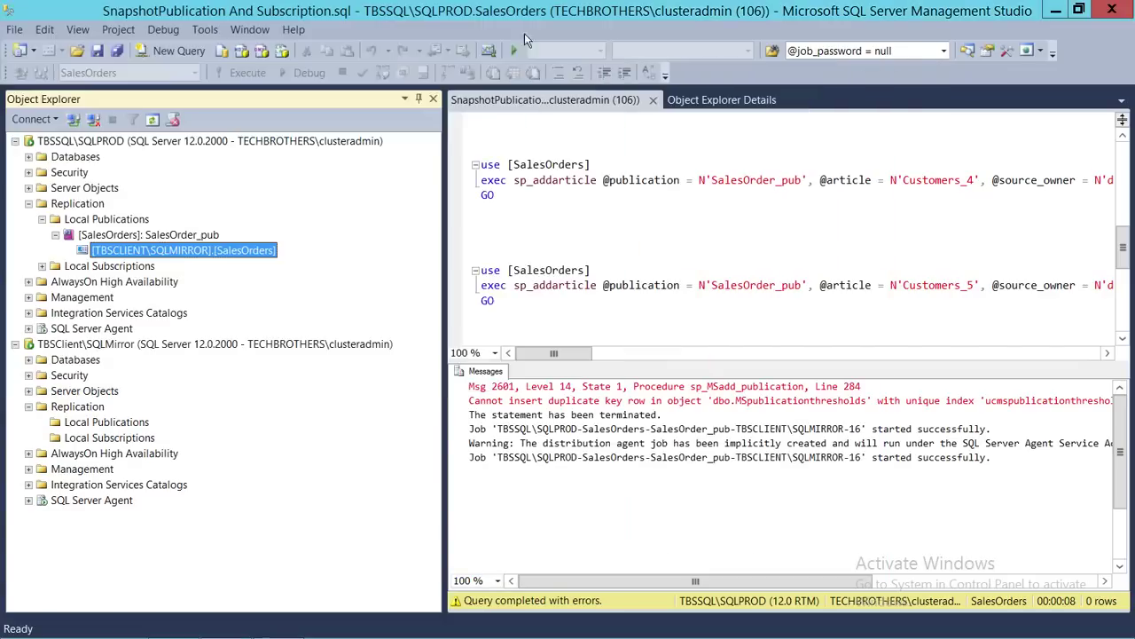
Collapse Local Publications and list TBSClient\SQLMirror's SalesOrders tables, dbo.Customers through dbo.Customers_5
left_click(42, 219)
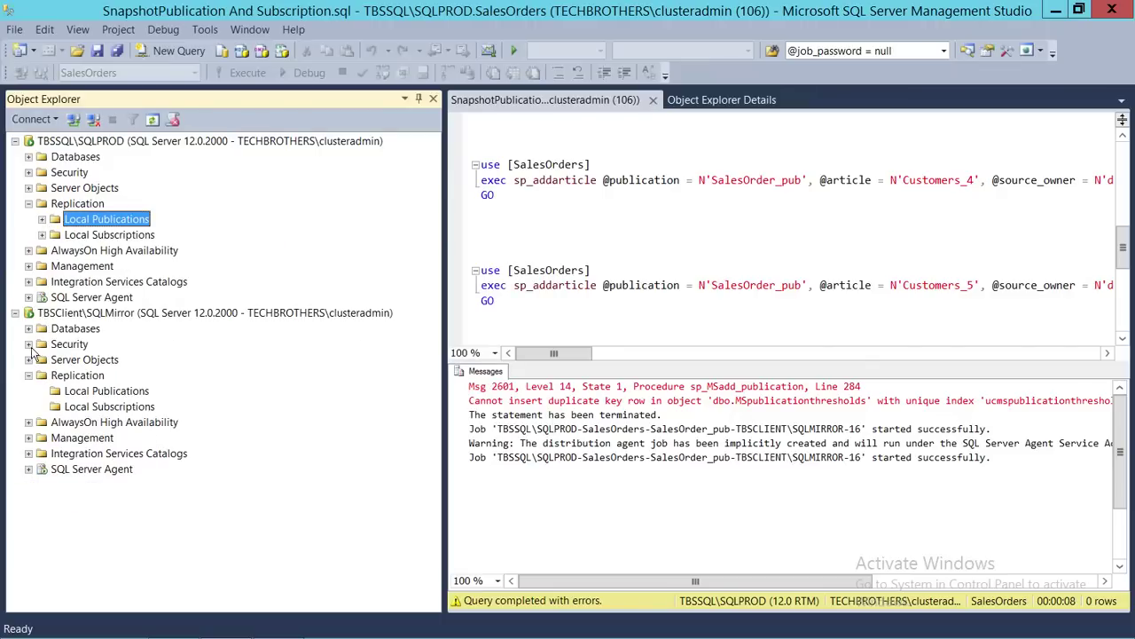
left_click(28, 328)
left_click(83, 408)
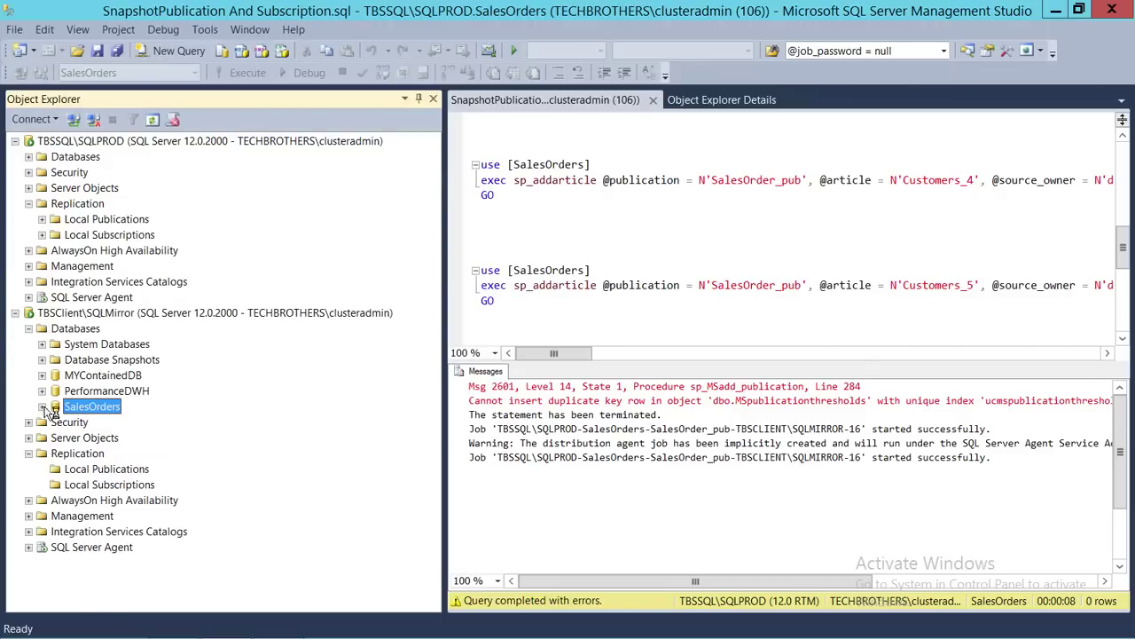
left_click(43, 407)
left_click(71, 442)
double_click(67, 441)
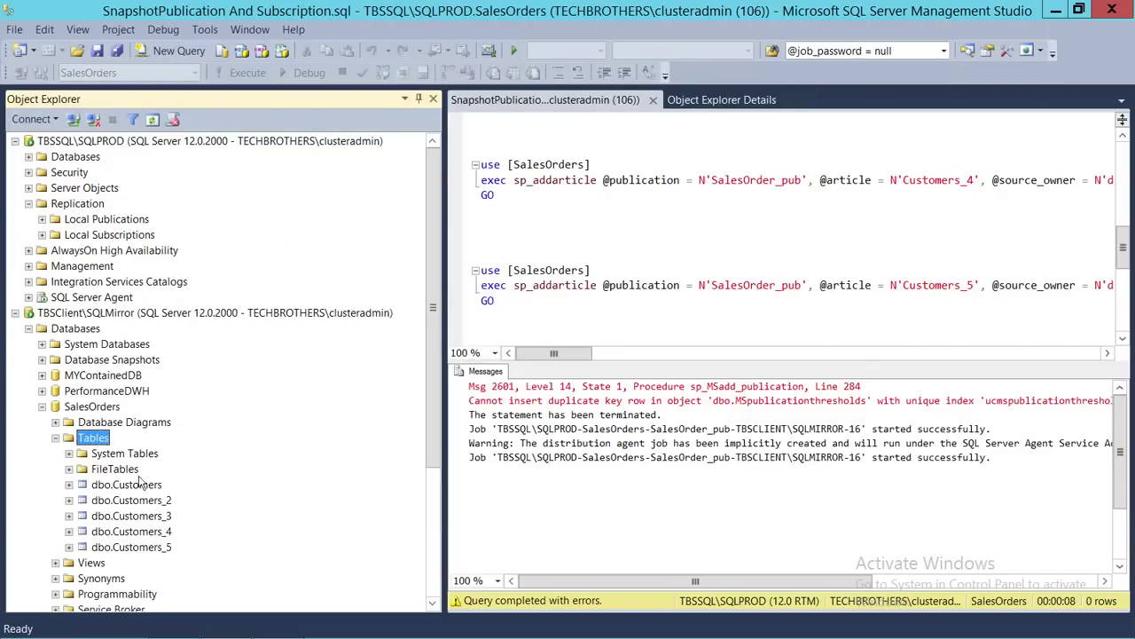